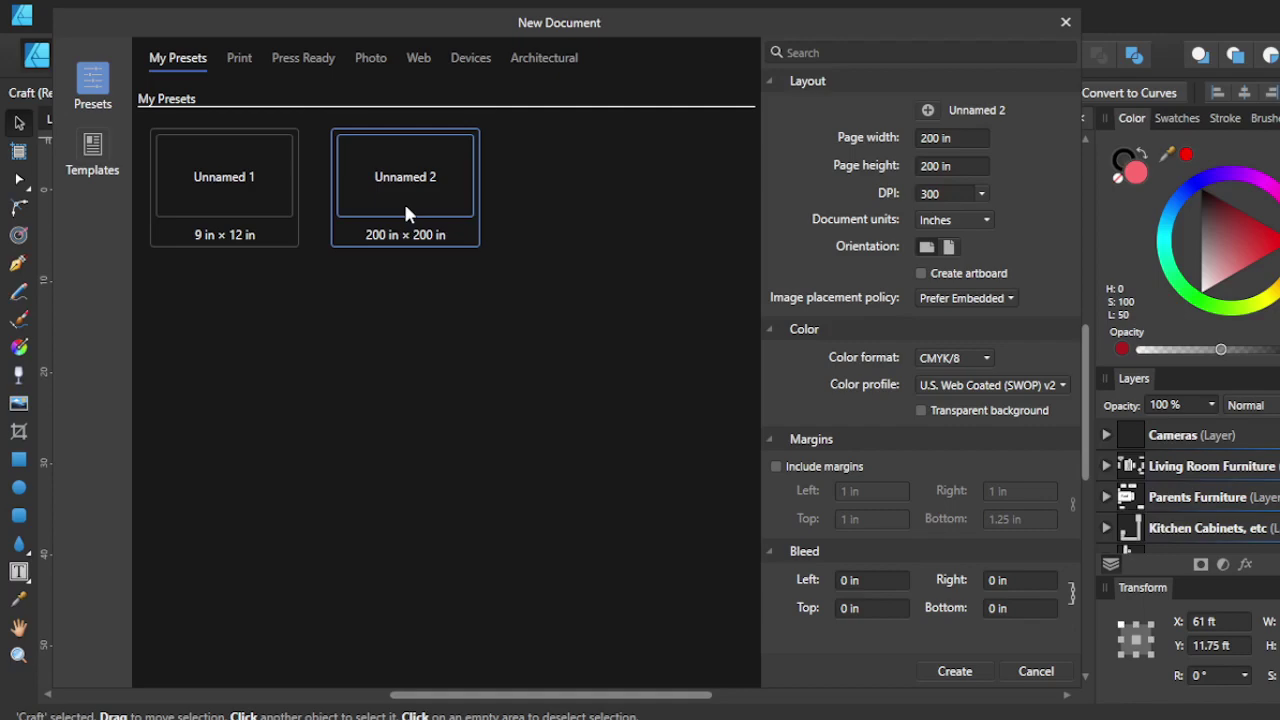
Create a new landscape document with a 25 ft × 30 ft page (360 × 300 in)
click(958, 139)
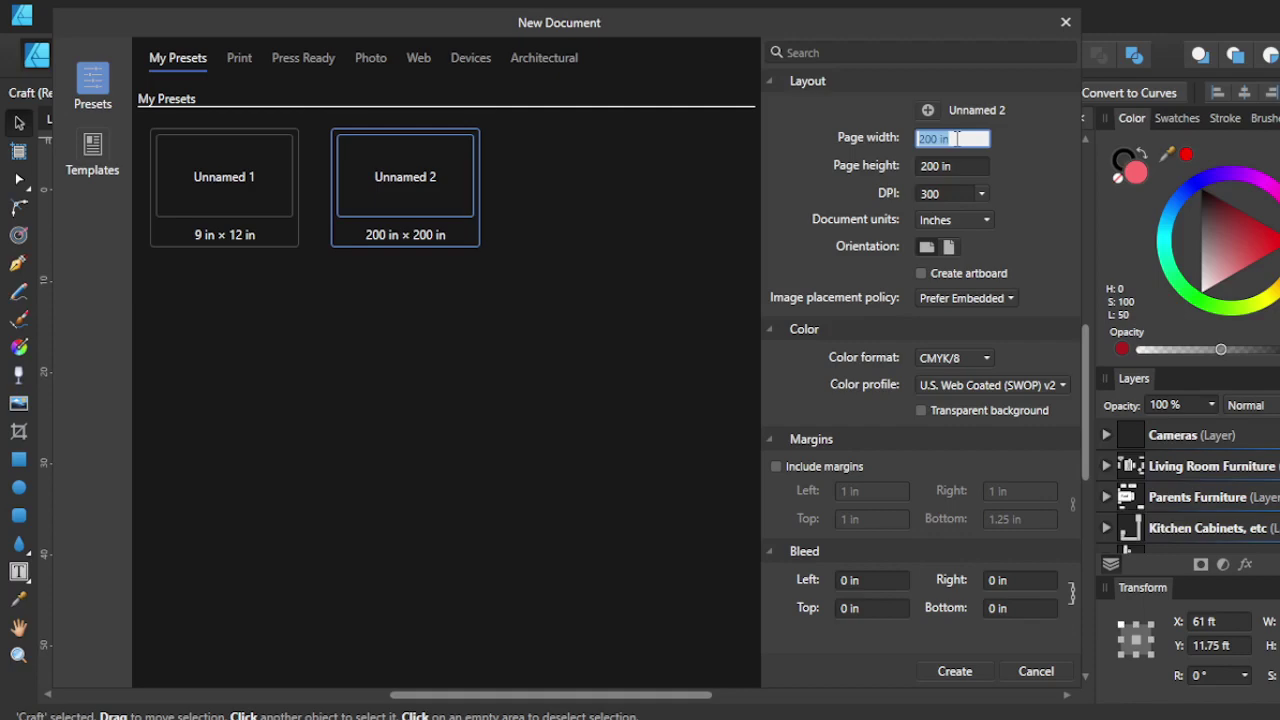
text(25ft)
click(956, 166)
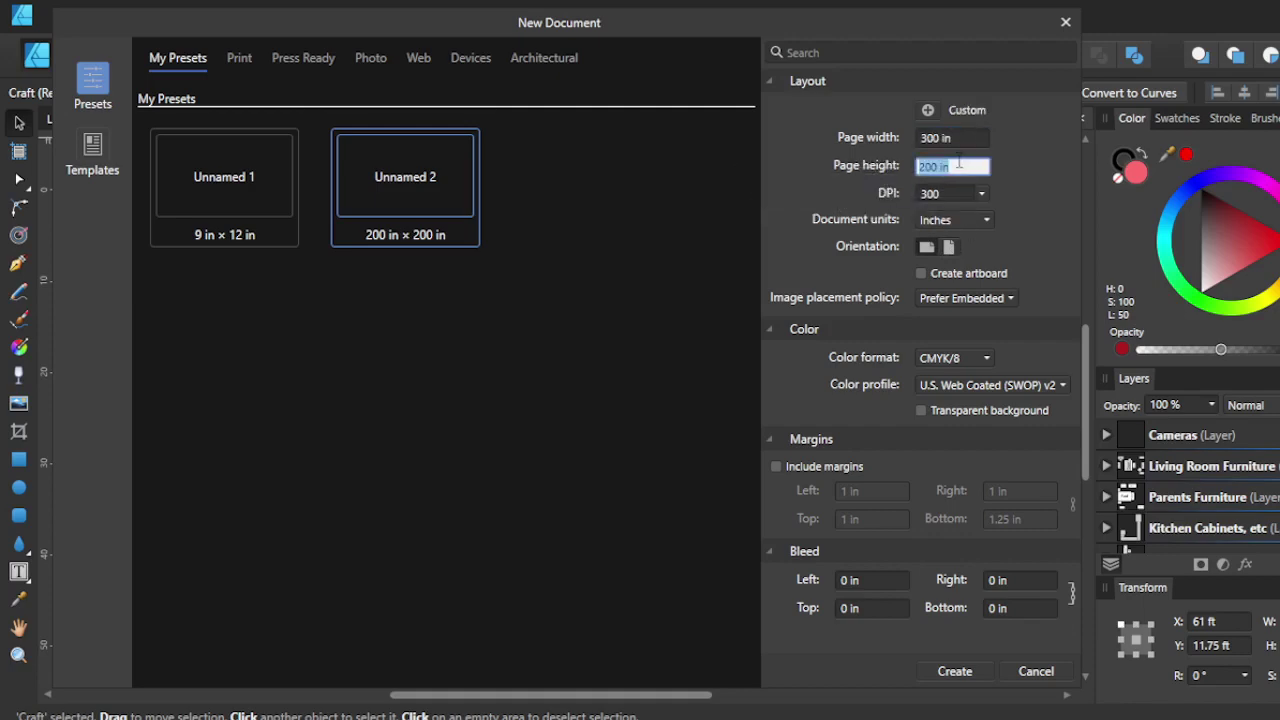
text(30ft)
key(Return)
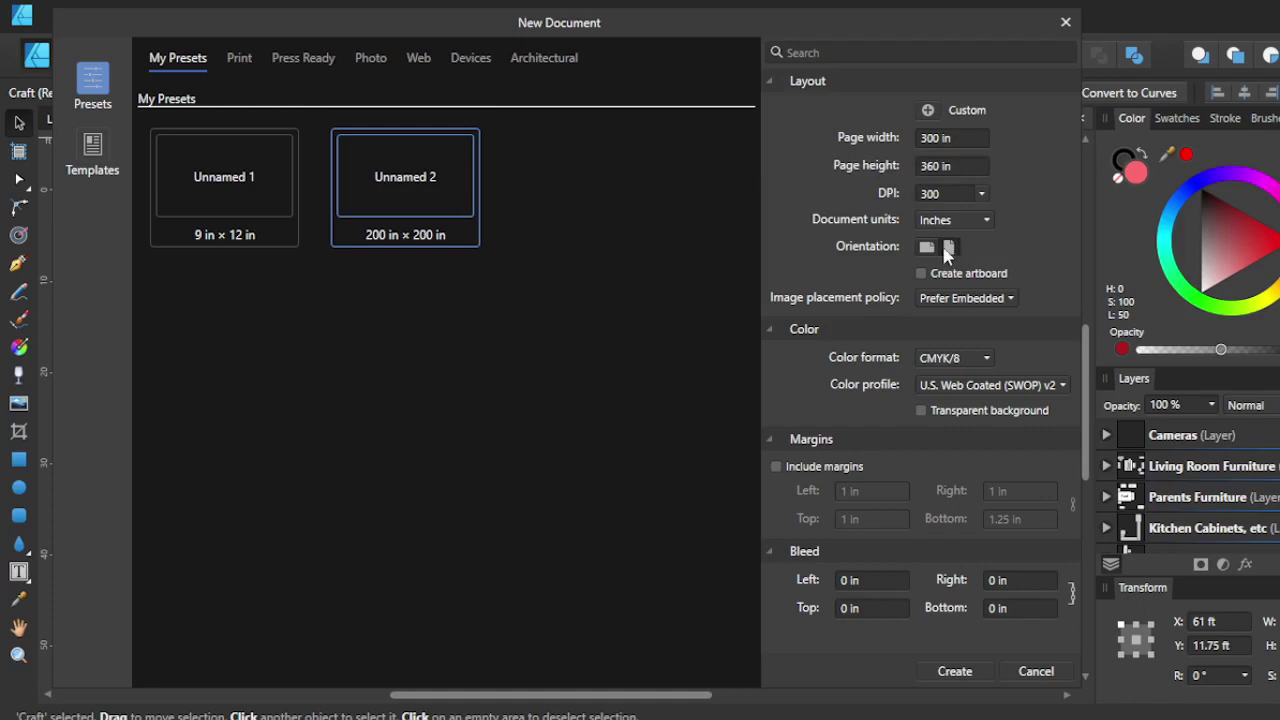
click(927, 250)
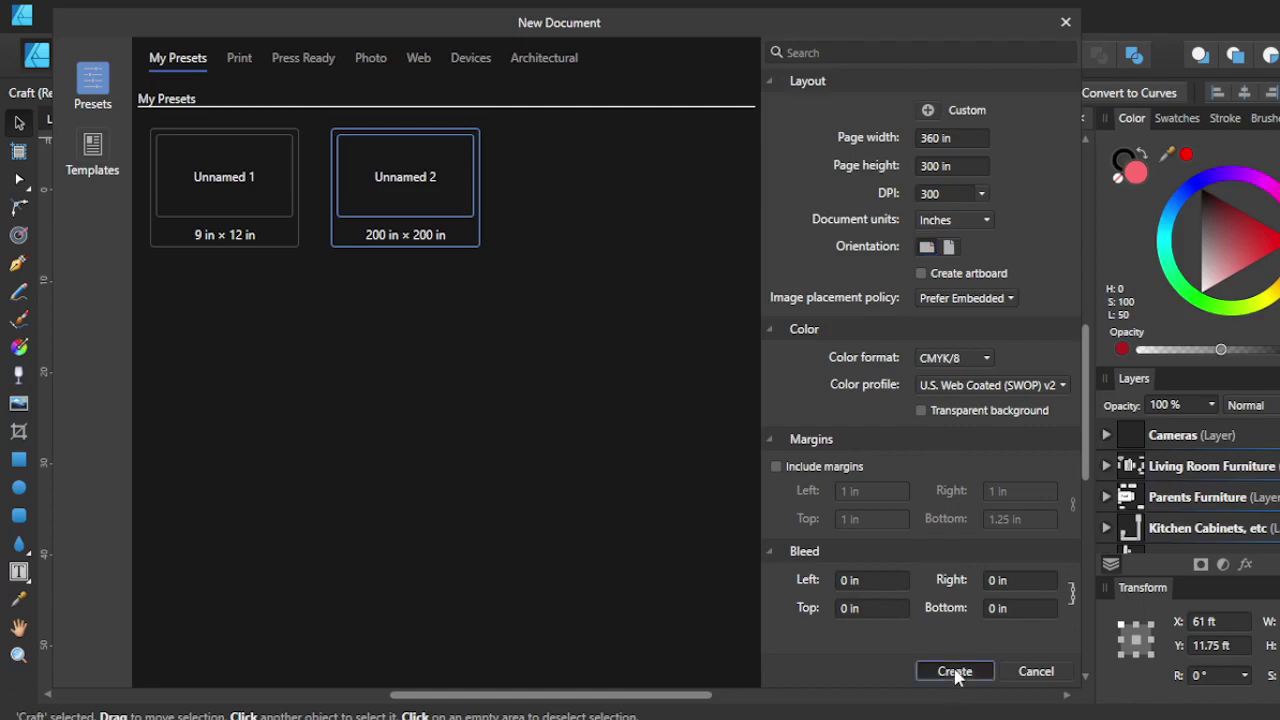
click(955, 673)
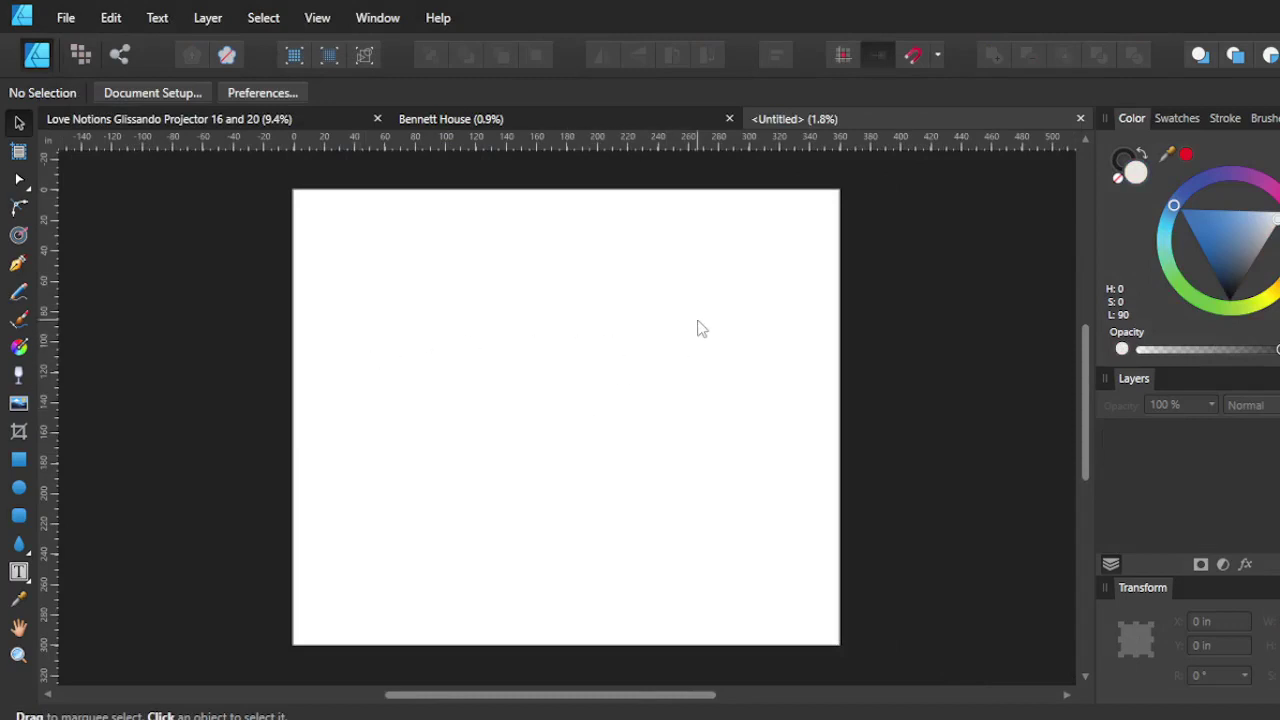
Draw a room-sized rectangle across the page, adjust its width, and shift it slightly right and down
click(19, 459)
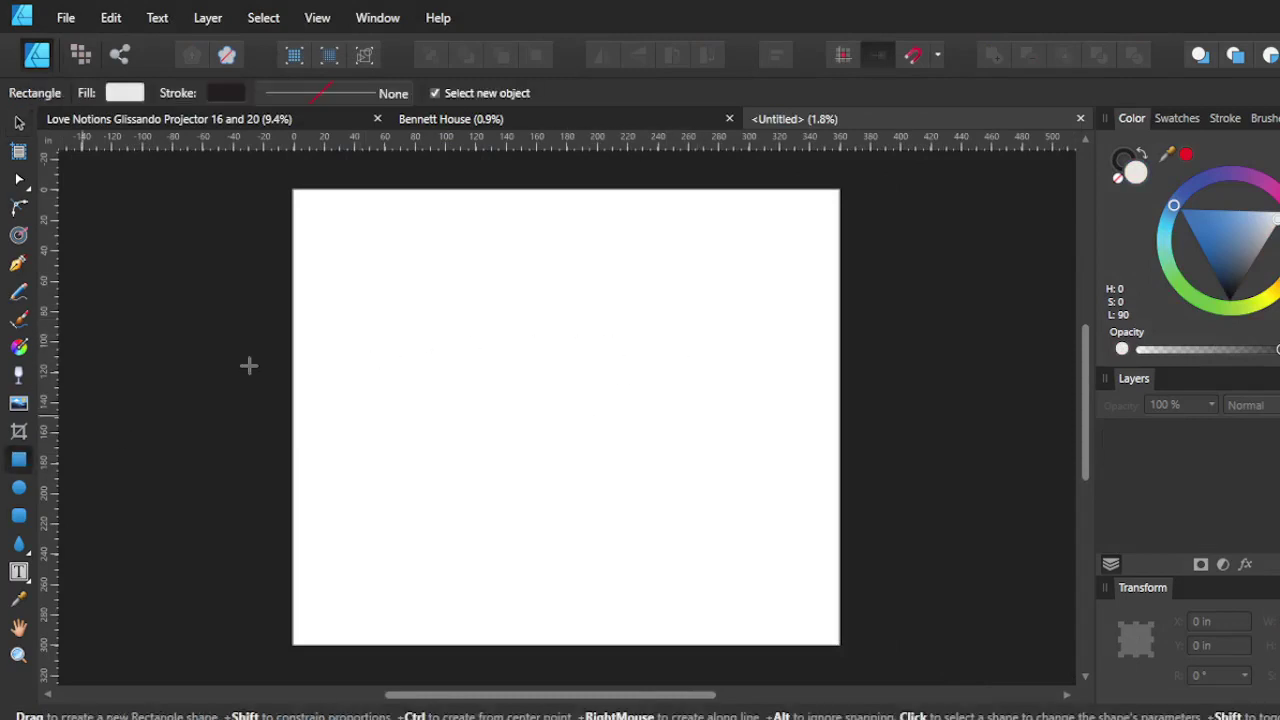
drag(329, 245, 767, 535)
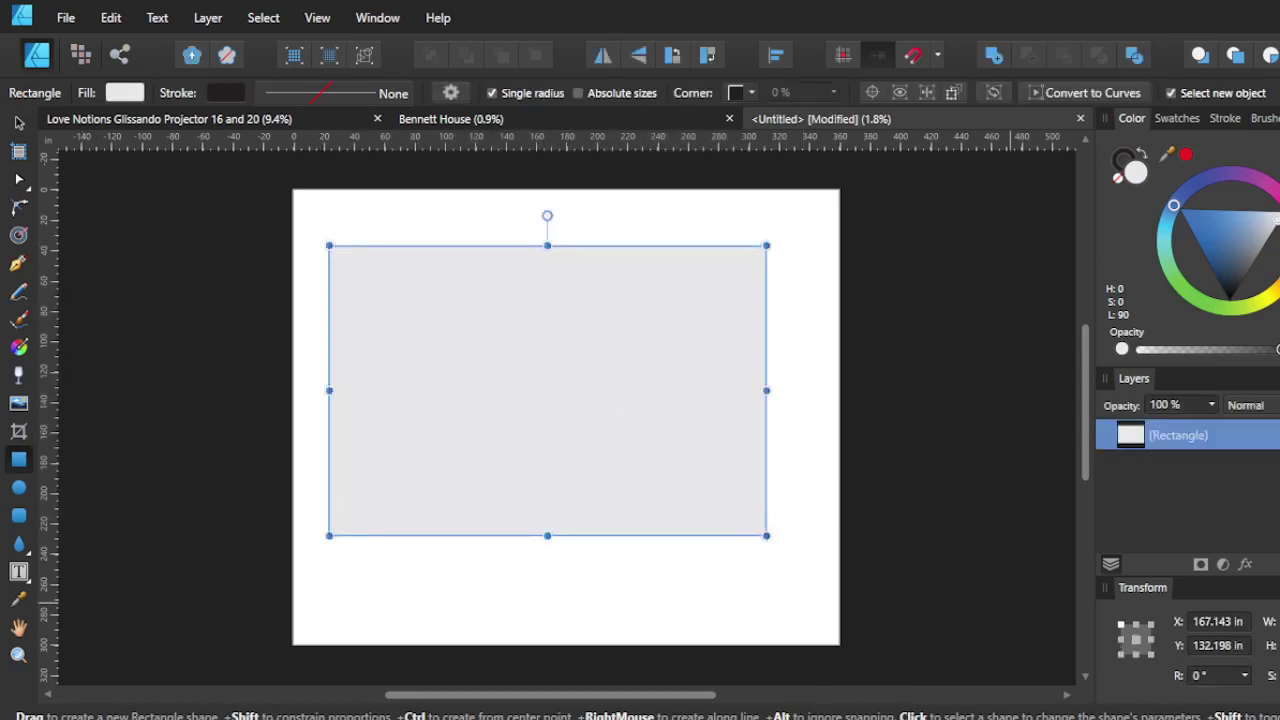
drag(766, 390, 693, 390)
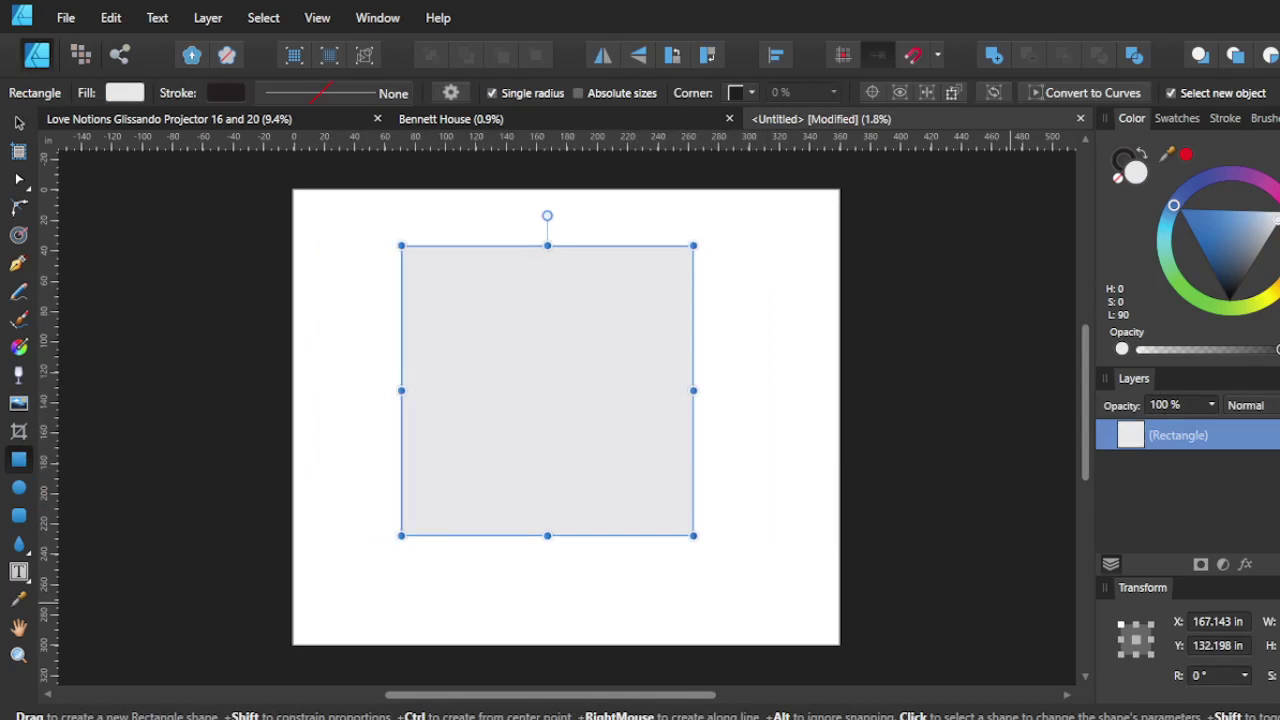
drag(693, 390, 563, 390)
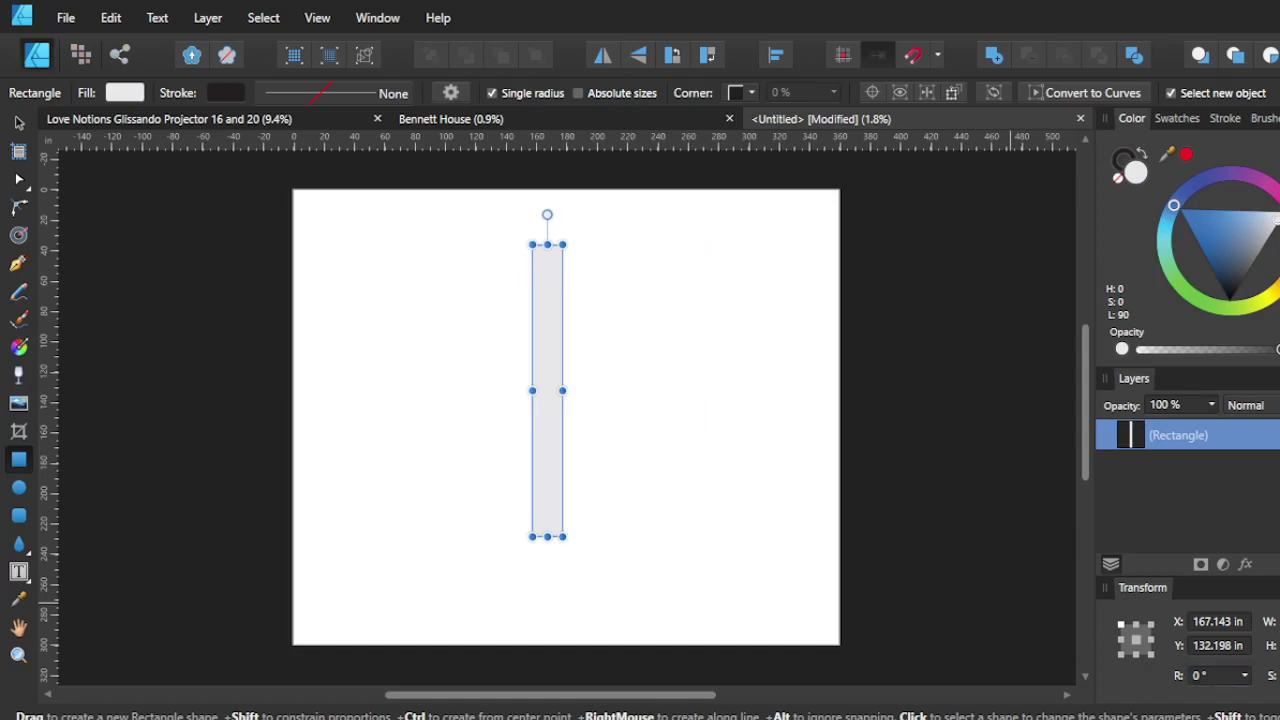
drag(563, 390, 730, 390)
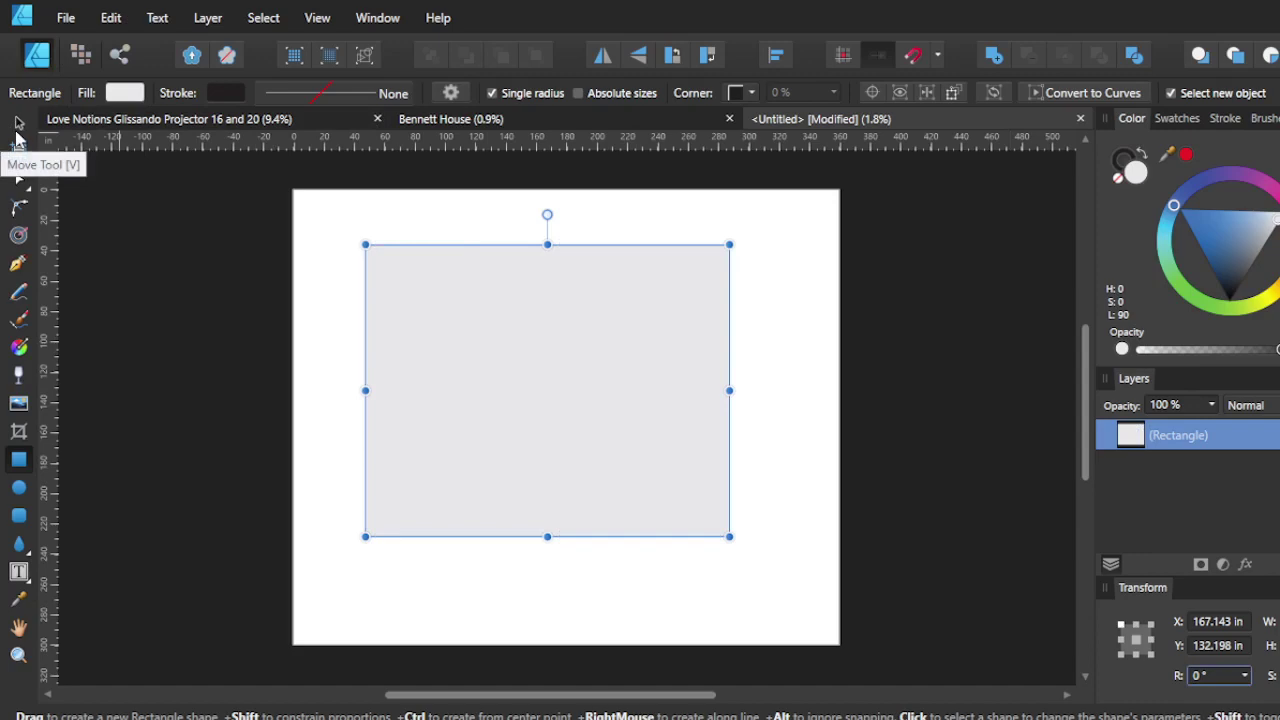
click(17, 123)
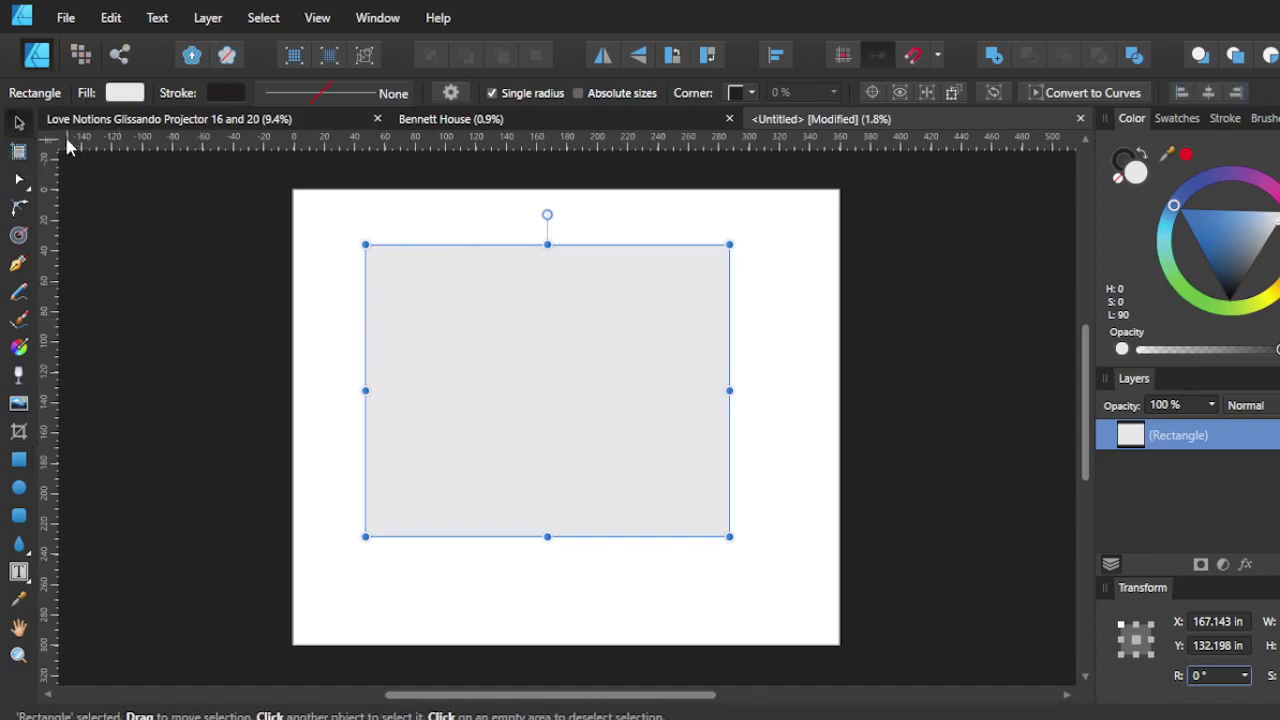
drag(600, 337, 614, 356)
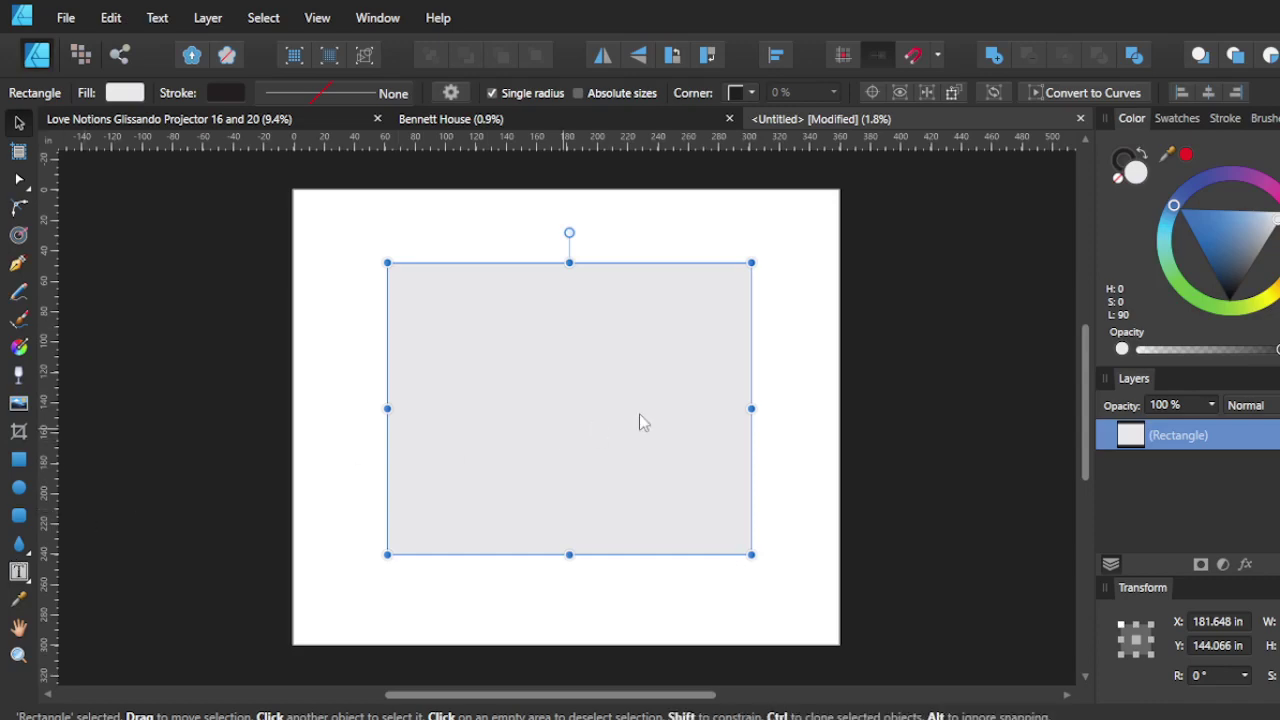
Give the room rectangle a 288 pt stroke width
click(1226, 119)
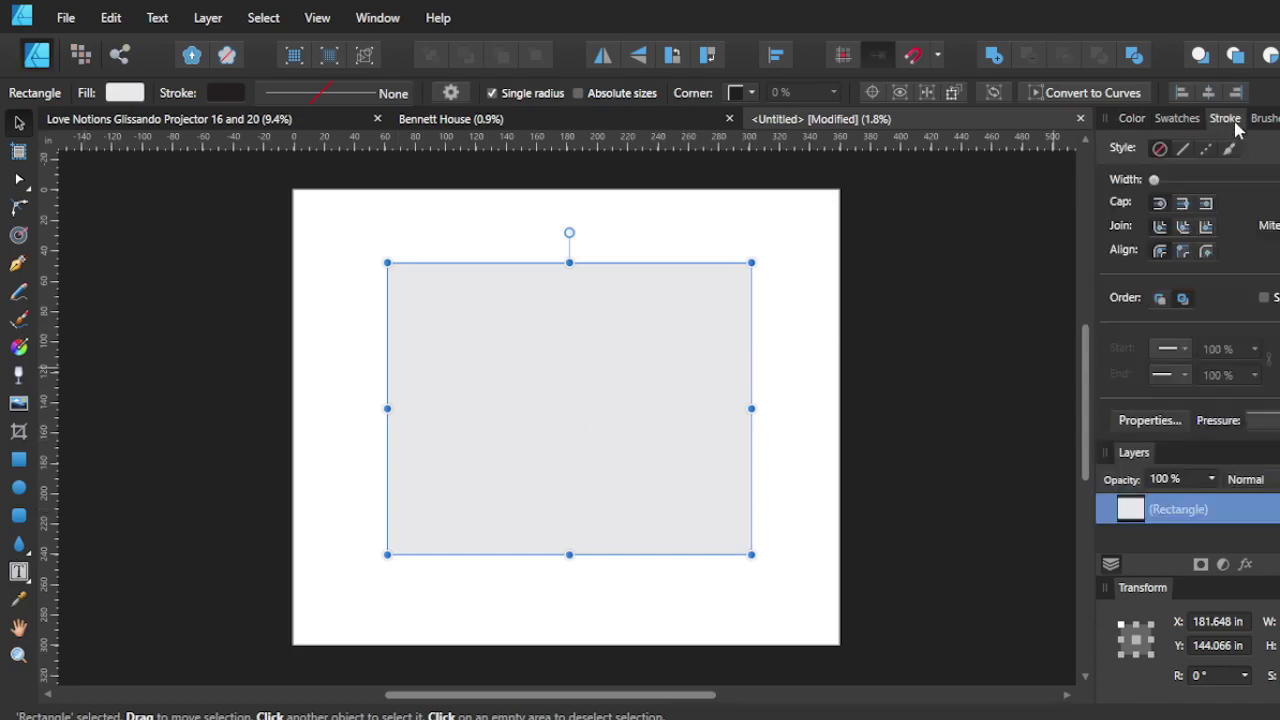
mouse_move(1154, 181)
mouse_down()
mouse_move(1196, 200)
mouse_move(1266, 184)
mouse_up()
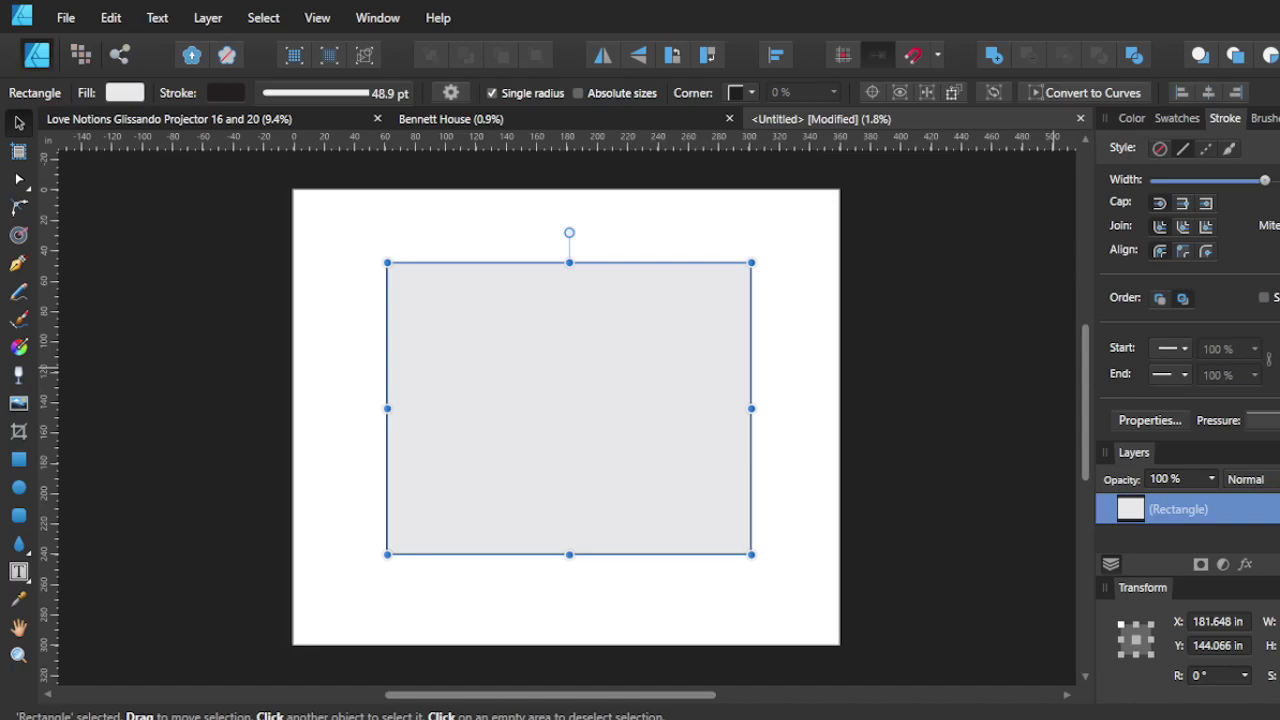
drag(1266, 181, 1279, 181)
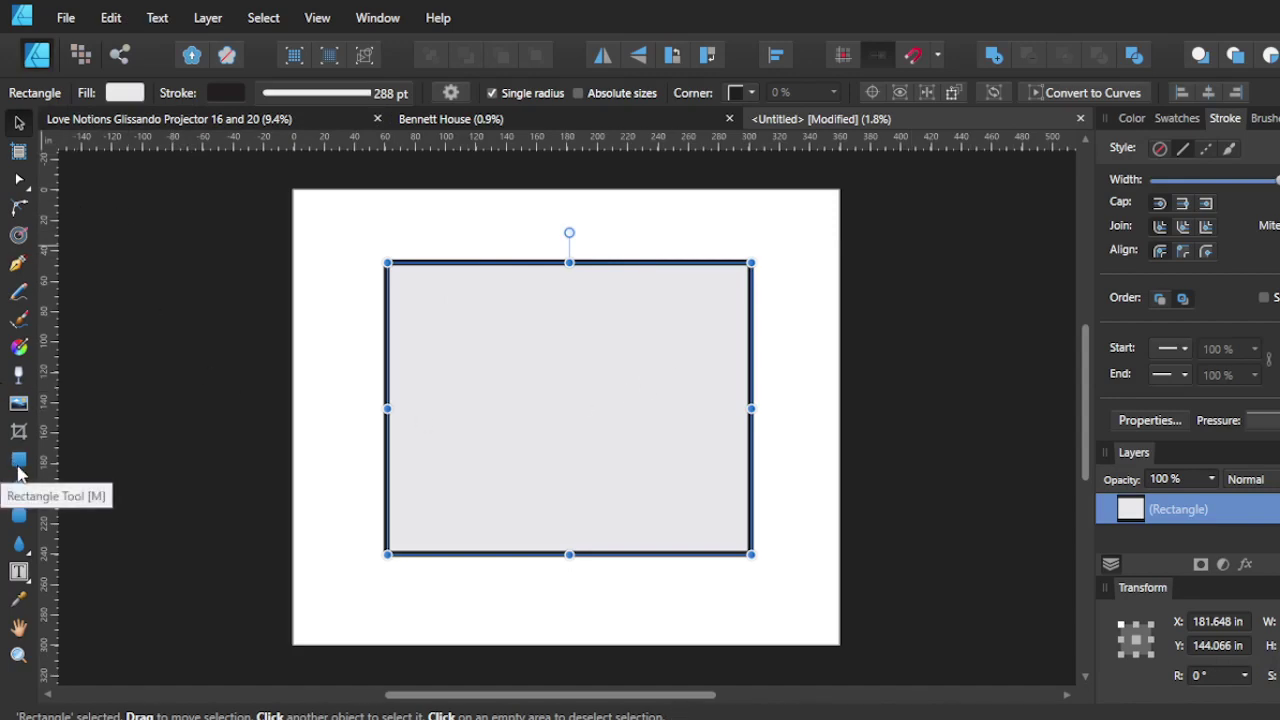
click(1131, 118)
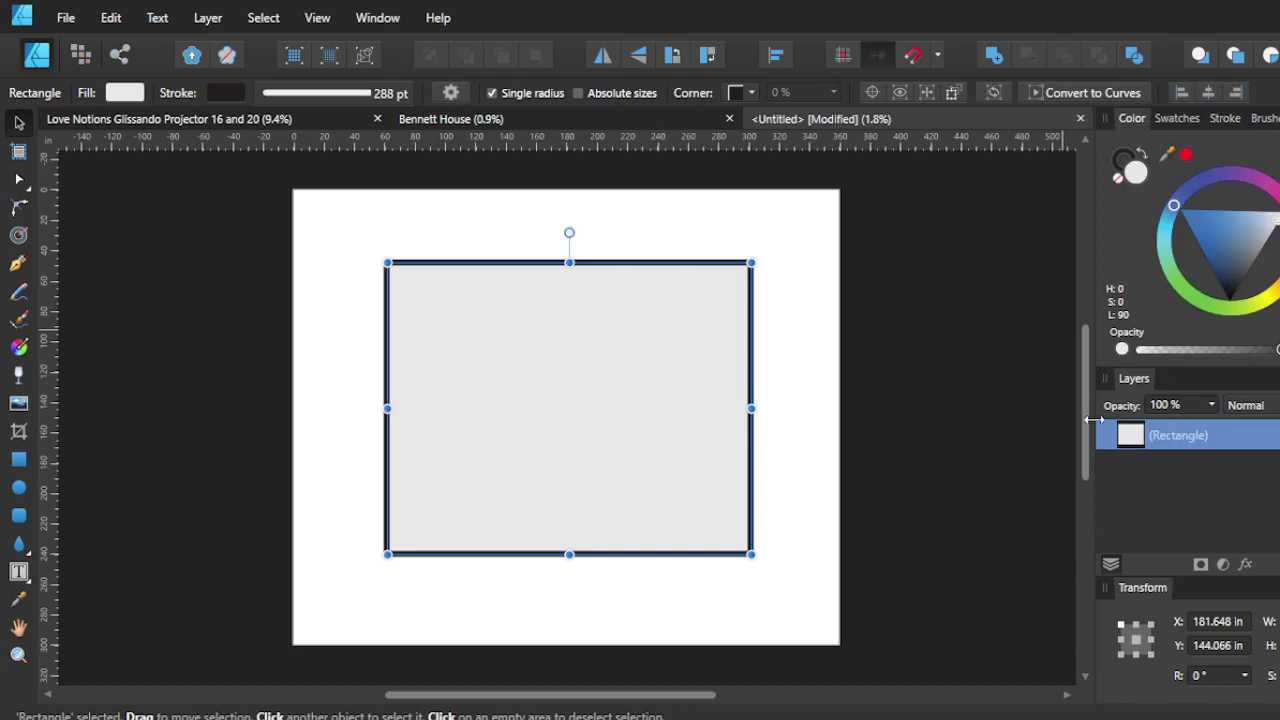
click(1225, 118)
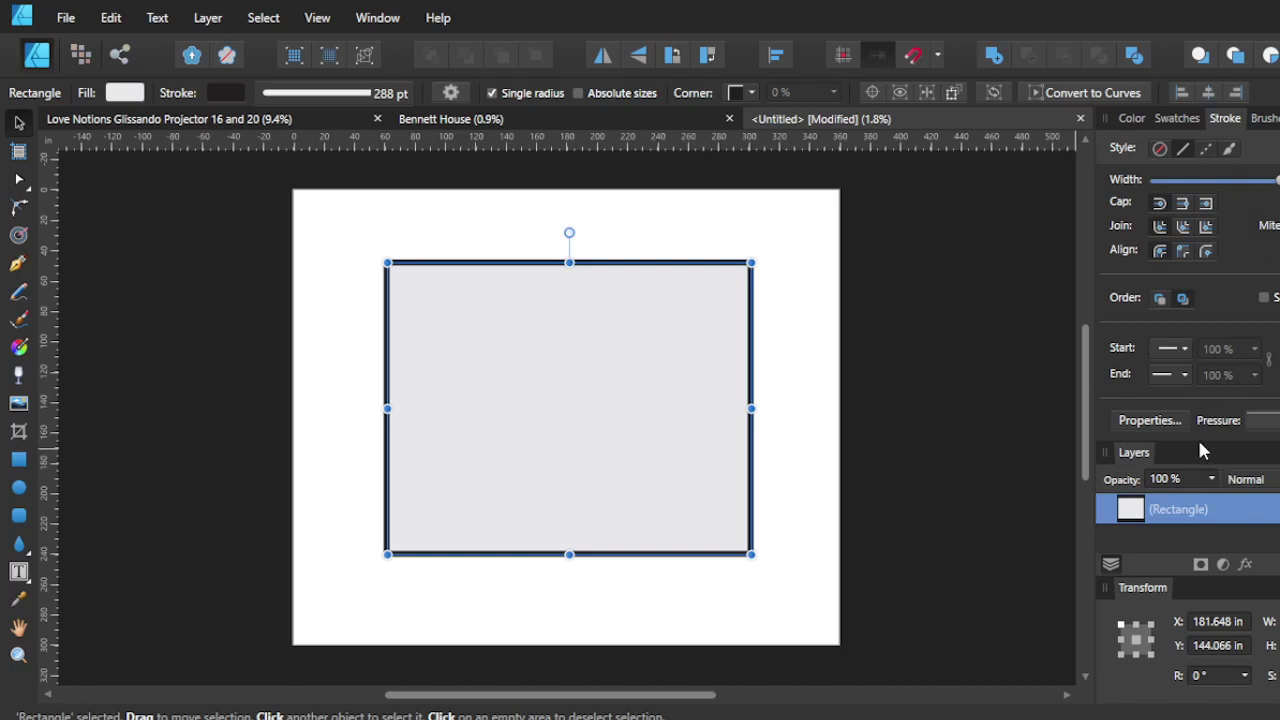
click(1132, 118)
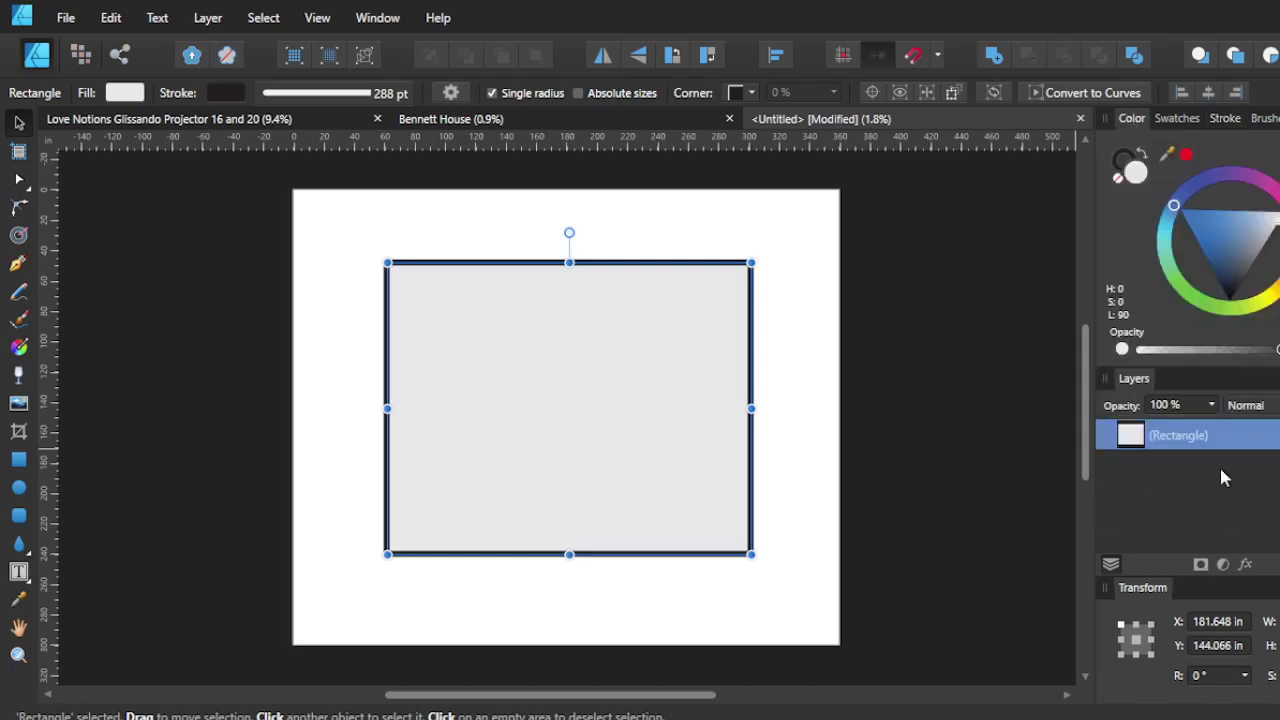
Rename the rectangle's layer to 'Craftroom' and deselect it
double_click(1171, 444)
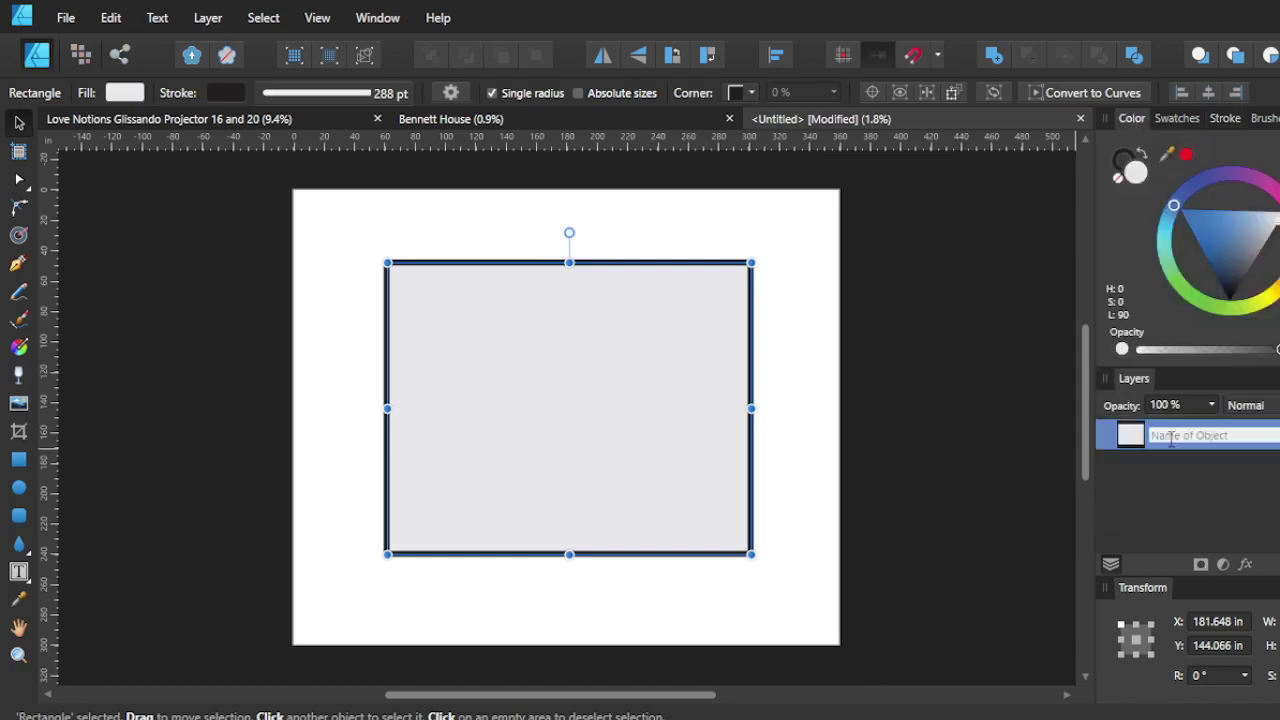
text(Craftroom)
key(Return)
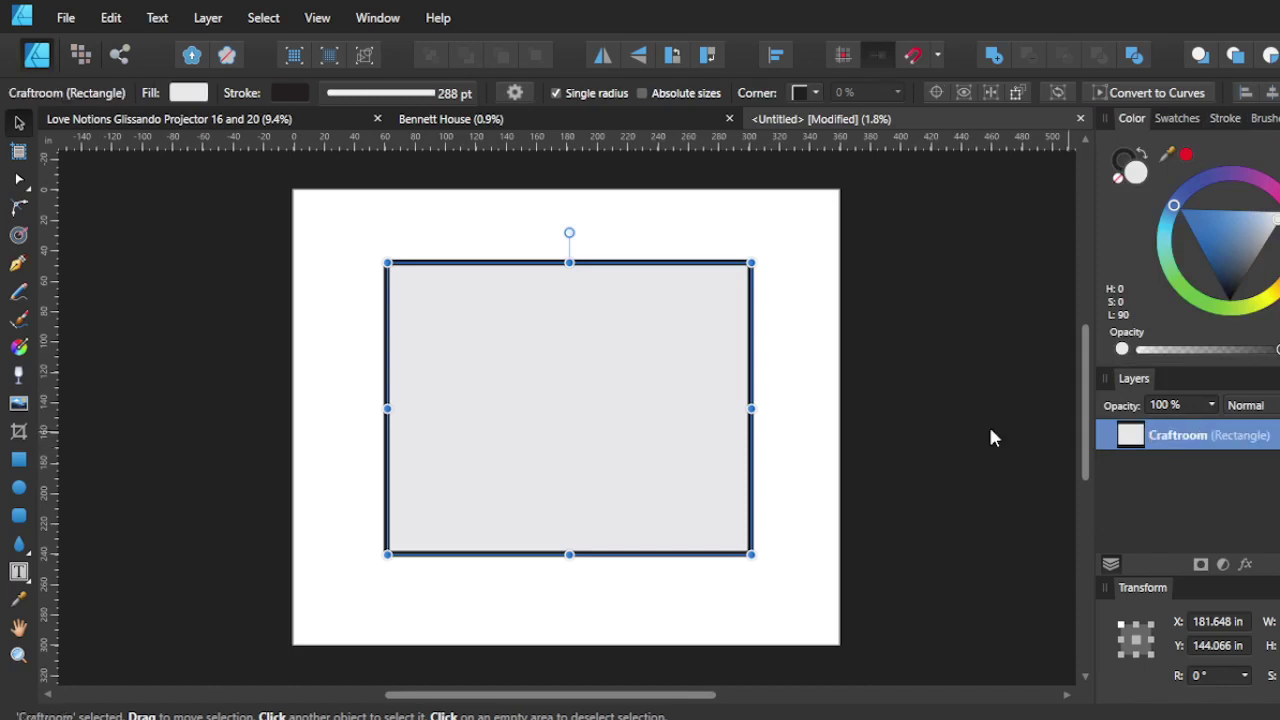
click(346, 337)
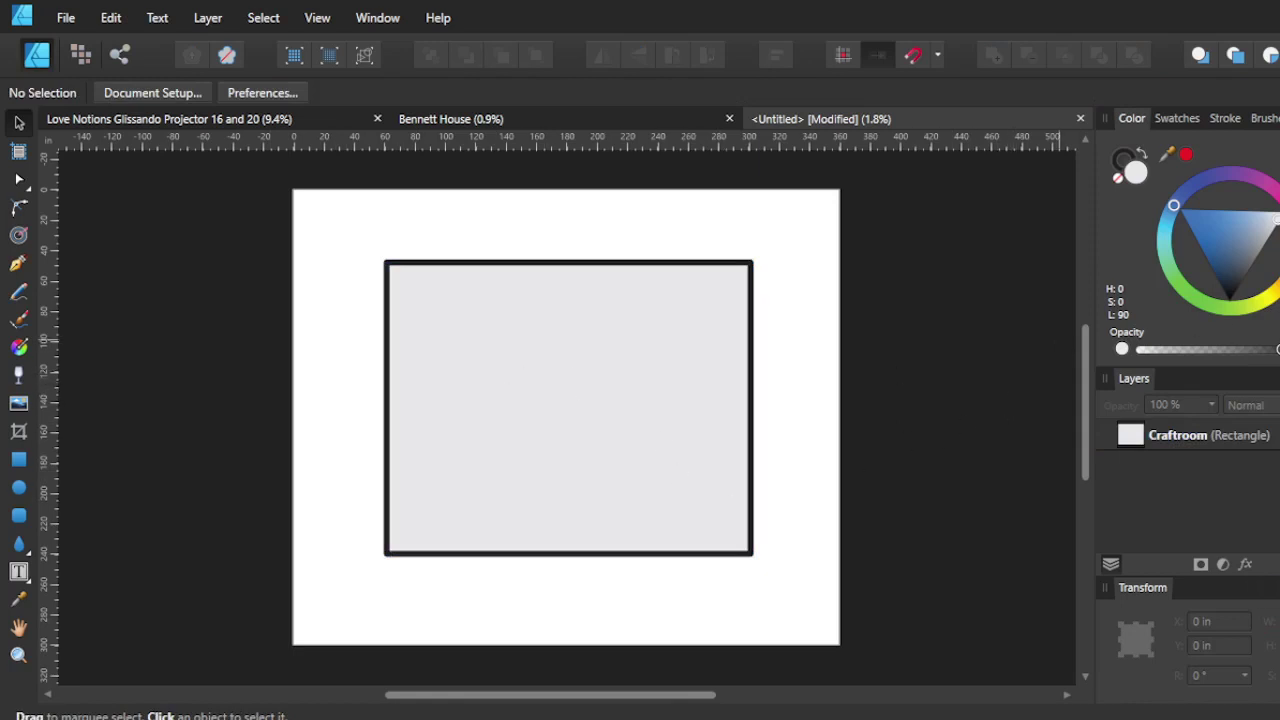
Add a new layer named 'Furniture'
key(ctrl+shift+n)
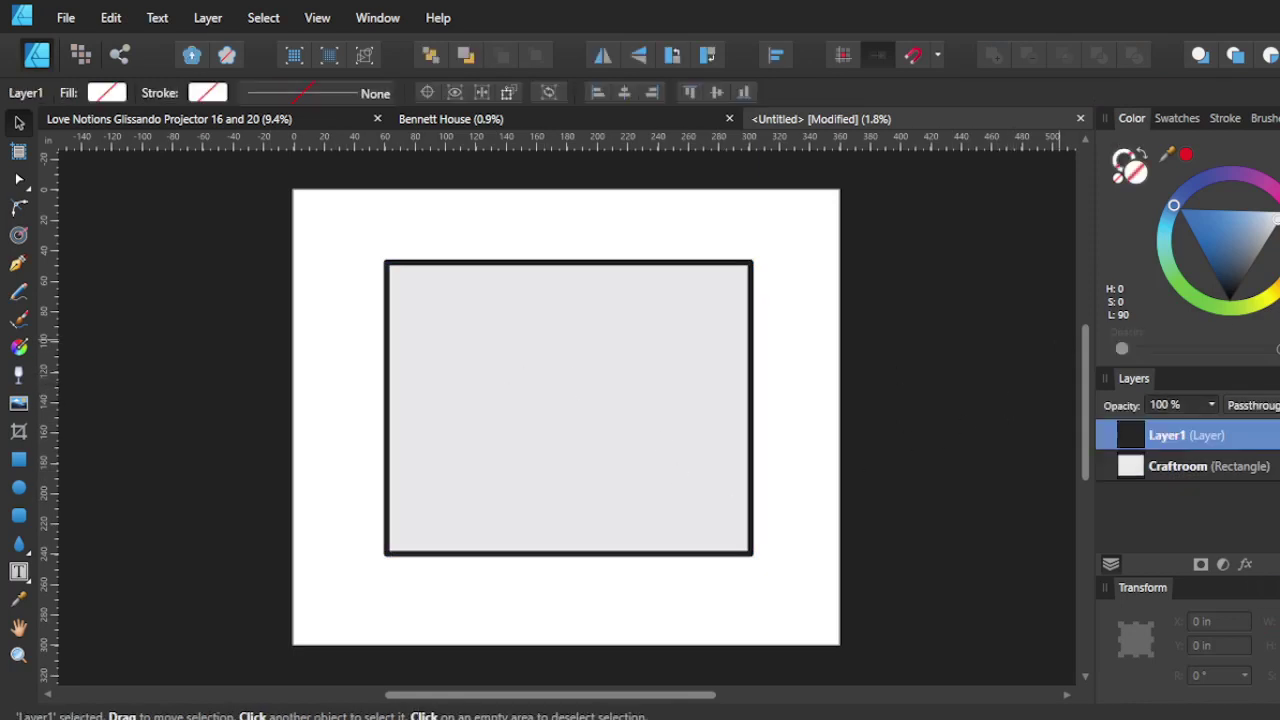
double_click(1178, 440)
text(Fur)
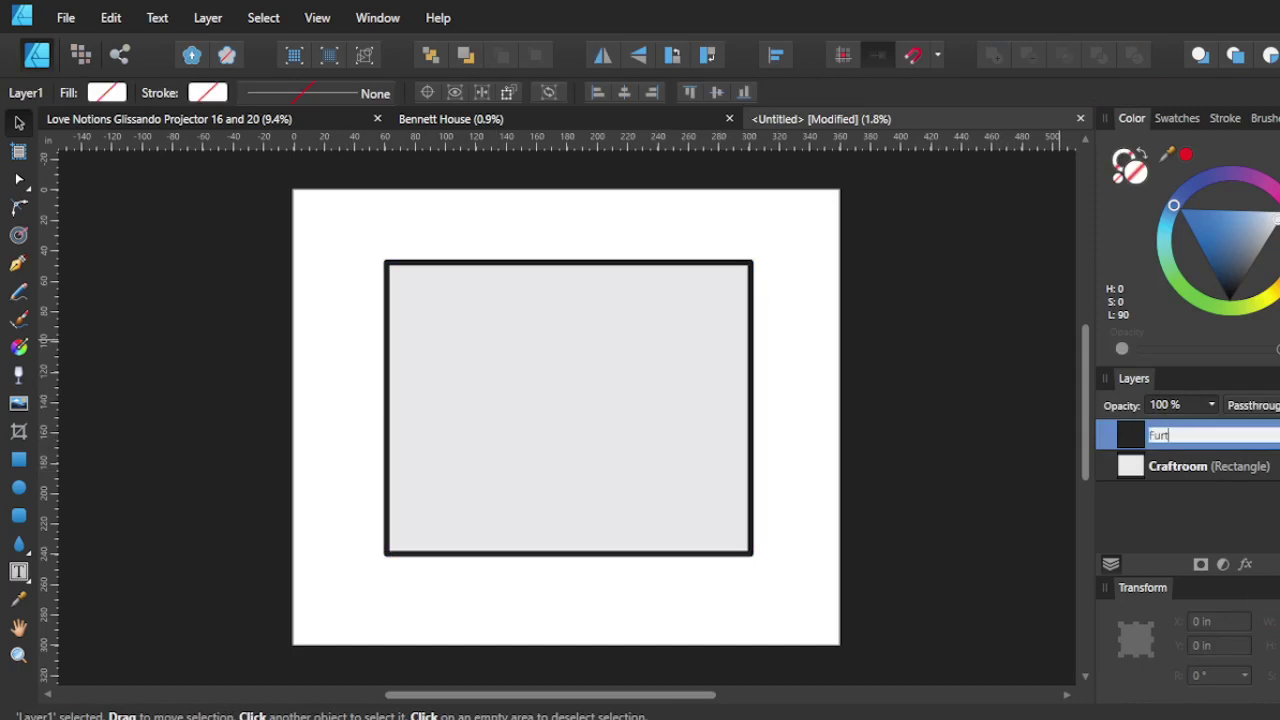
text(niture)
key(Return)
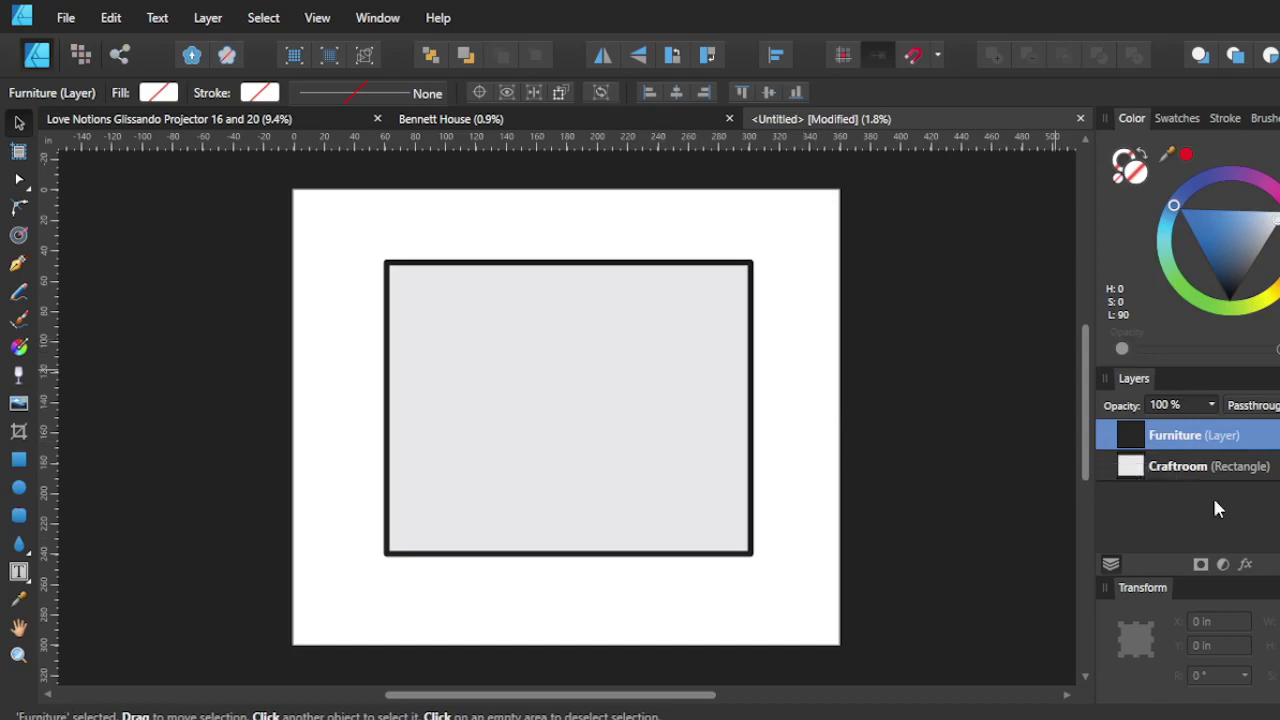
Draw a small rectangle inside the room and place the Furniture layer above Craftroom
click(20, 462)
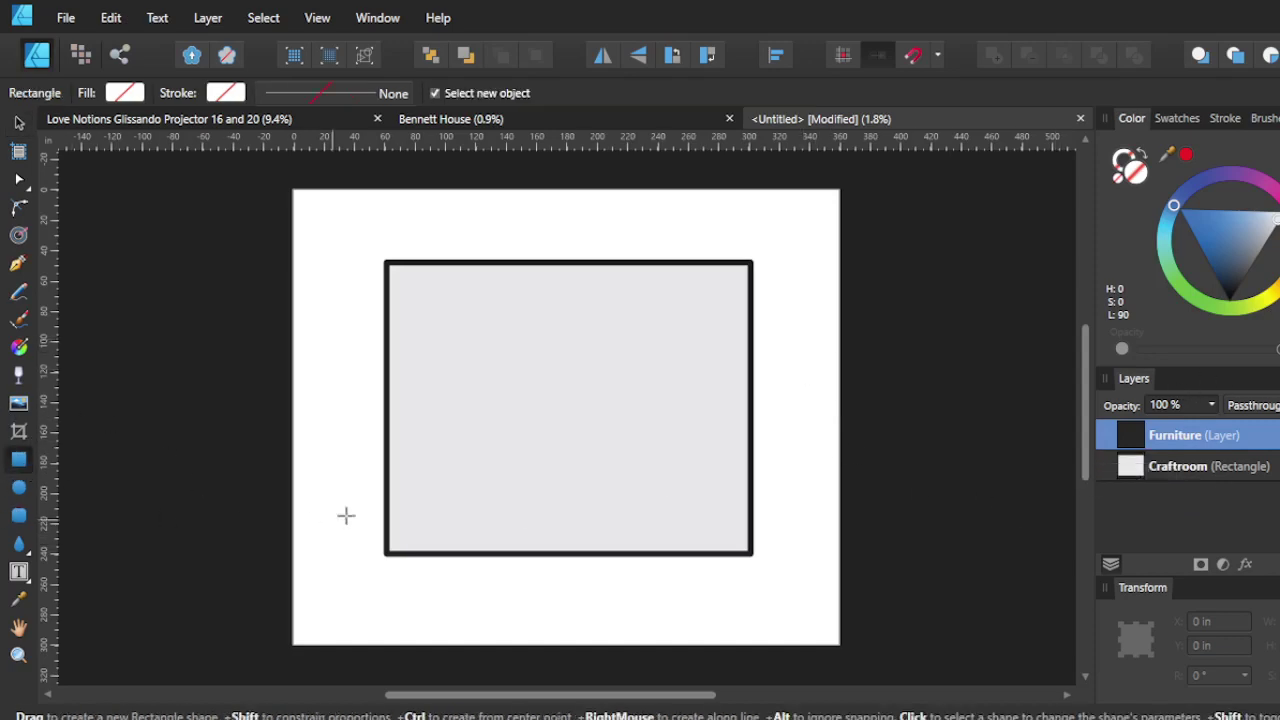
drag(460, 346, 582, 413)
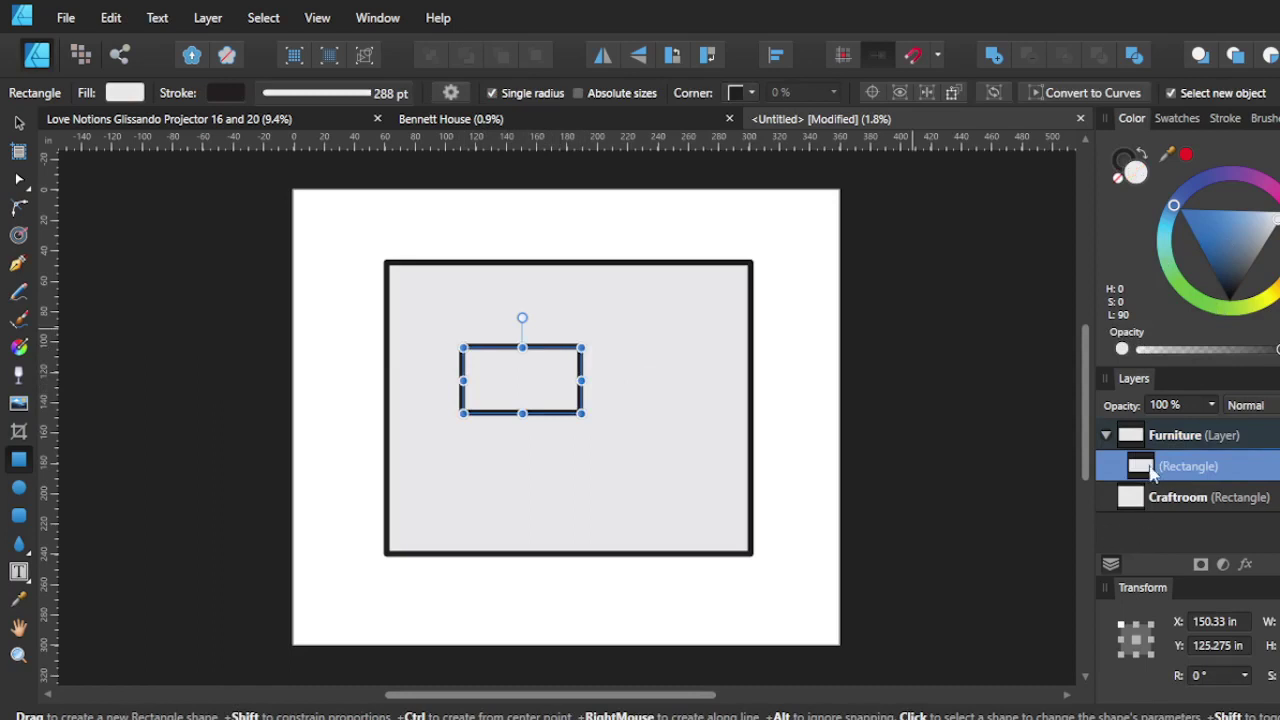
double_click(1175, 436)
drag(1183, 441, 1175, 525)
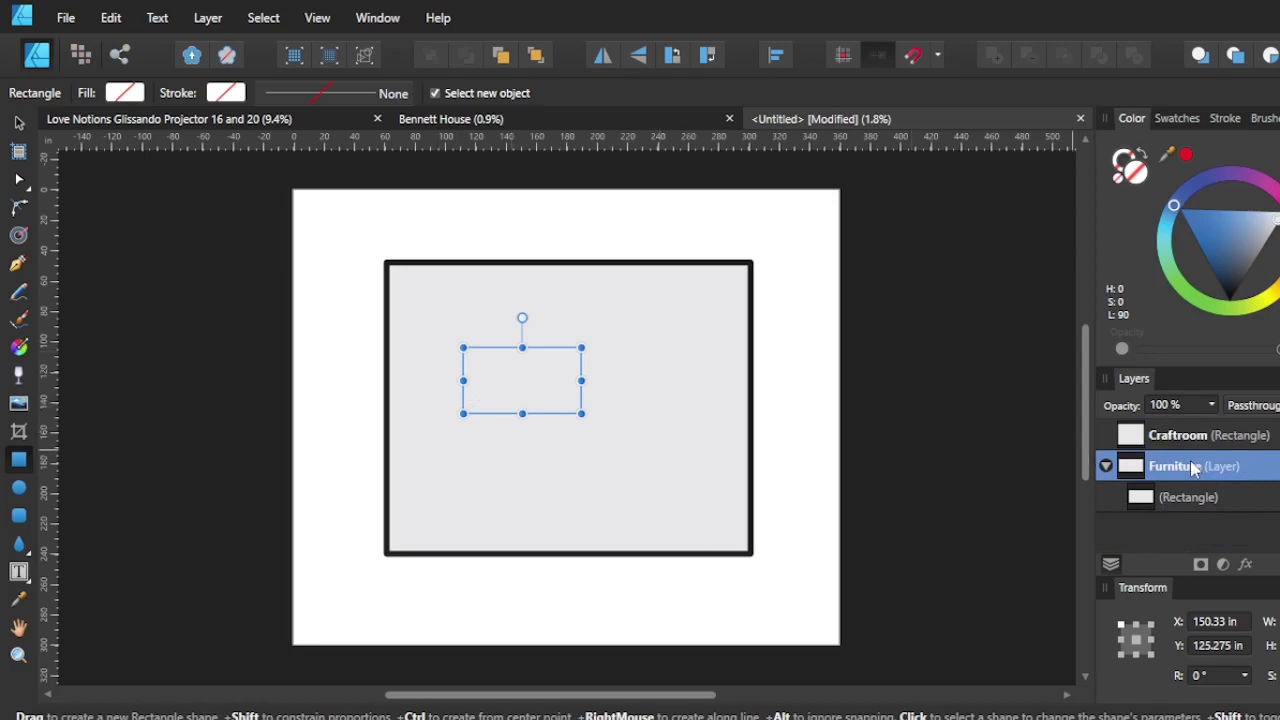
drag(1190, 462, 1172, 433)
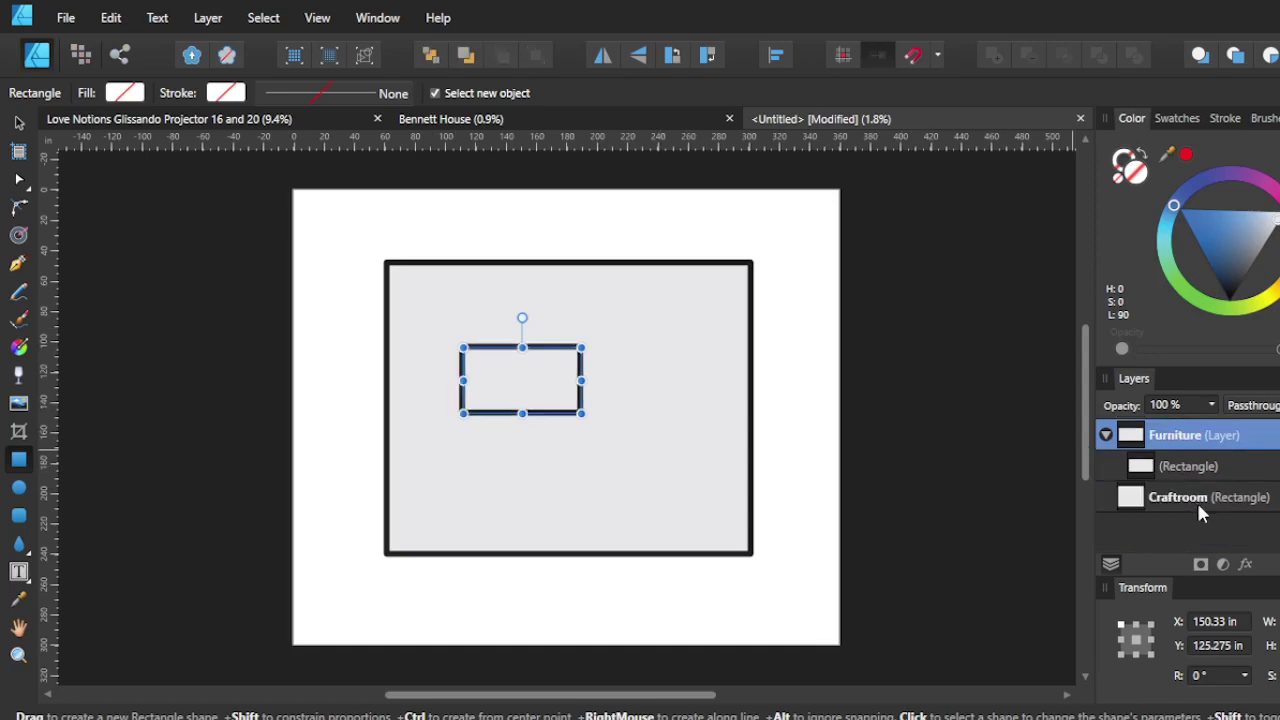
Move the small rectangle right inside the room and set its stroke width to 0 pt
click(1222, 119)
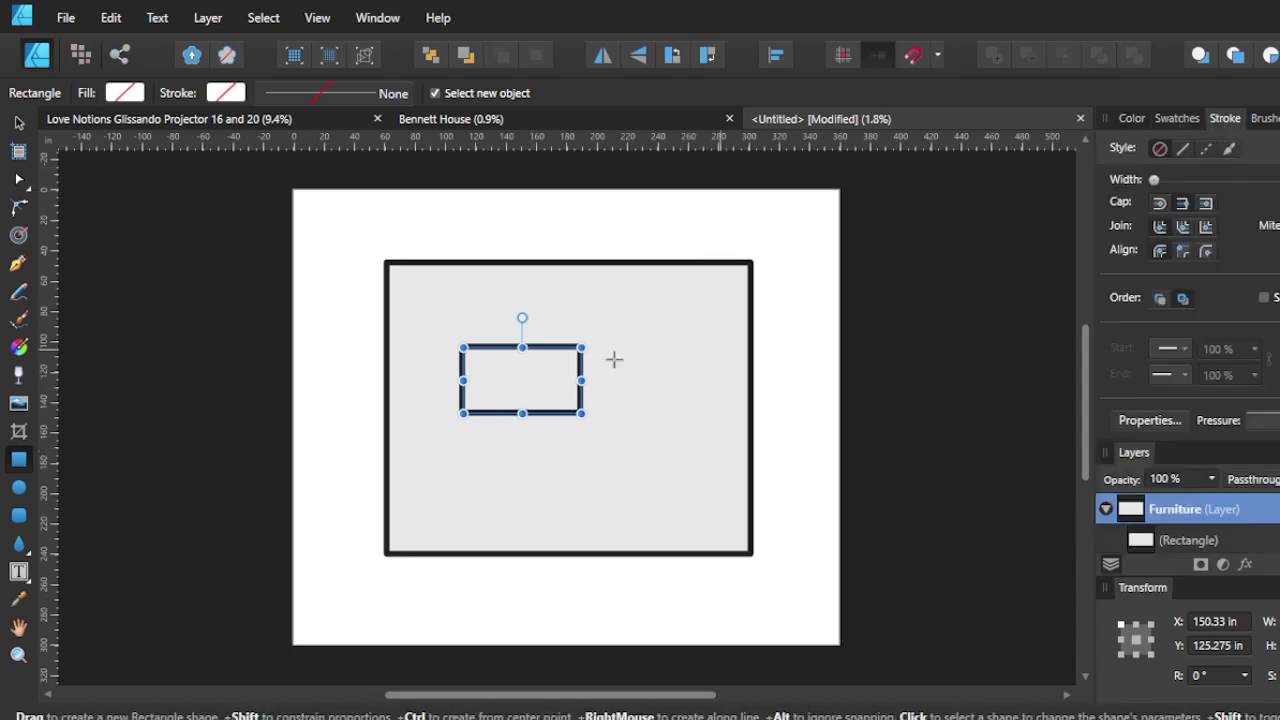
click(19, 124)
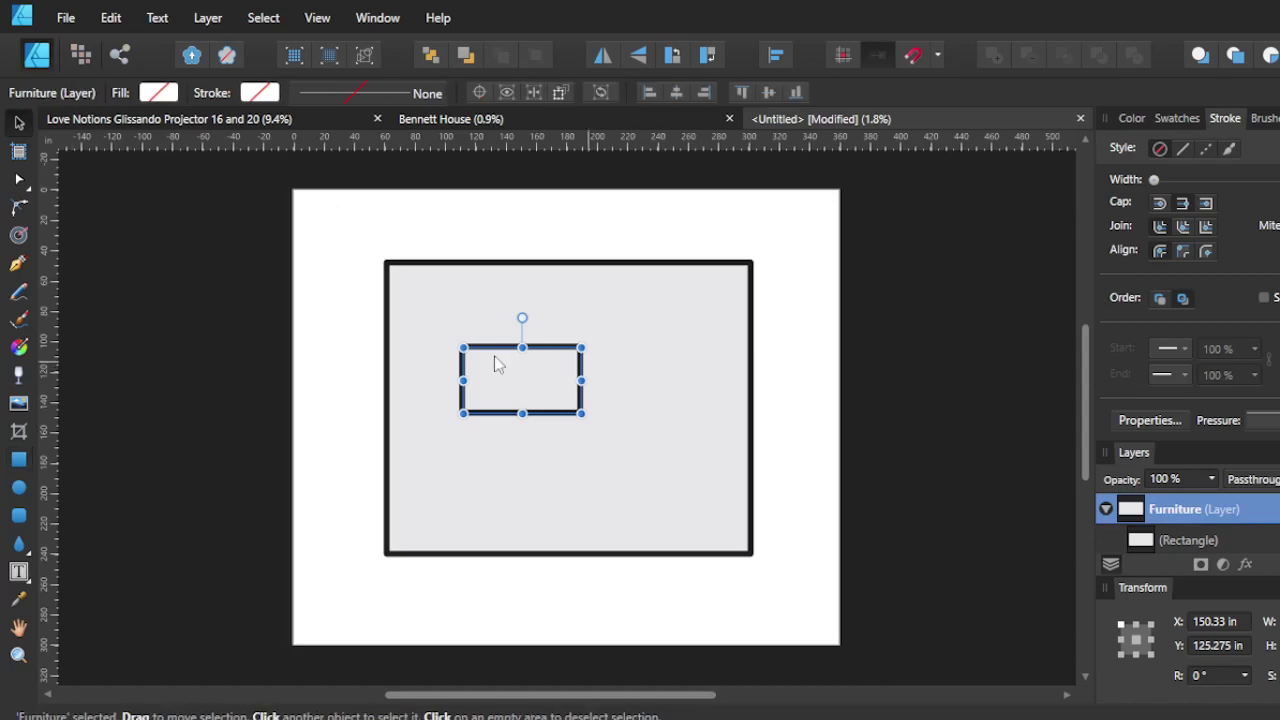
drag(533, 381, 624, 387)
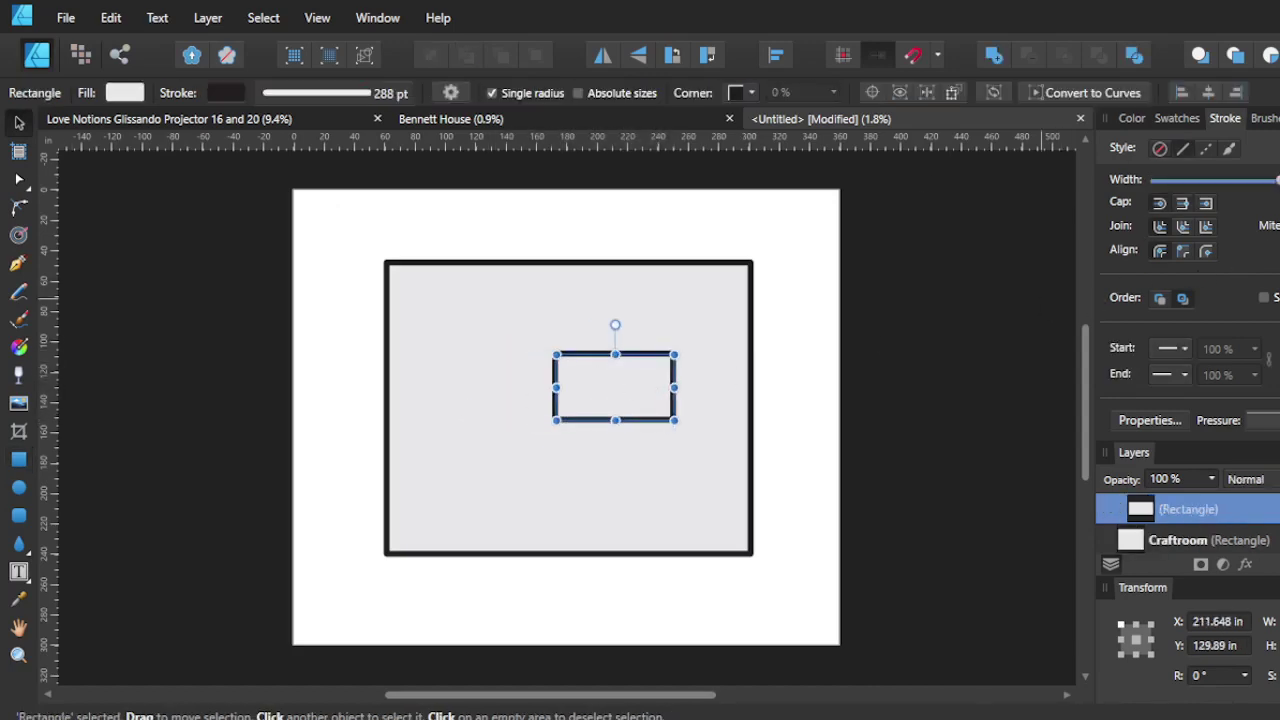
drag(1276, 180, 1152, 180)
Fill the rectangle blue, shrink it, and push it against the room's top wall
click(1133, 120)
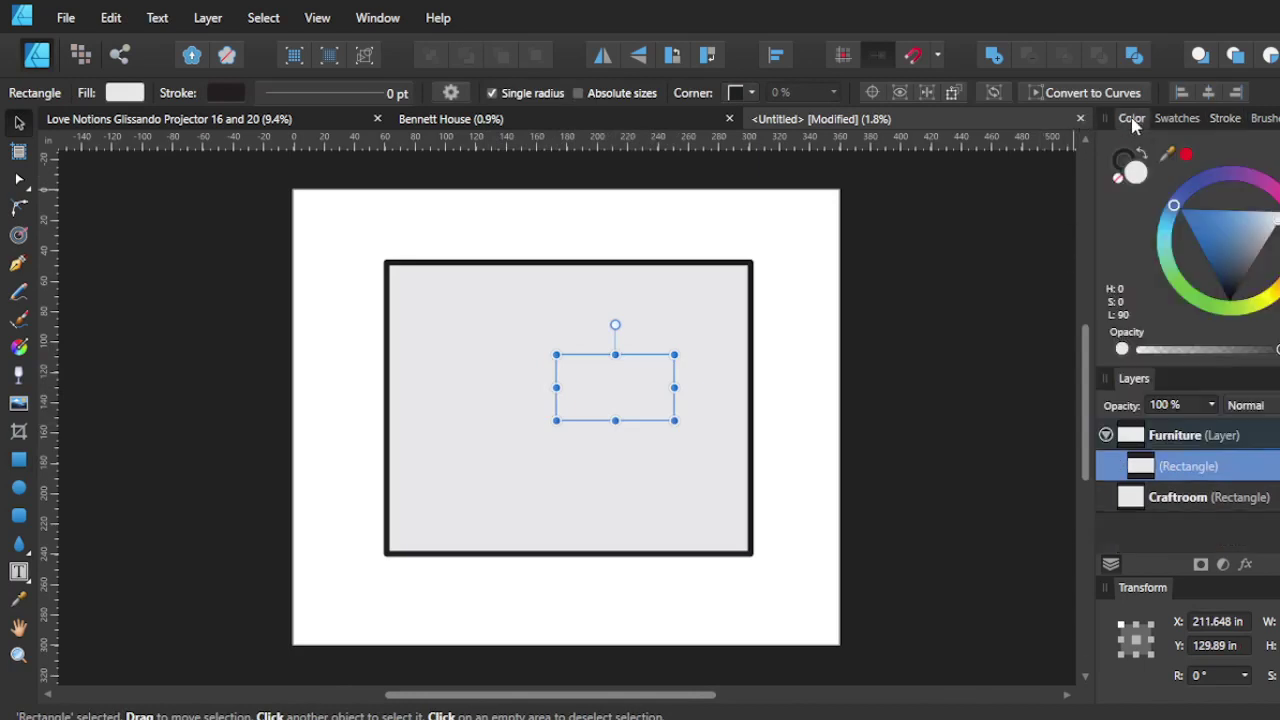
click(1186, 220)
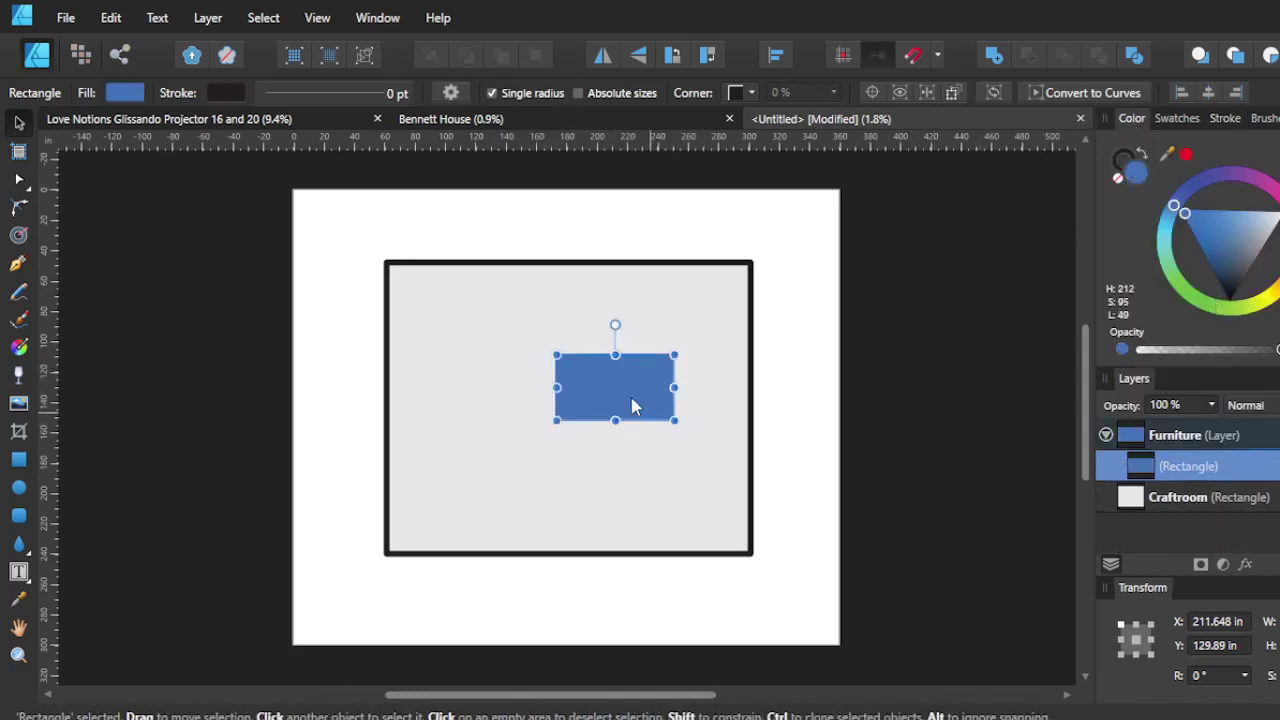
drag(630, 402, 572, 325)
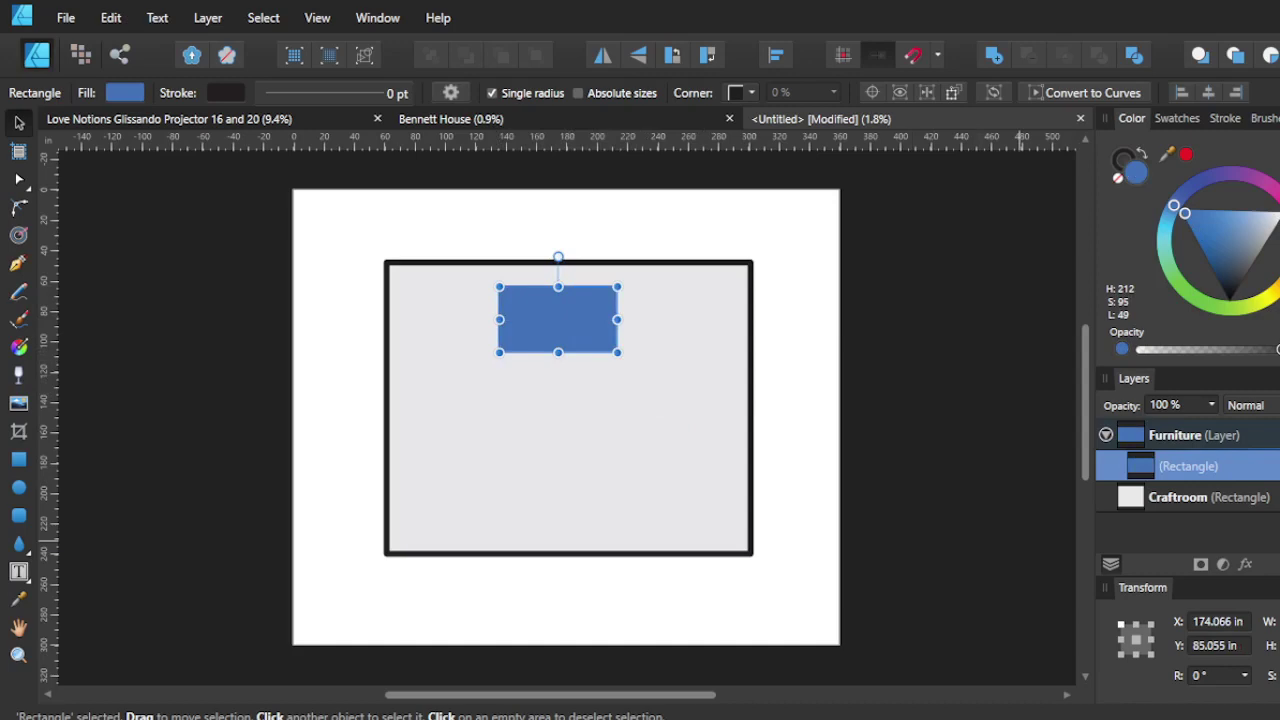
key(Return)
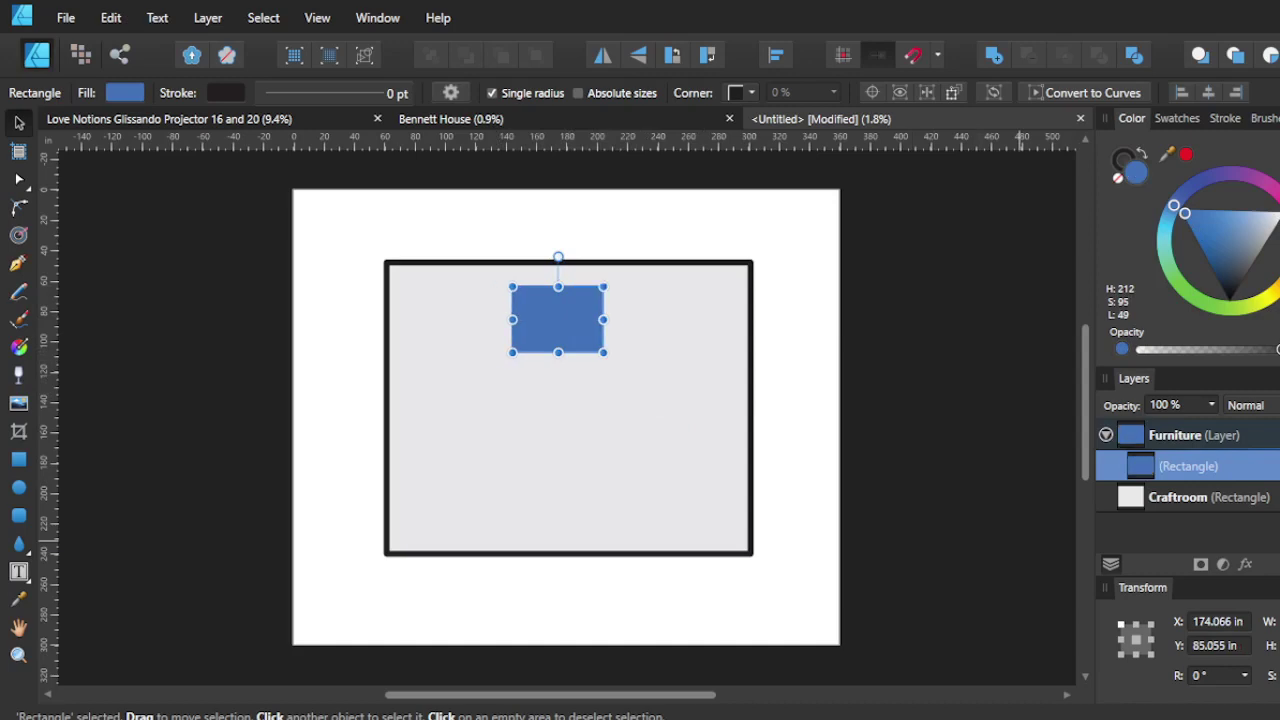
key(Tab)
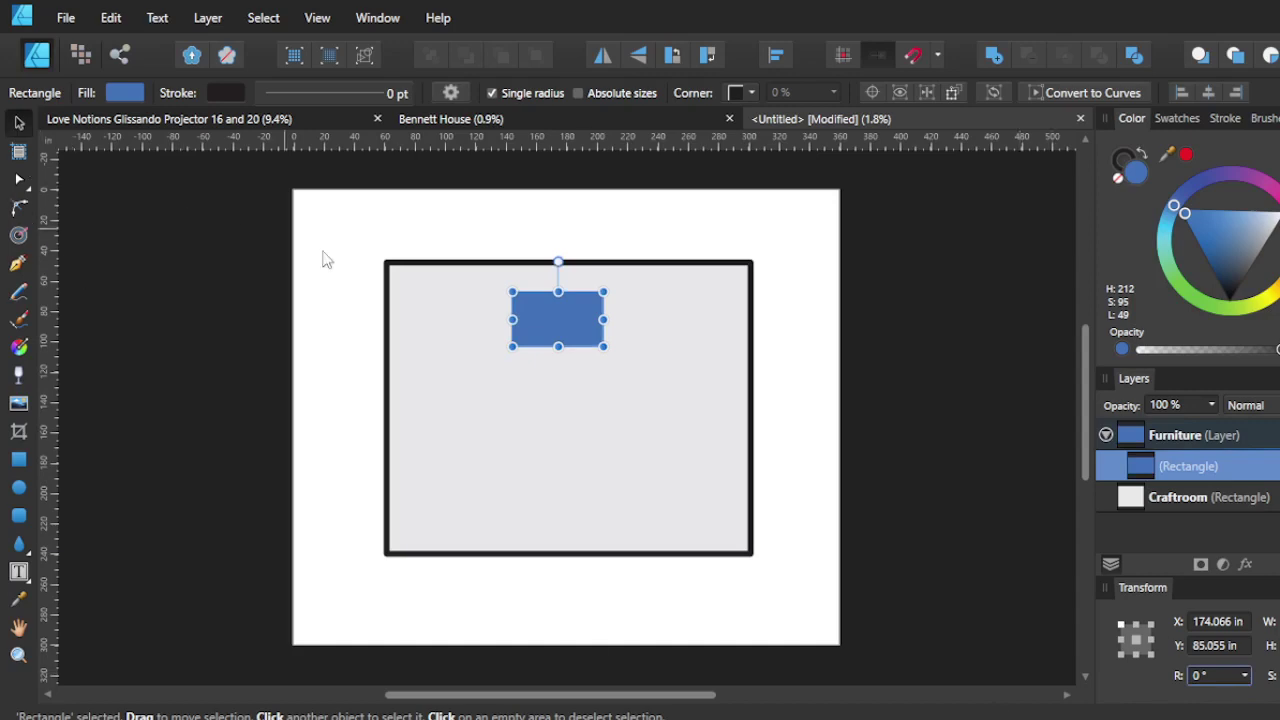
drag(558, 316, 577, 293)
click(130, 405)
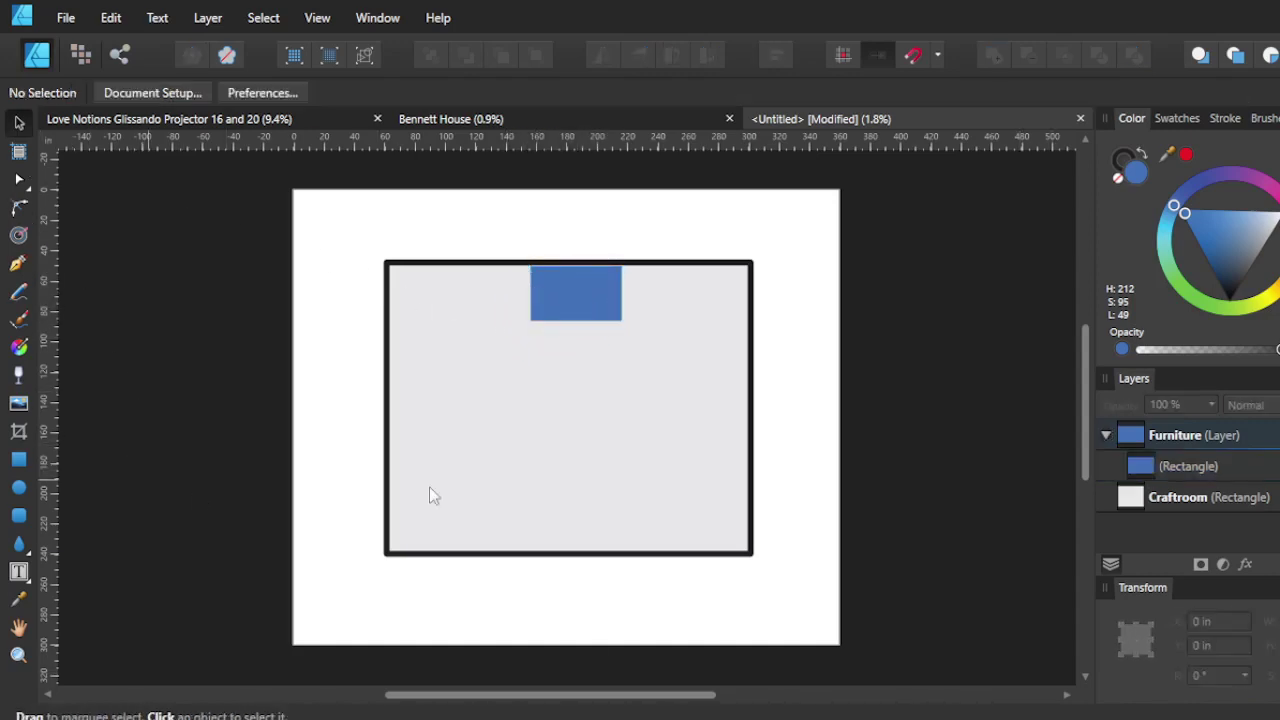
Rename the rectangle's layer to 'Sewing Table'
double_click(1199, 466)
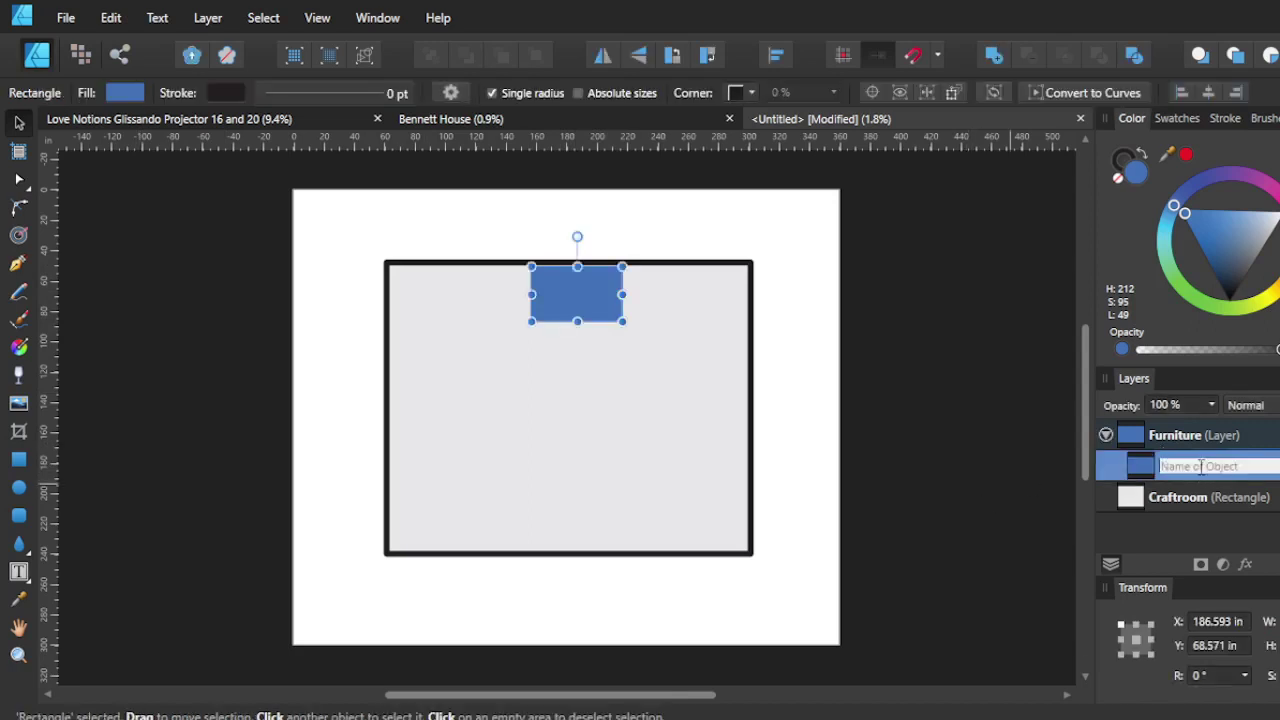
text(Sewing Table)
key(Return)
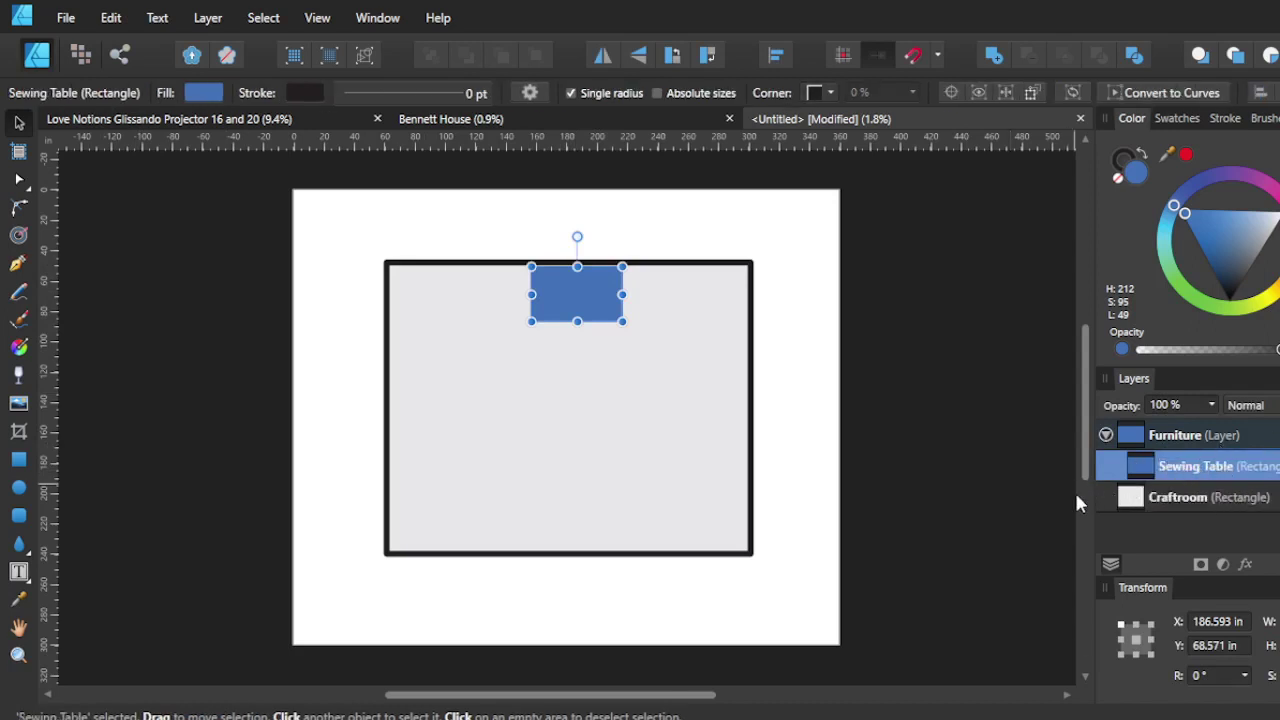
Add a frame text label over the blue sewing table
click(160, 540)
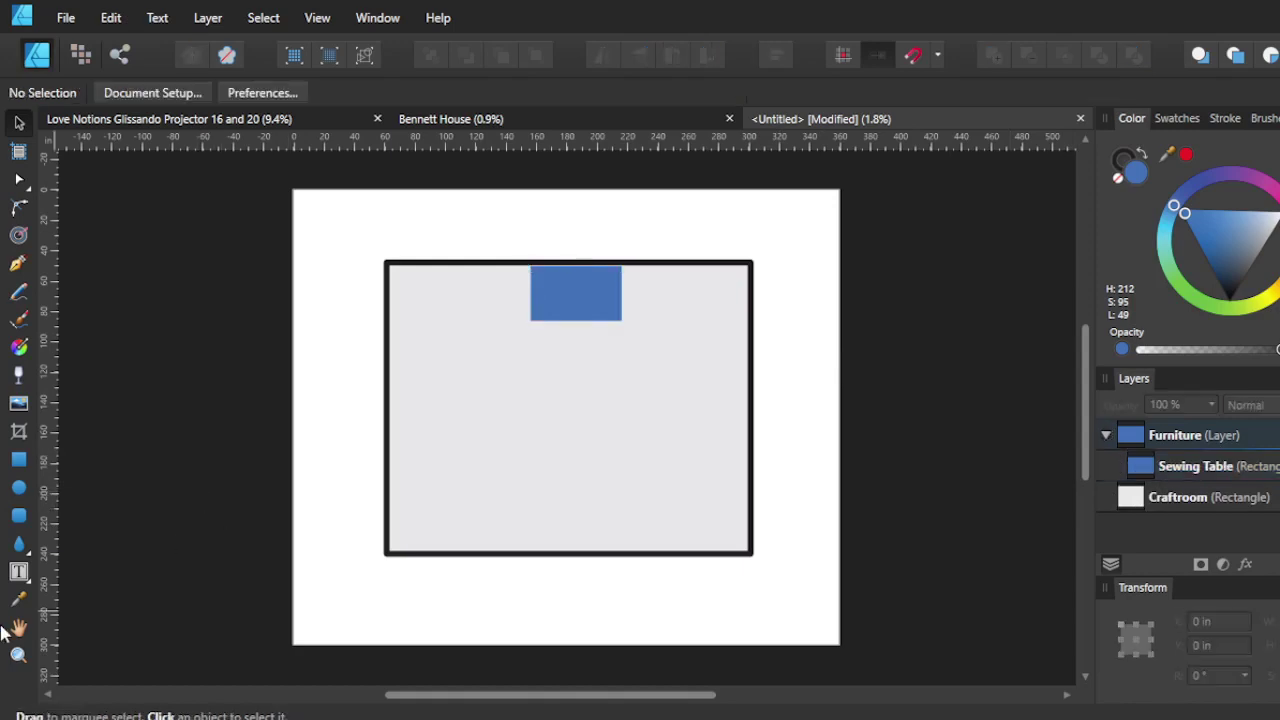
click(19, 572)
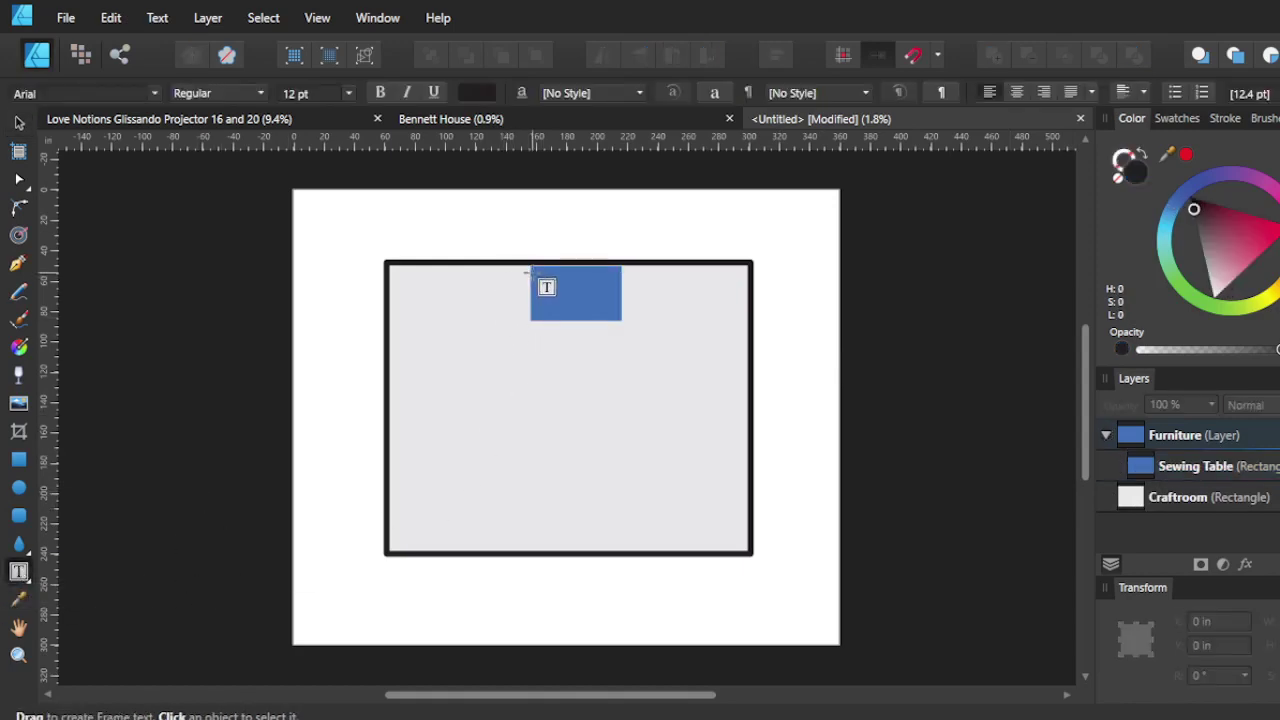
drag(530, 270, 620, 318)
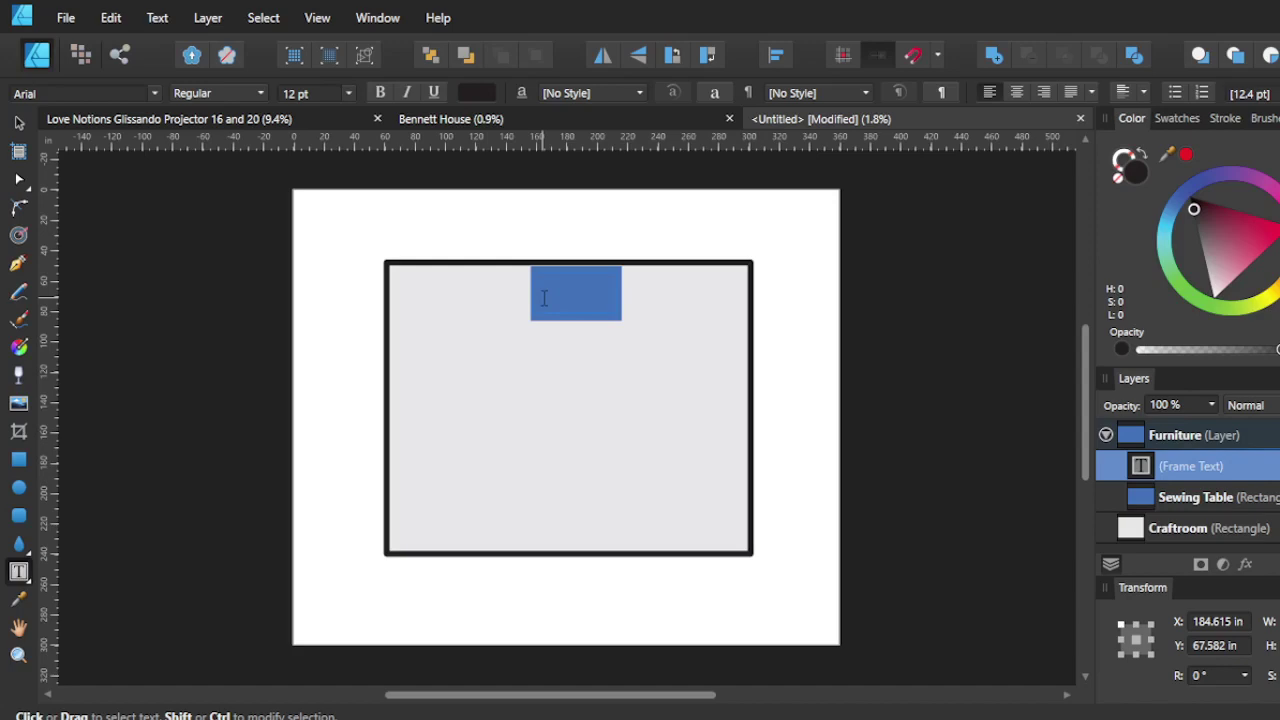
key(Escape)
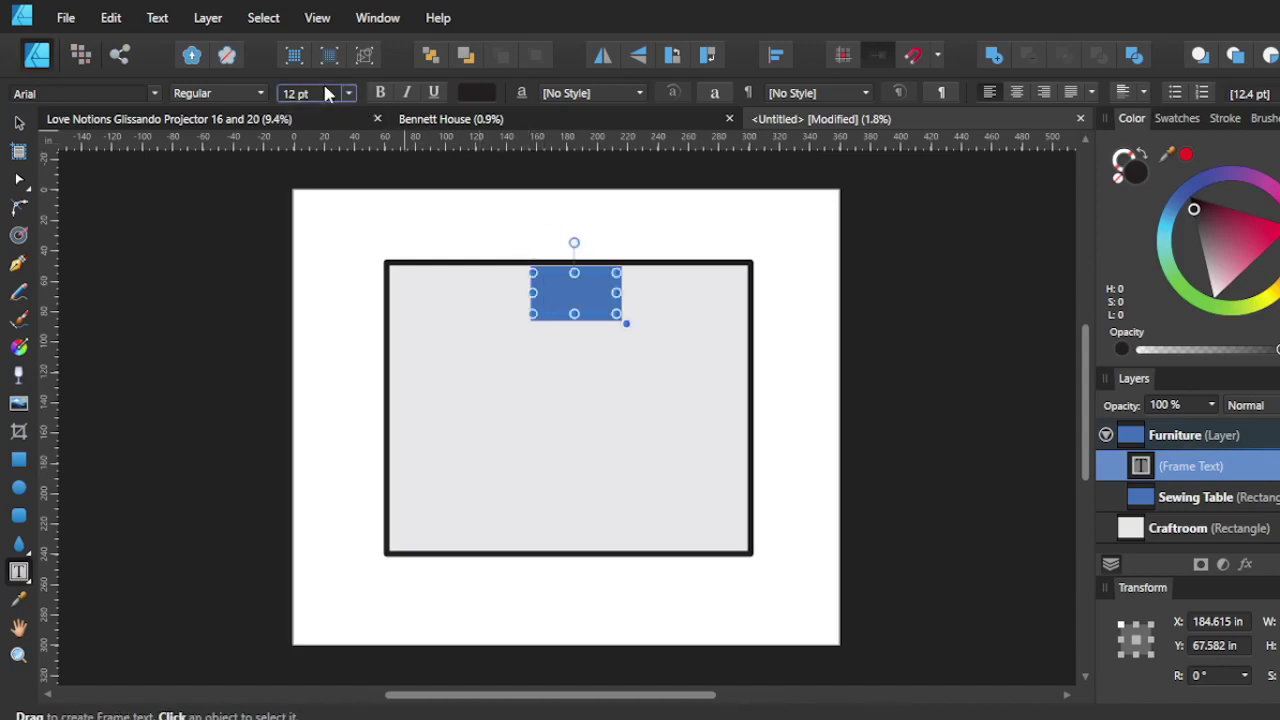
Set the label's font size to 1000 pt
click(325, 92)
text(800)
key(Return)
click(325, 90)
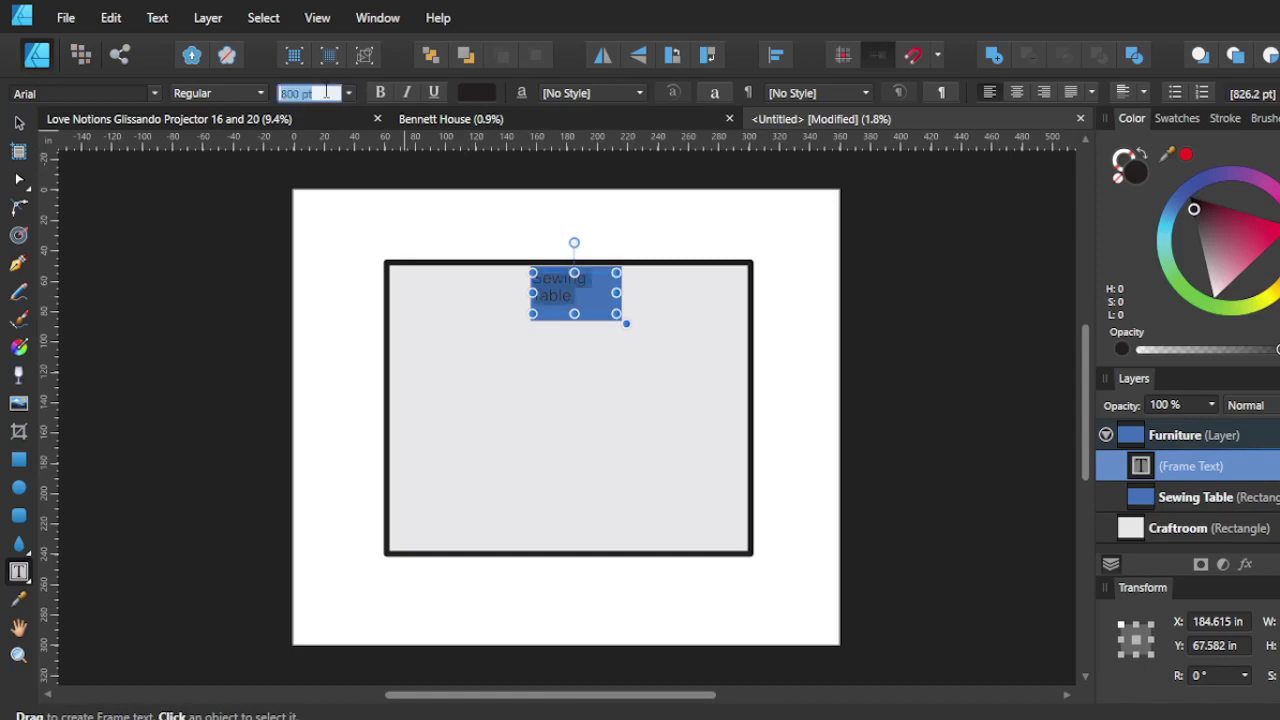
text(1000)
key(Return)
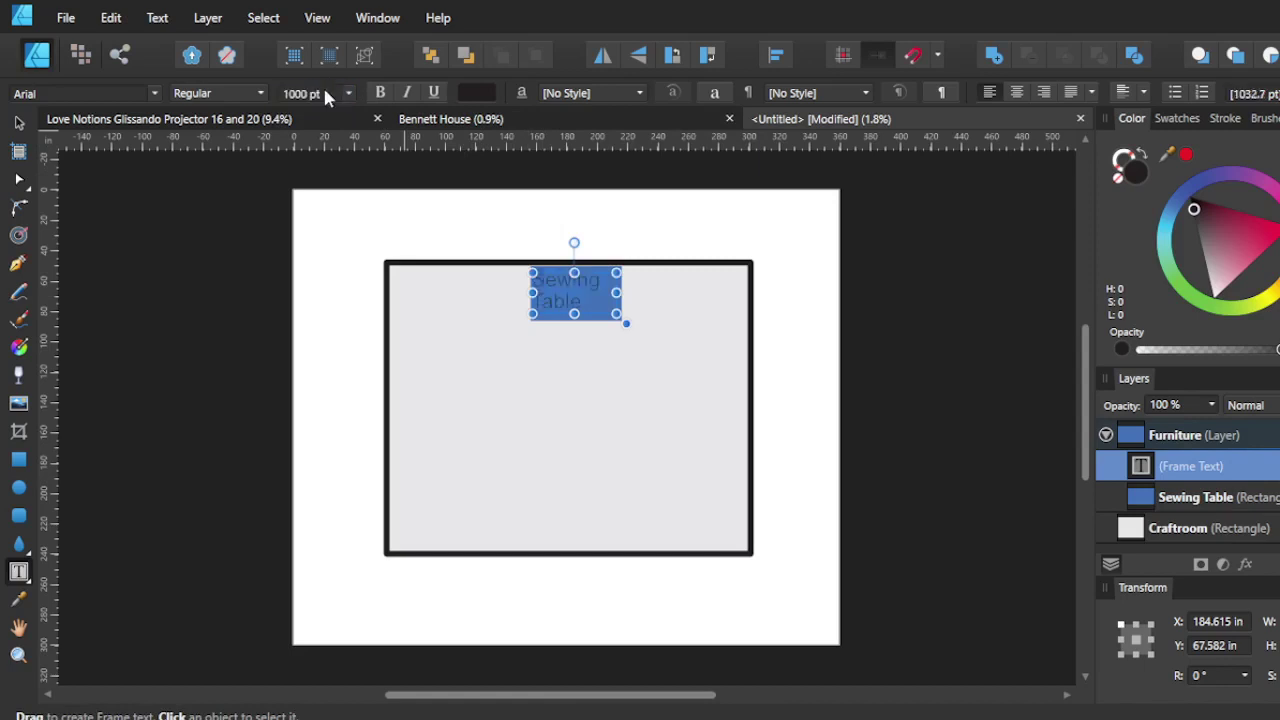
Make the Sewing Table label text white
click(1218, 290)
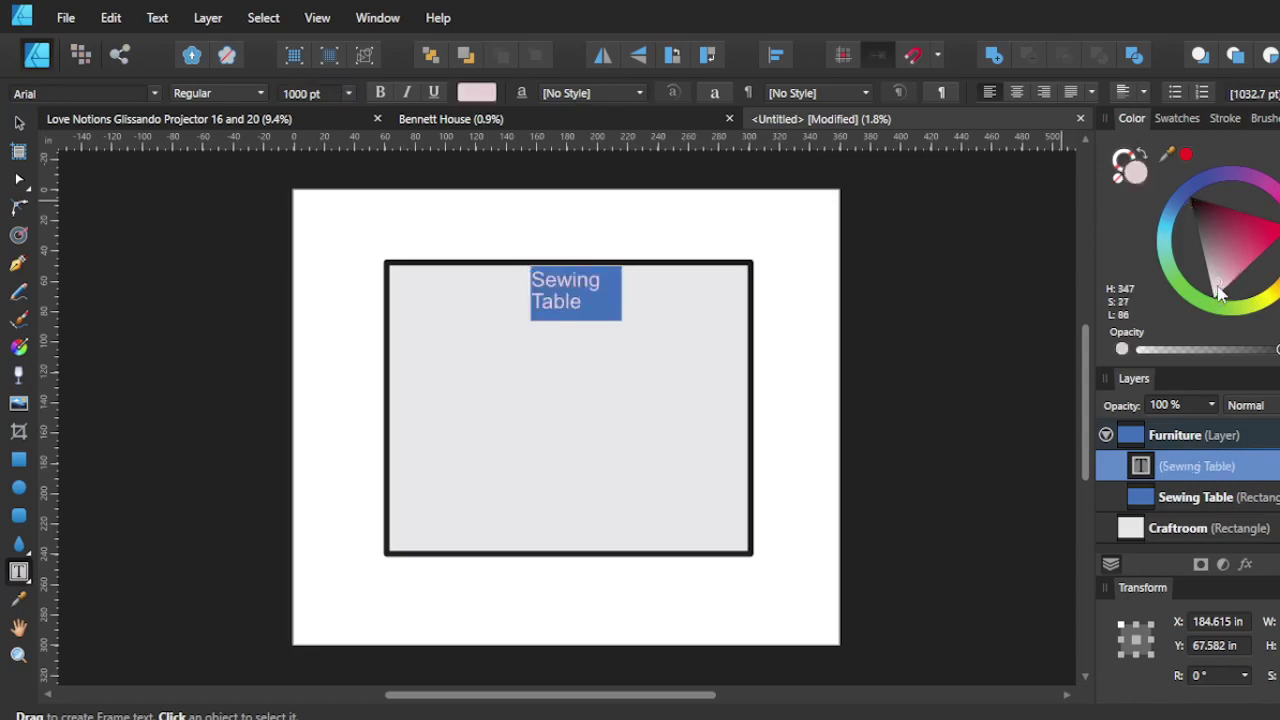
drag(1218, 290, 1213, 297)
key(Escape)
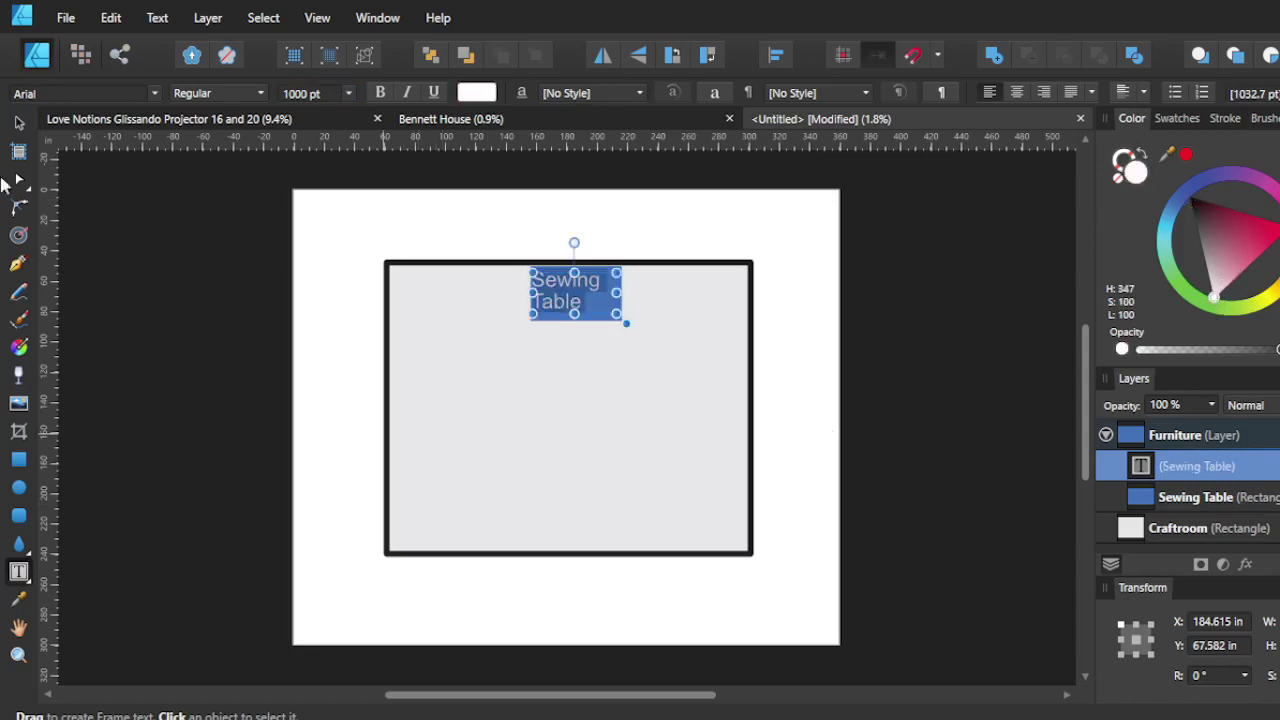
click(18, 122)
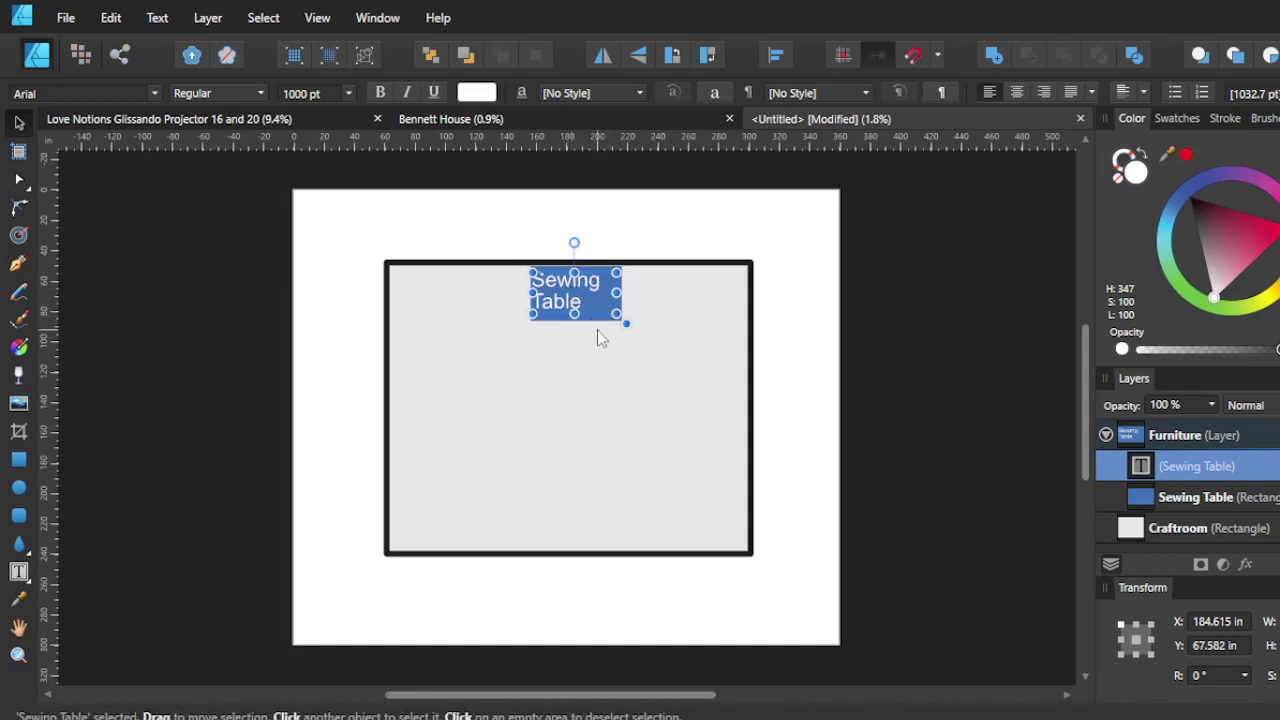
Select the Sewing Table rectangle, undoing an accidental move
click(829, 275)
click(566, 290)
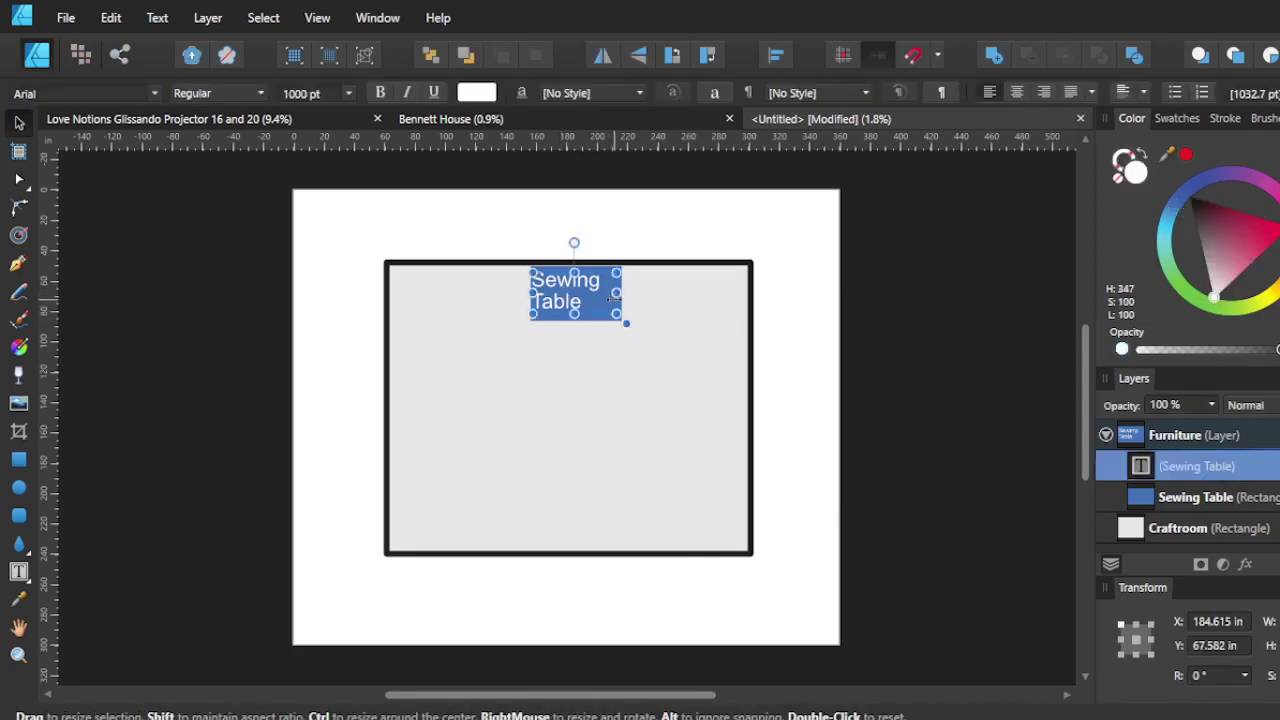
click(583, 327)
click(584, 326)
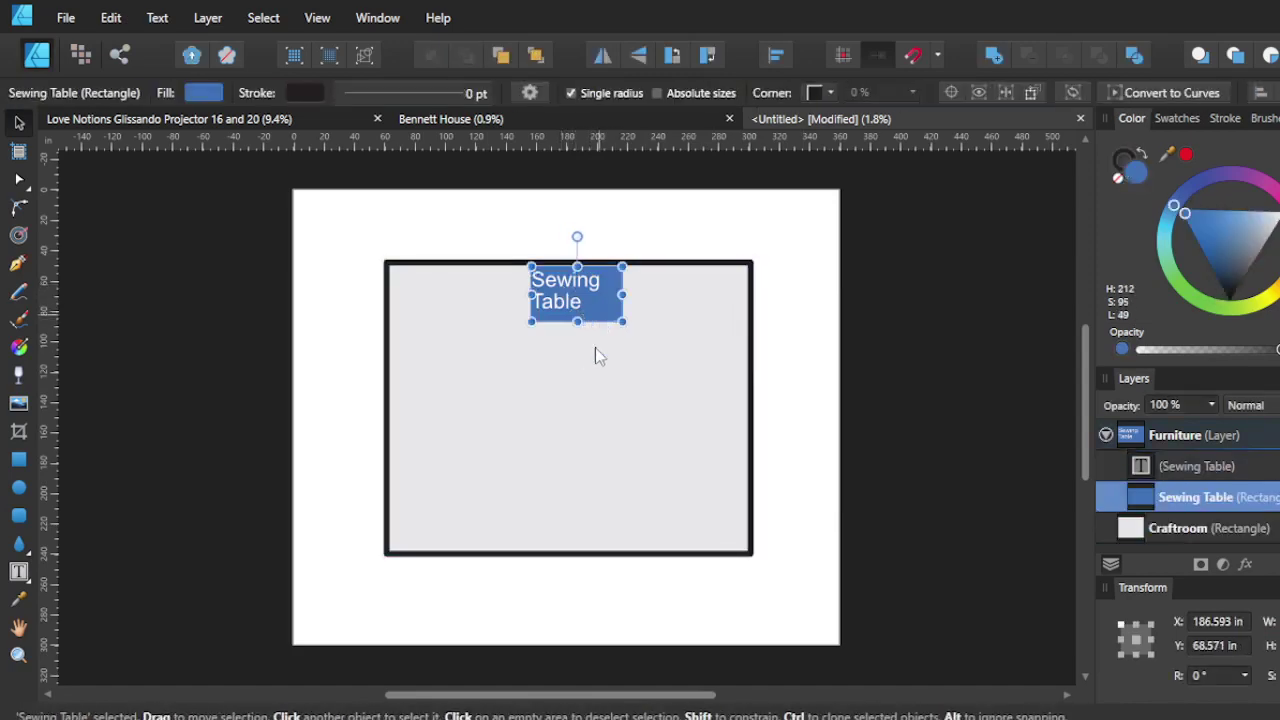
drag(605, 328, 577, 385)
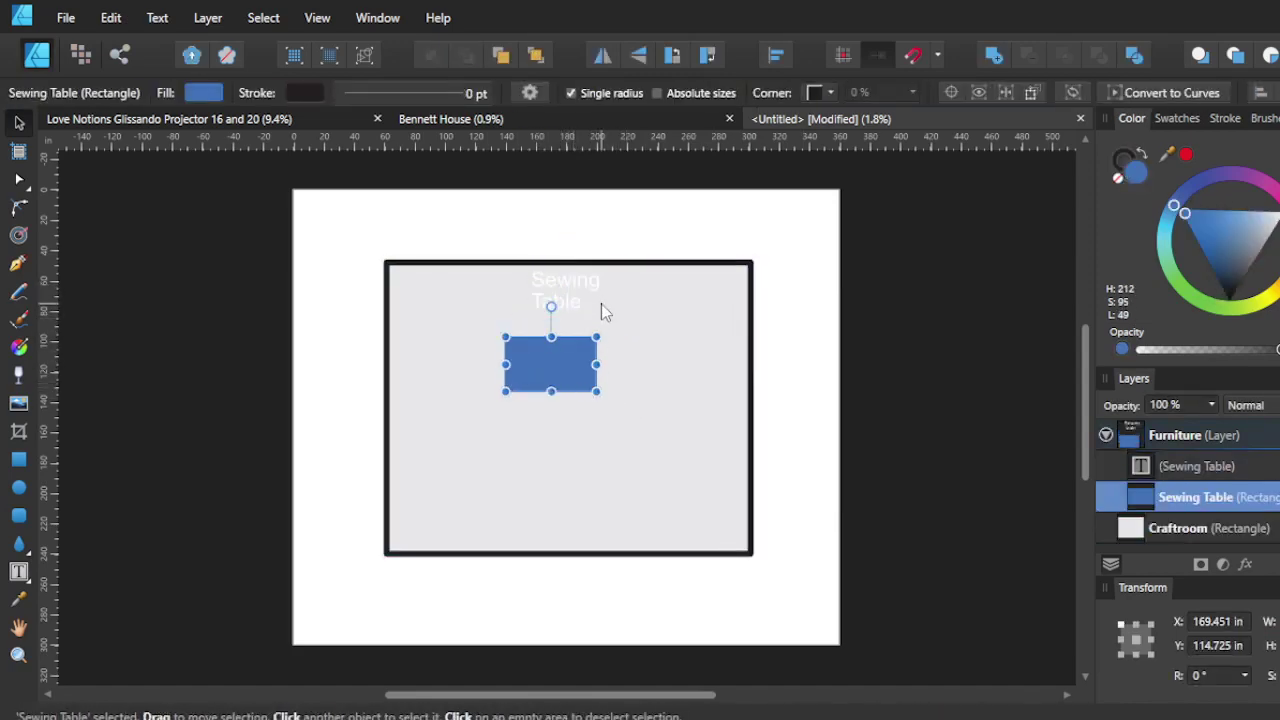
key(ctrl+z)
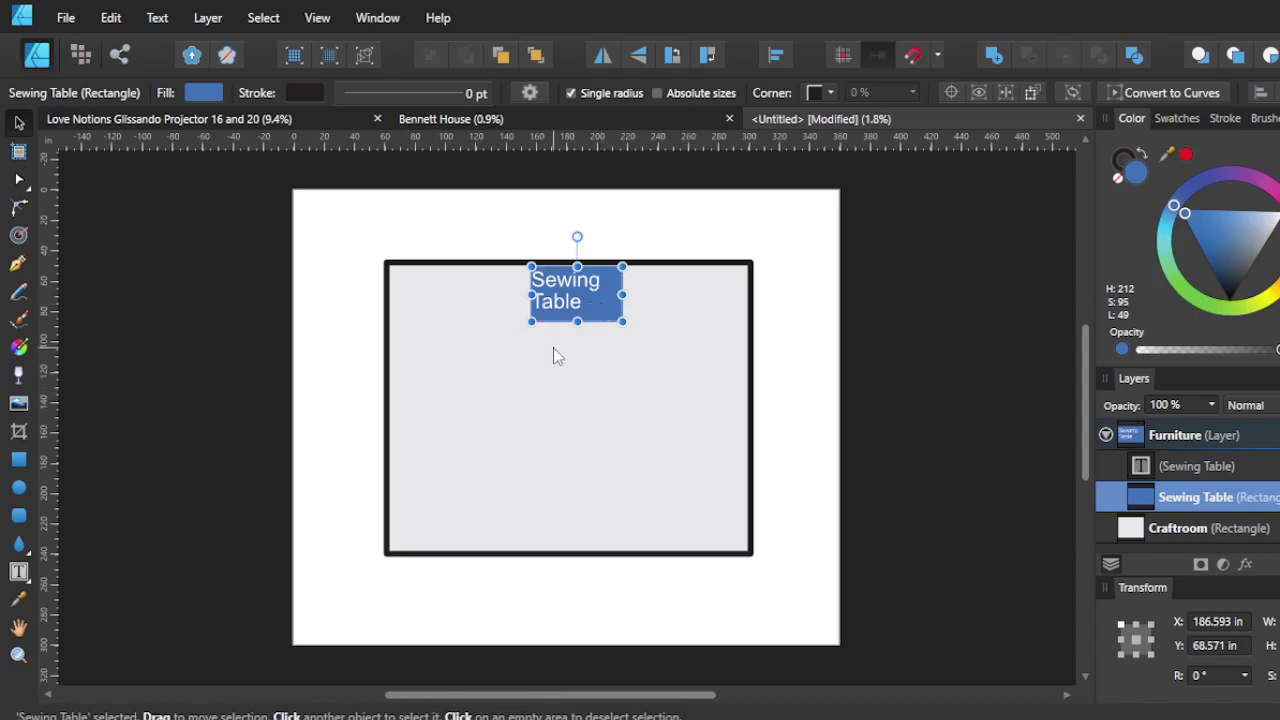
Group the Sewing Table label with its rectangle and nudge the group into place
scroll(553, 350, up, 4)
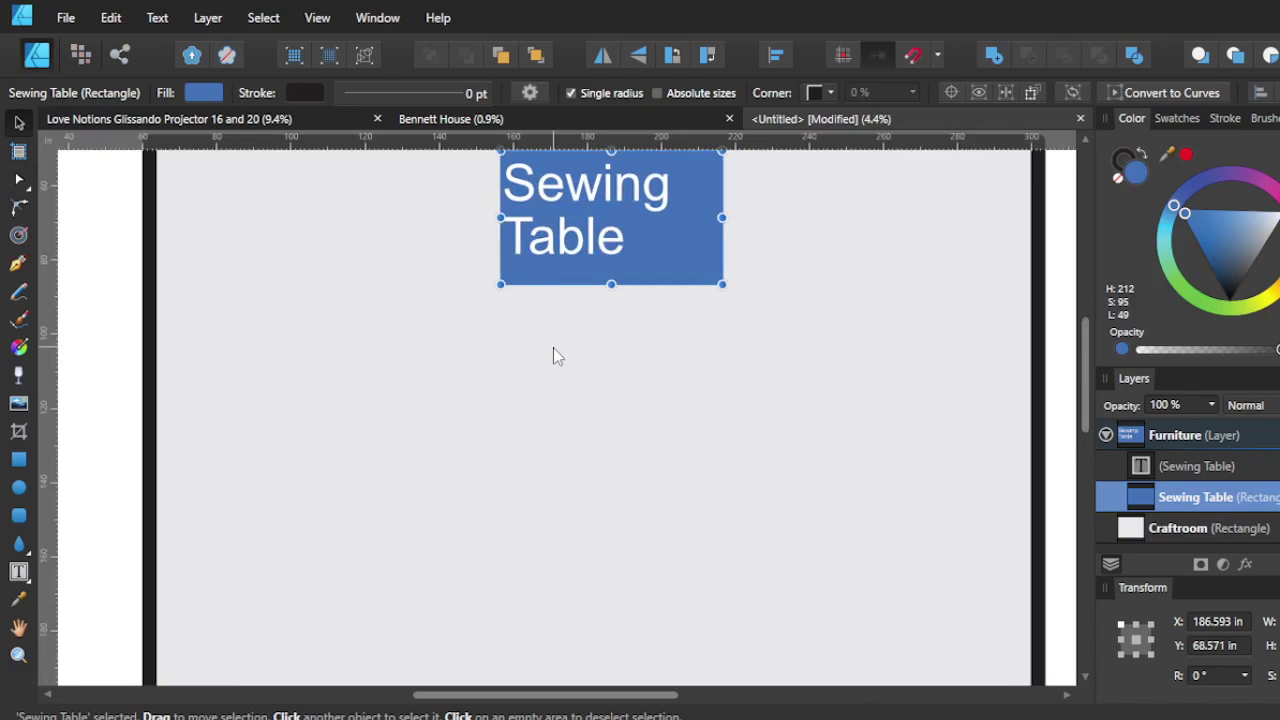
scroll(556, 355, up, 1)
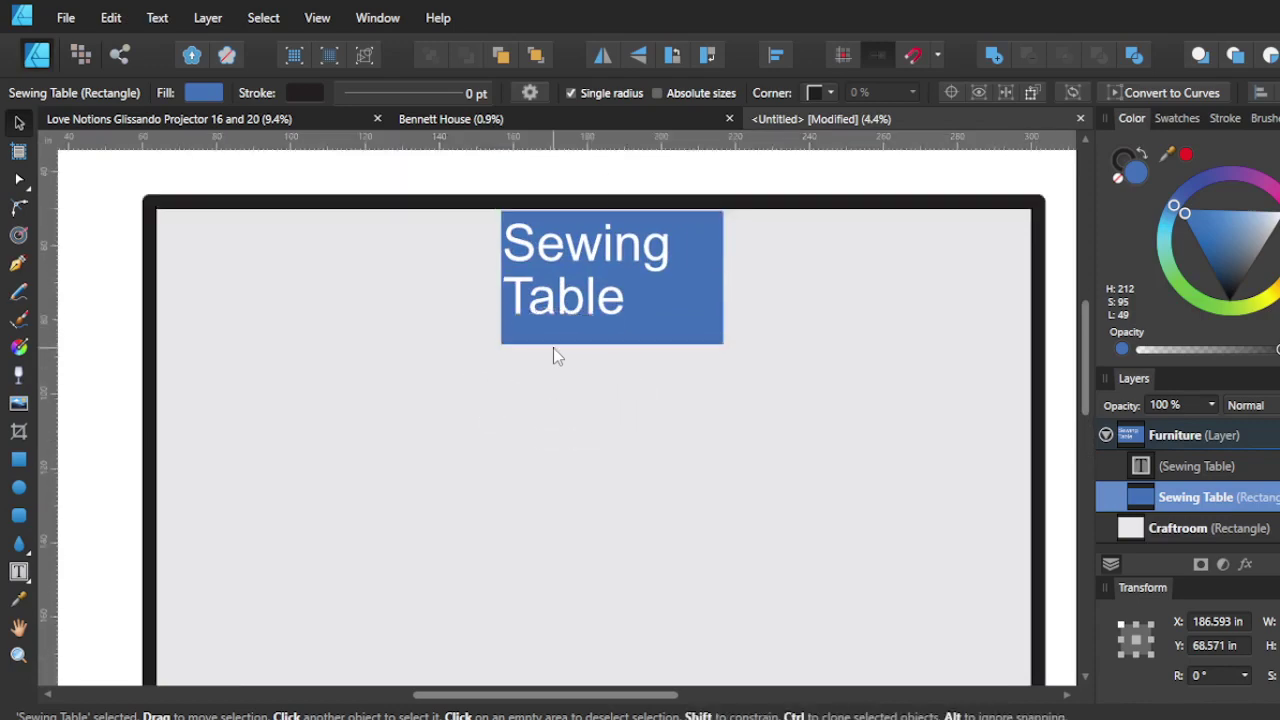
click(553, 348)
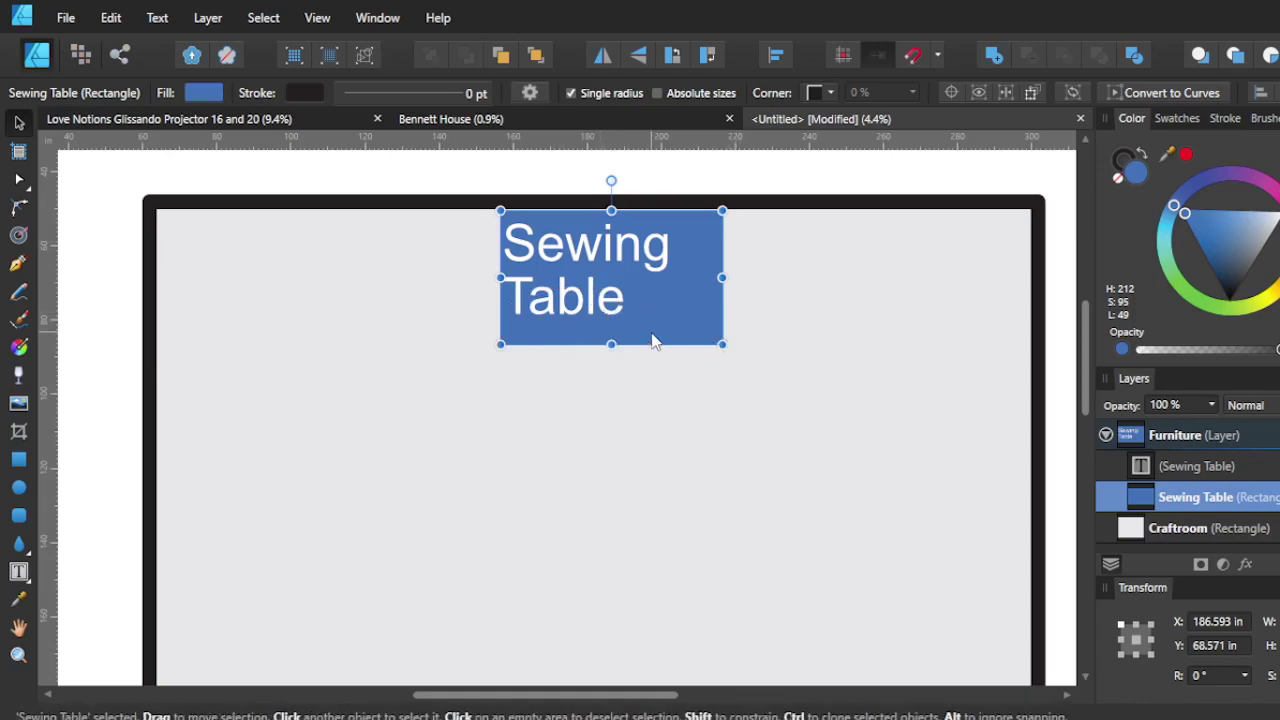
shift+click(600, 268)
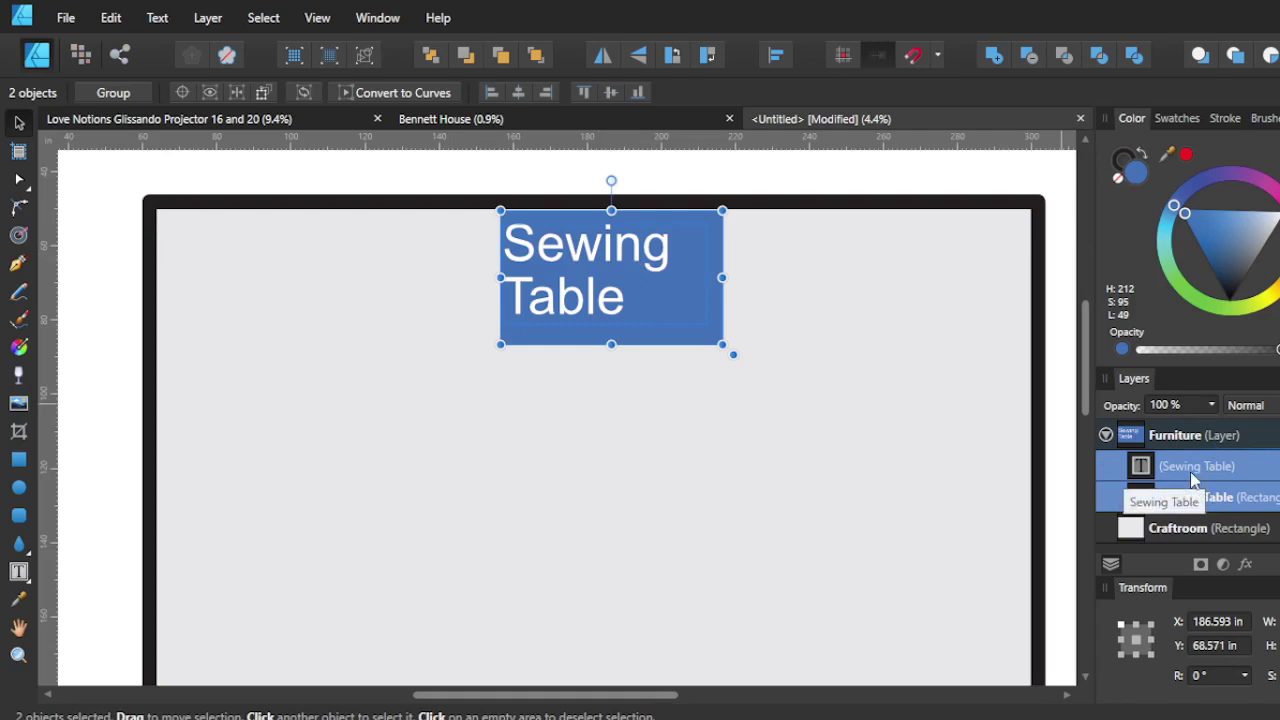
key(ctrl+g)
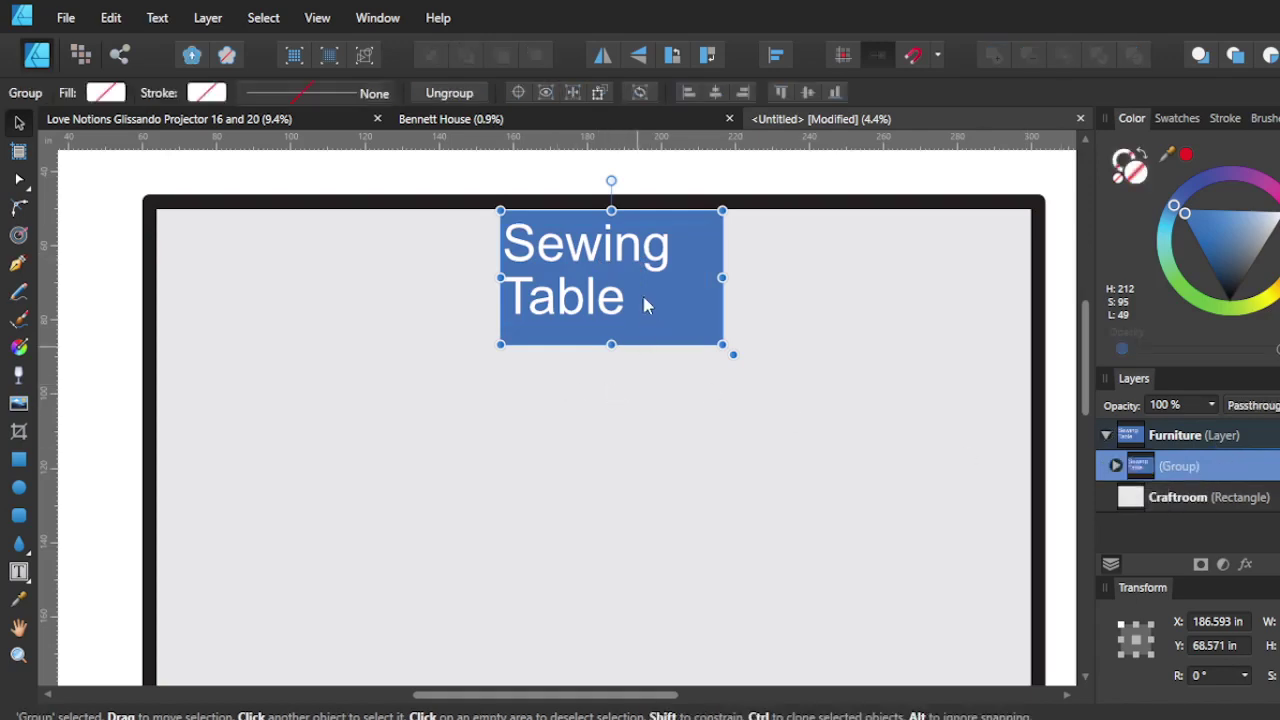
mouse_move(677, 309)
mouse_down()
mouse_move(563, 506)
mouse_move(691, 366)
mouse_move(661, 294)
mouse_up()
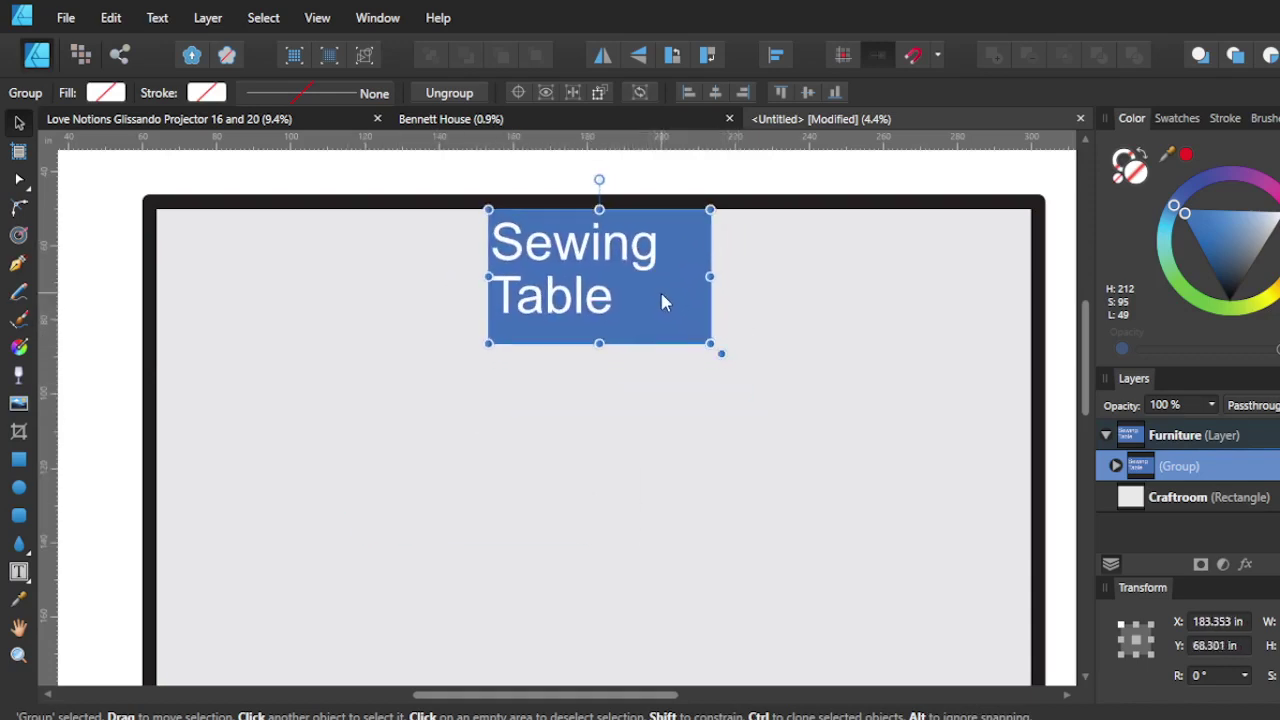
Draw a rectangle in the room's middle below the Sewing Table, then widen it and make it taller
click(597, 455)
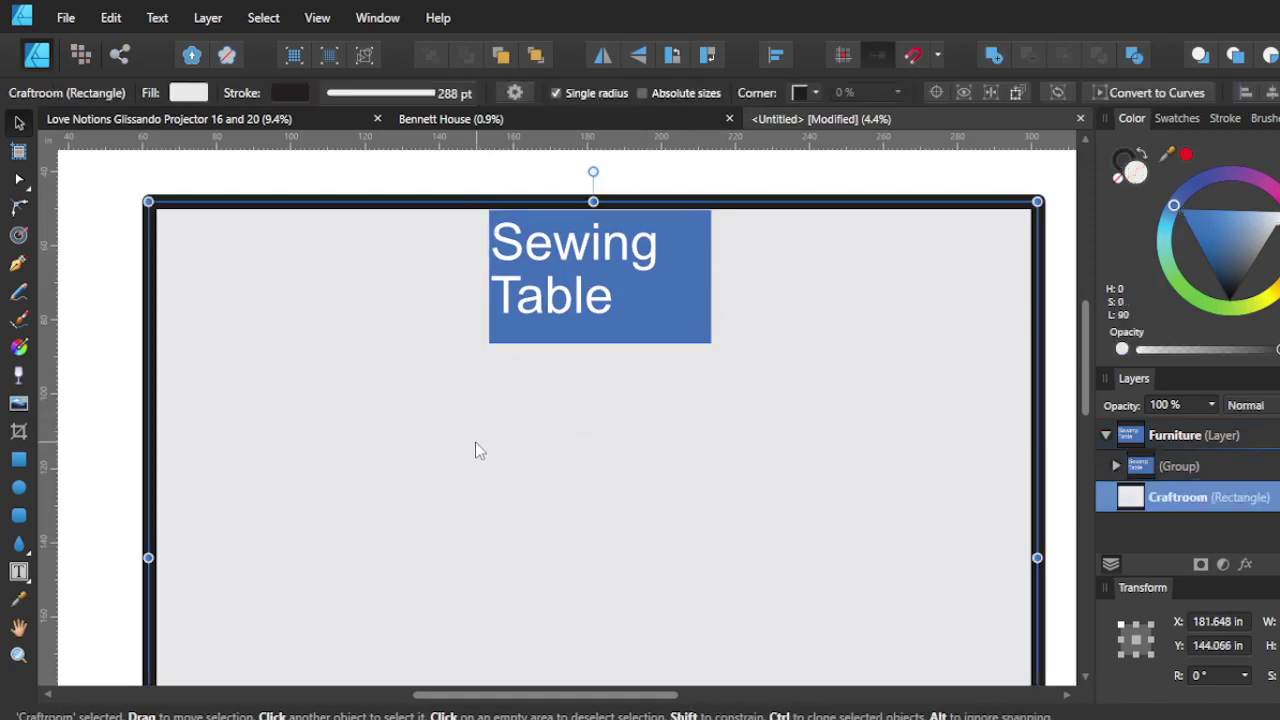
click(18, 459)
drag(604, 431, 727, 542)
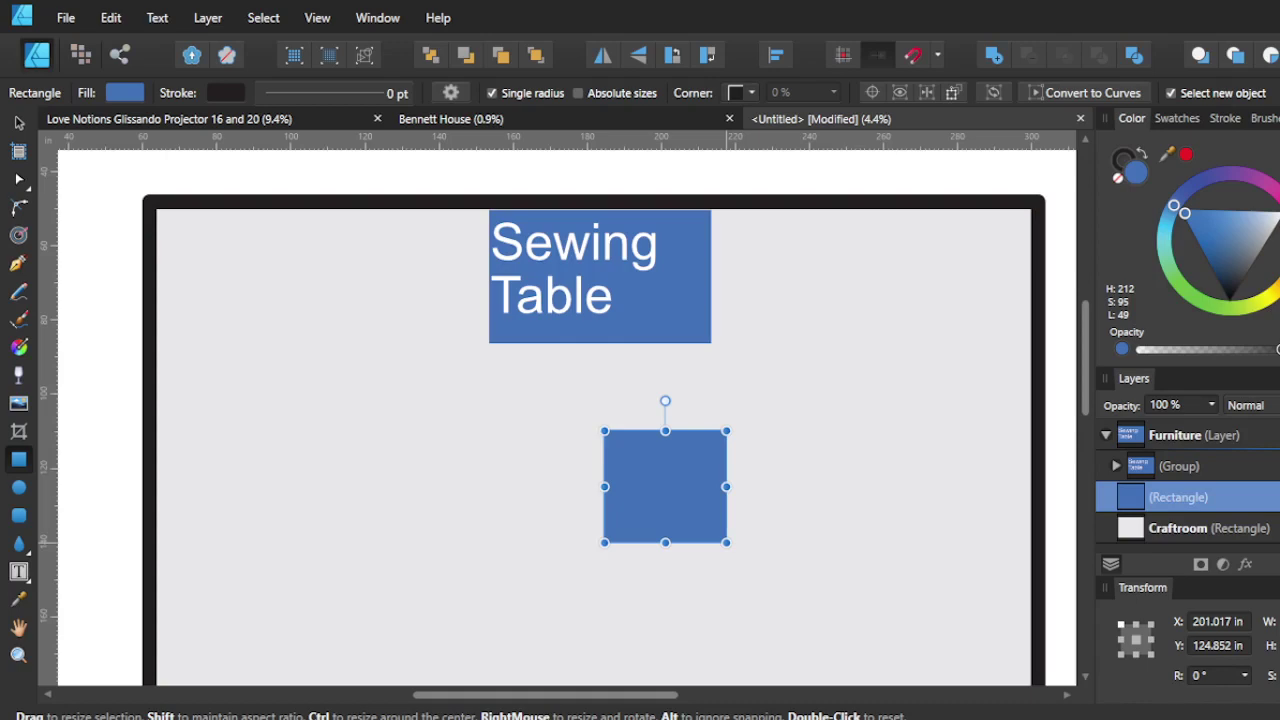
drag(726, 486, 732, 486)
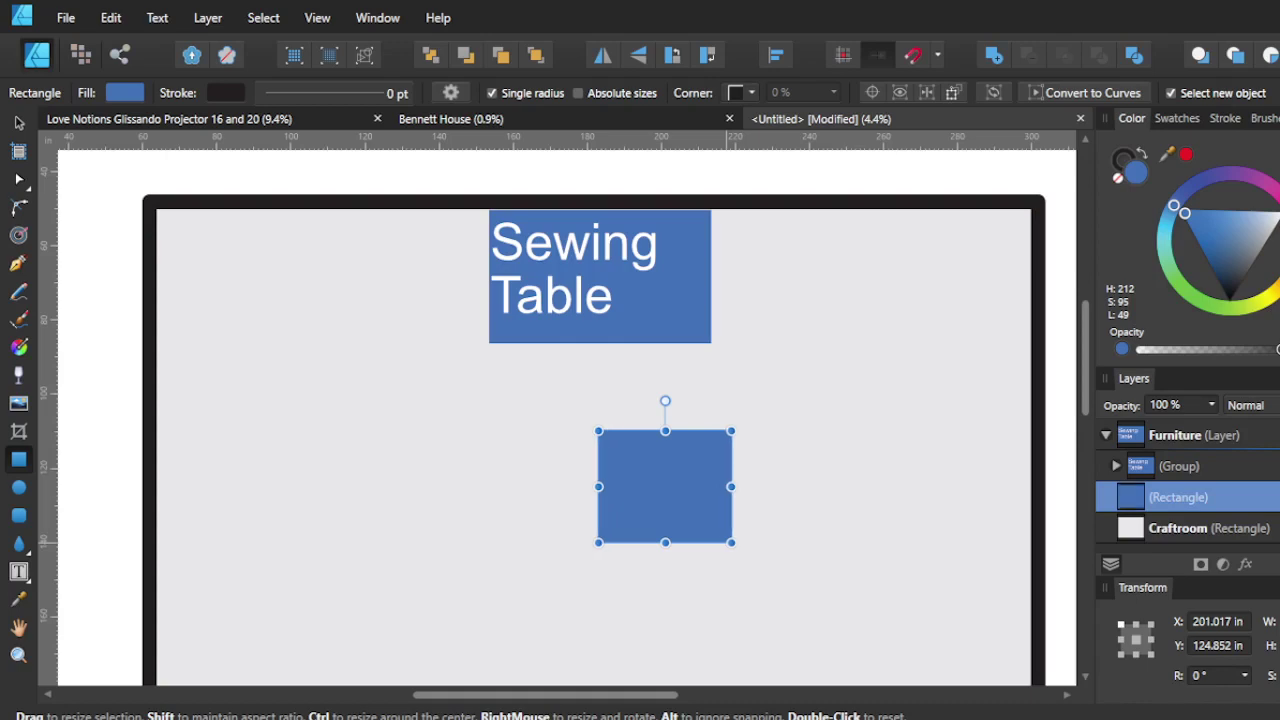
drag(665, 542, 665, 597)
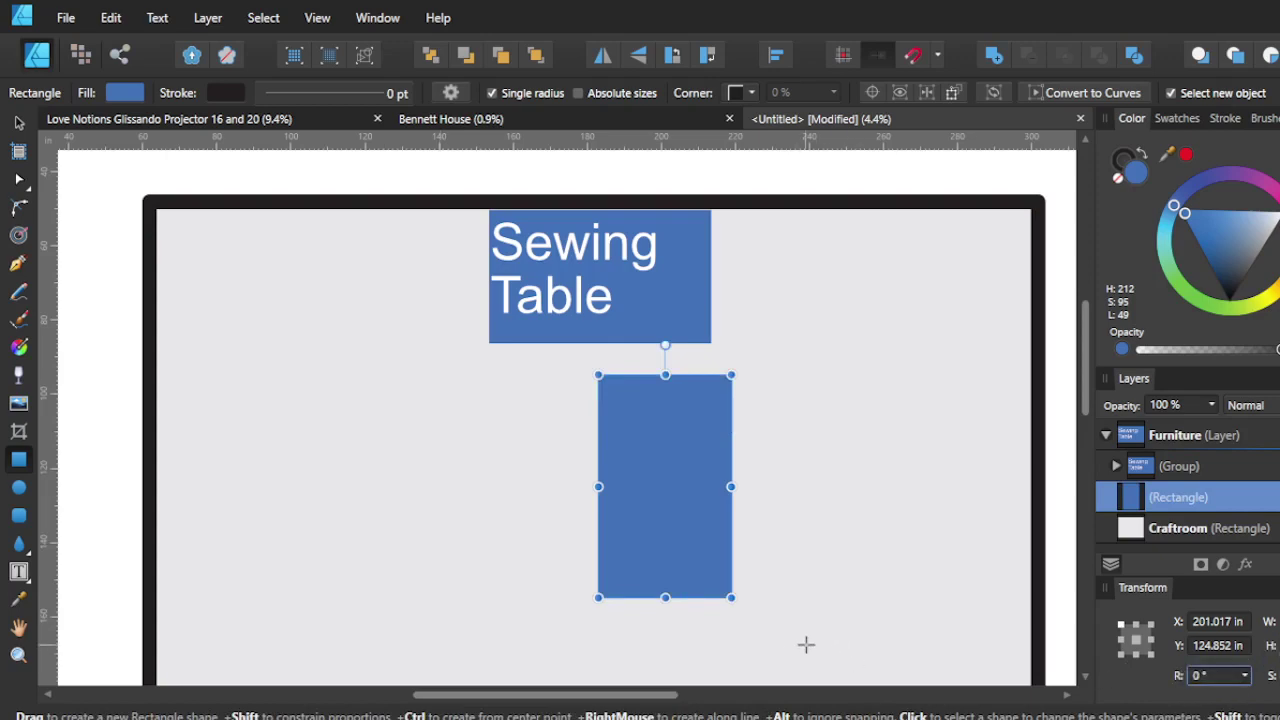
Move the rectangle against the bottom wall and place a 'Cutting Table' text label on it
scroll(191, 417, down, 2)
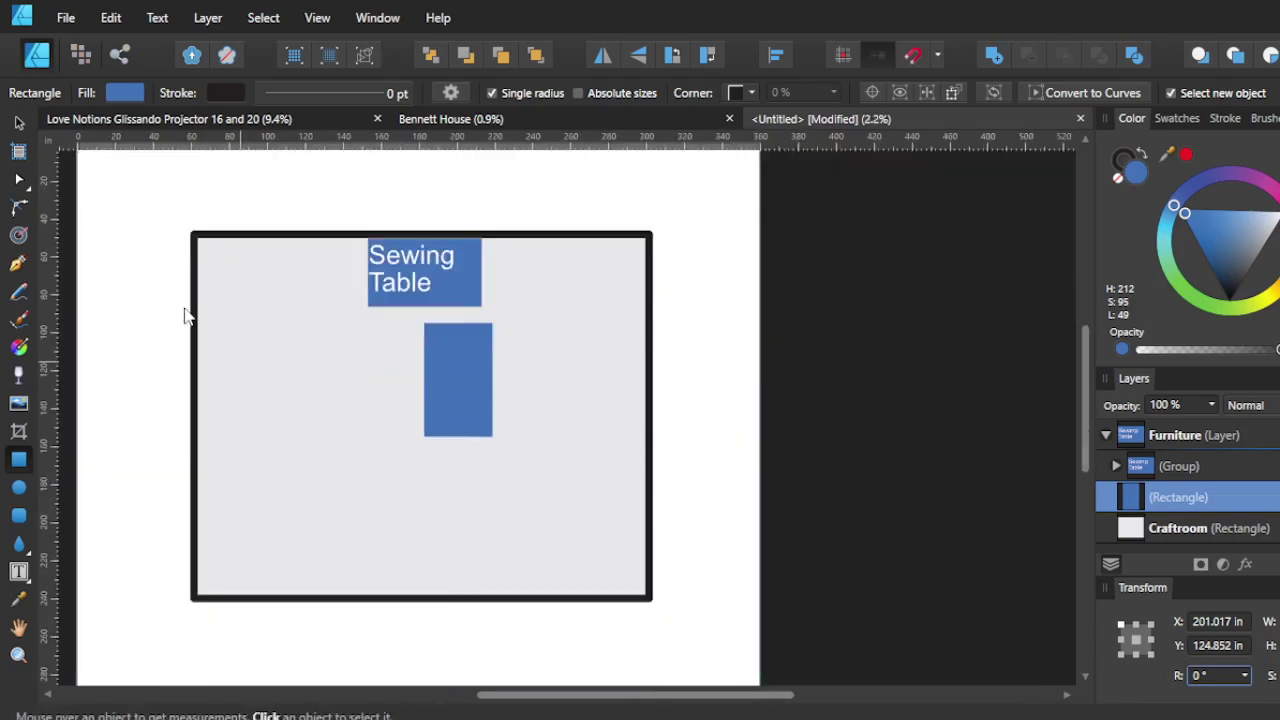
click(17, 126)
drag(478, 388, 440, 534)
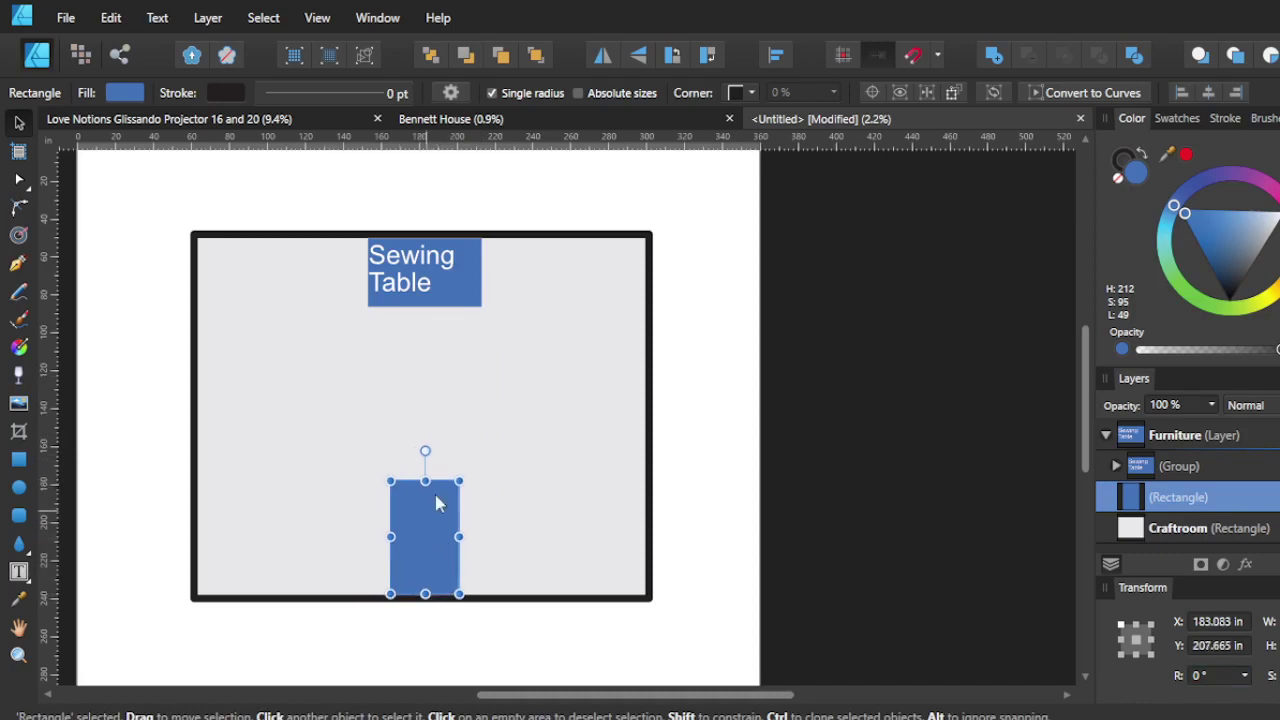
click(18, 571)
drag(395, 375, 517, 435)
text(Cutting )
text(Table)
click(18, 122)
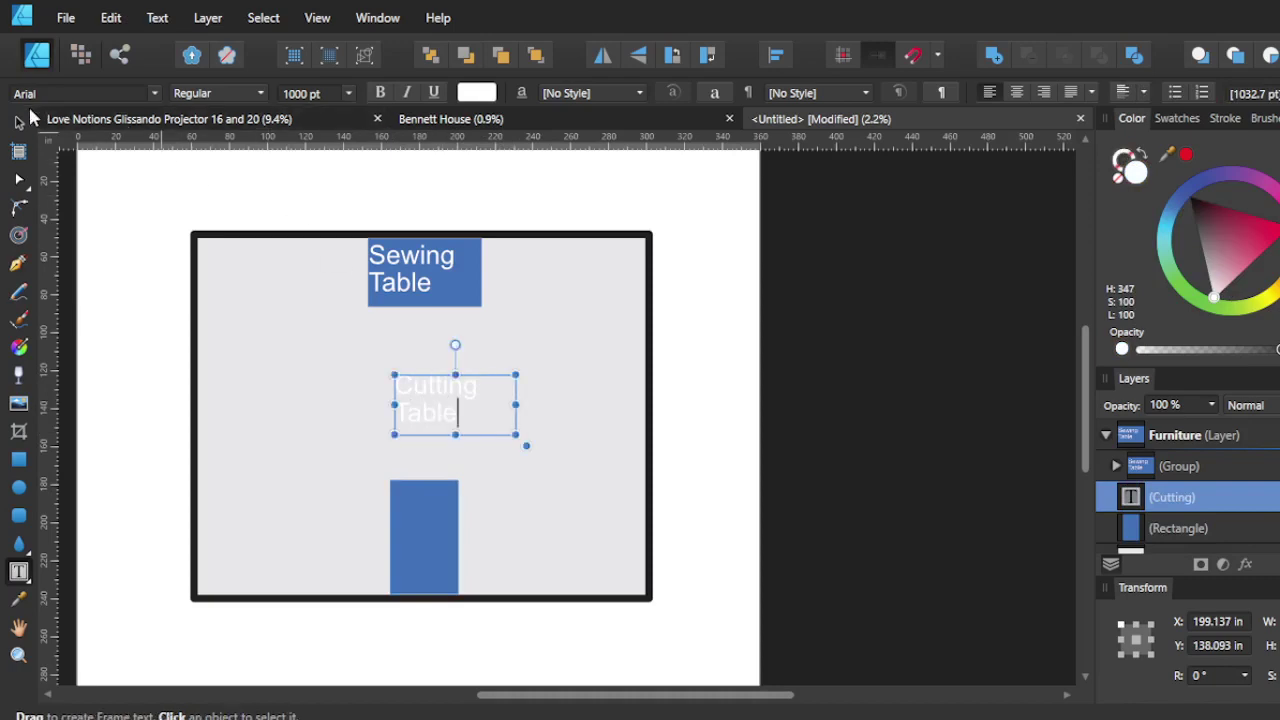
drag(447, 447, 447, 569)
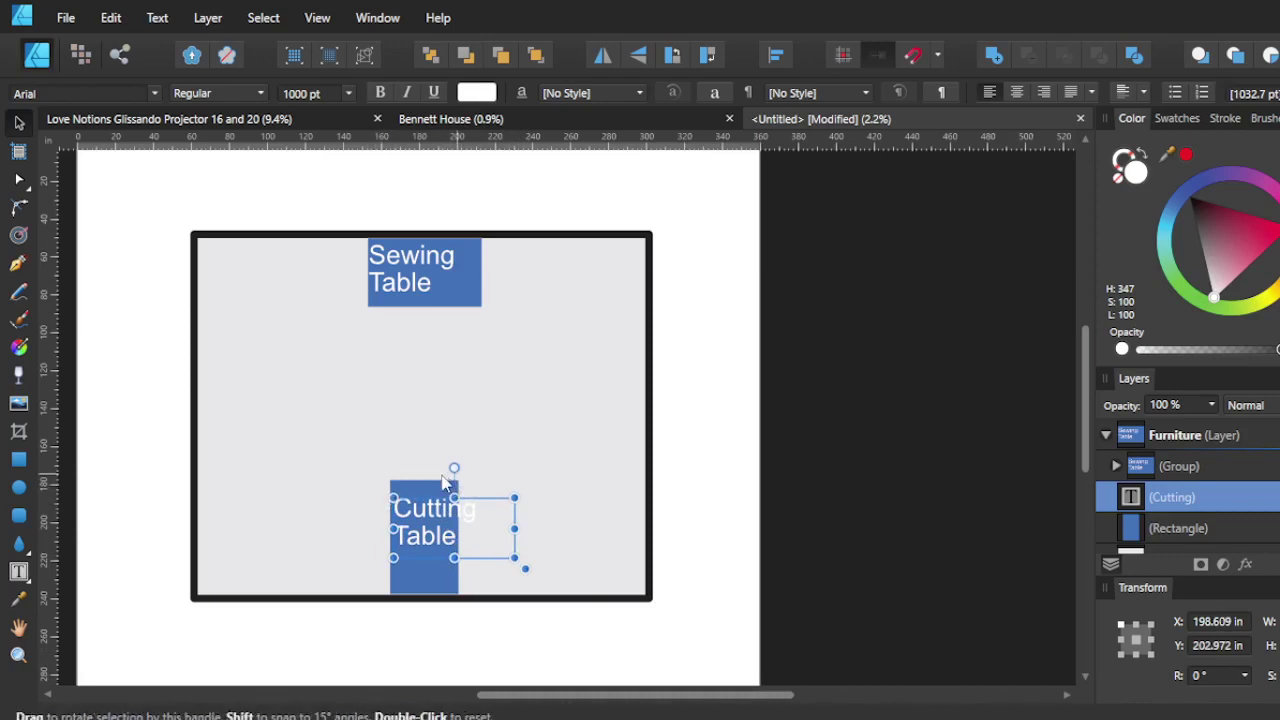
Rotate the Cutting Table label 90°, then group it with its rectangle and nudge into place
click(1215, 676)
text(90)
key(Return)
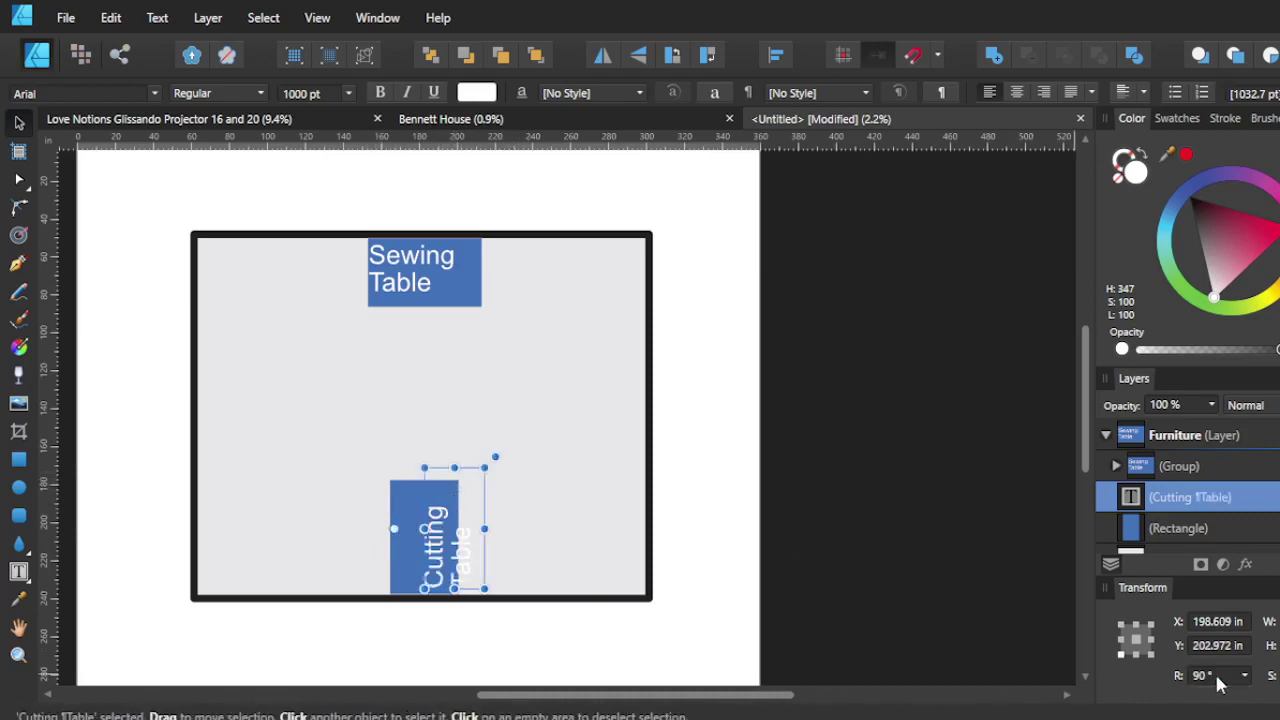
drag(415, 562, 413, 561)
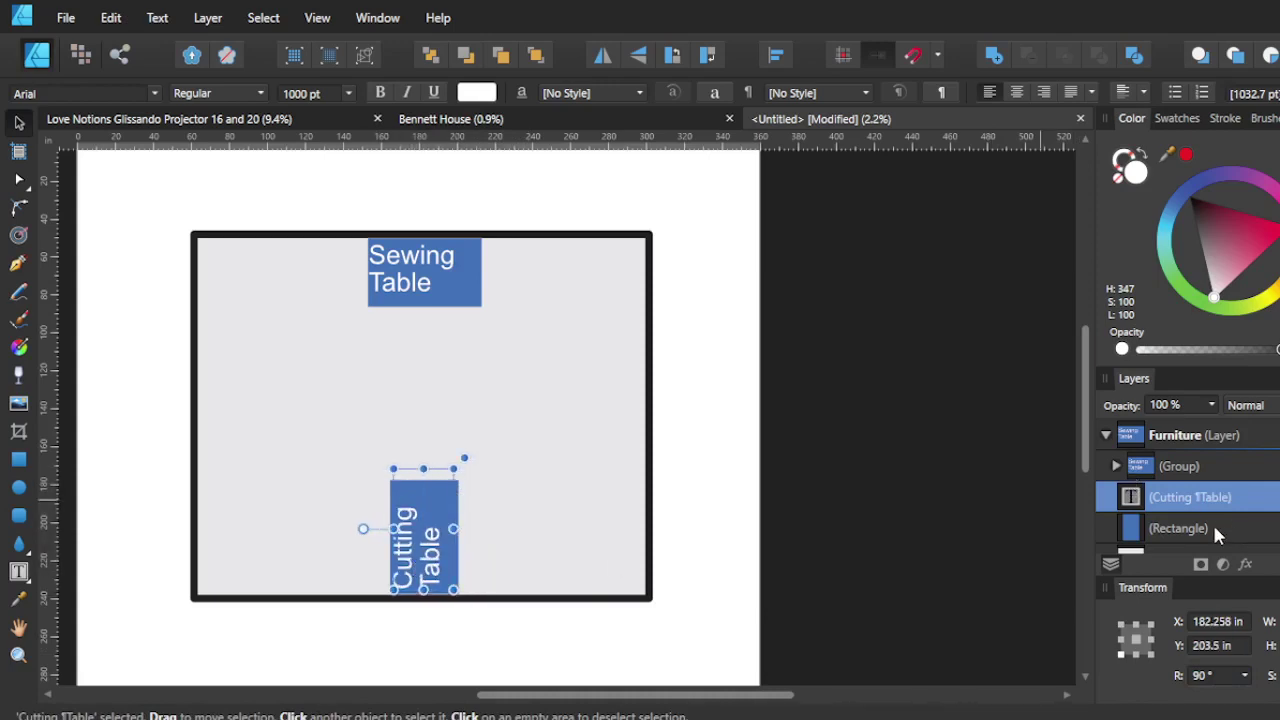
shift+click(1178, 528)
key(ctrl+g)
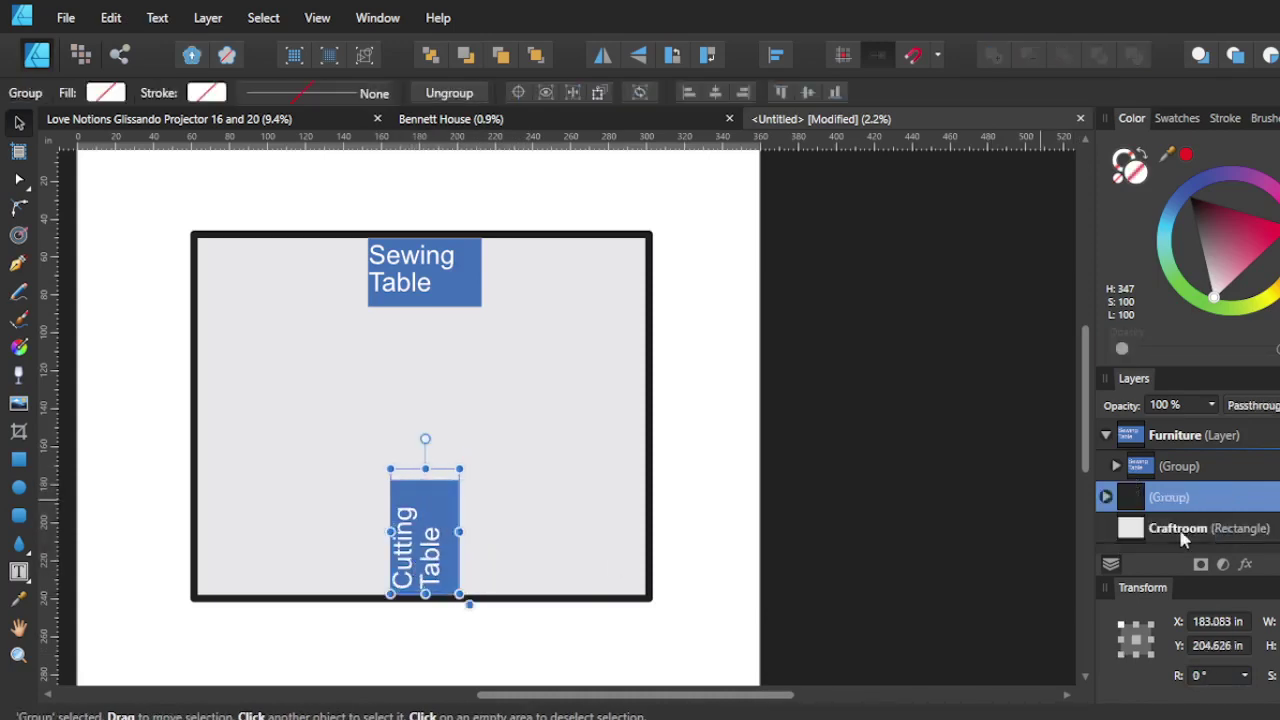
mouse_move(428, 512)
mouse_down()
mouse_move(455, 480)
mouse_move(418, 488)
mouse_move(432, 511)
mouse_up()
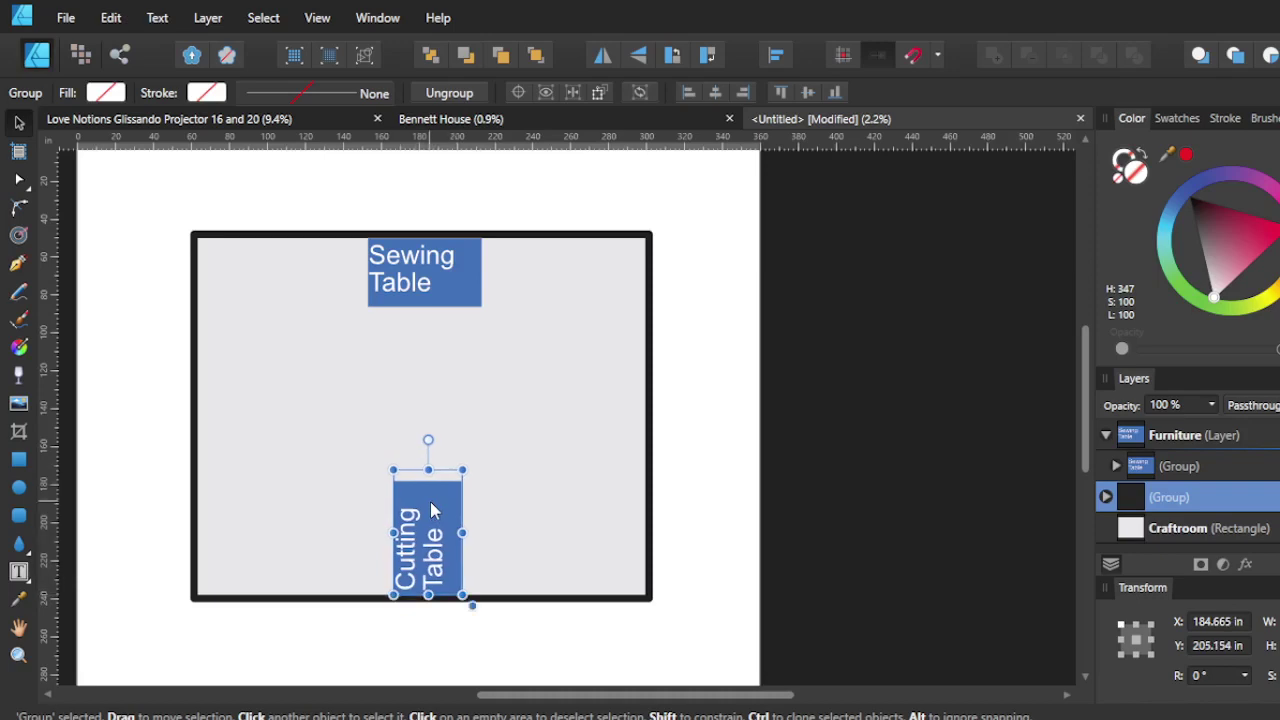
scroll(150, 372, left, 3)
Draw a small thin rectangle and move it onto the room's top wall near the left corner
click(19, 460)
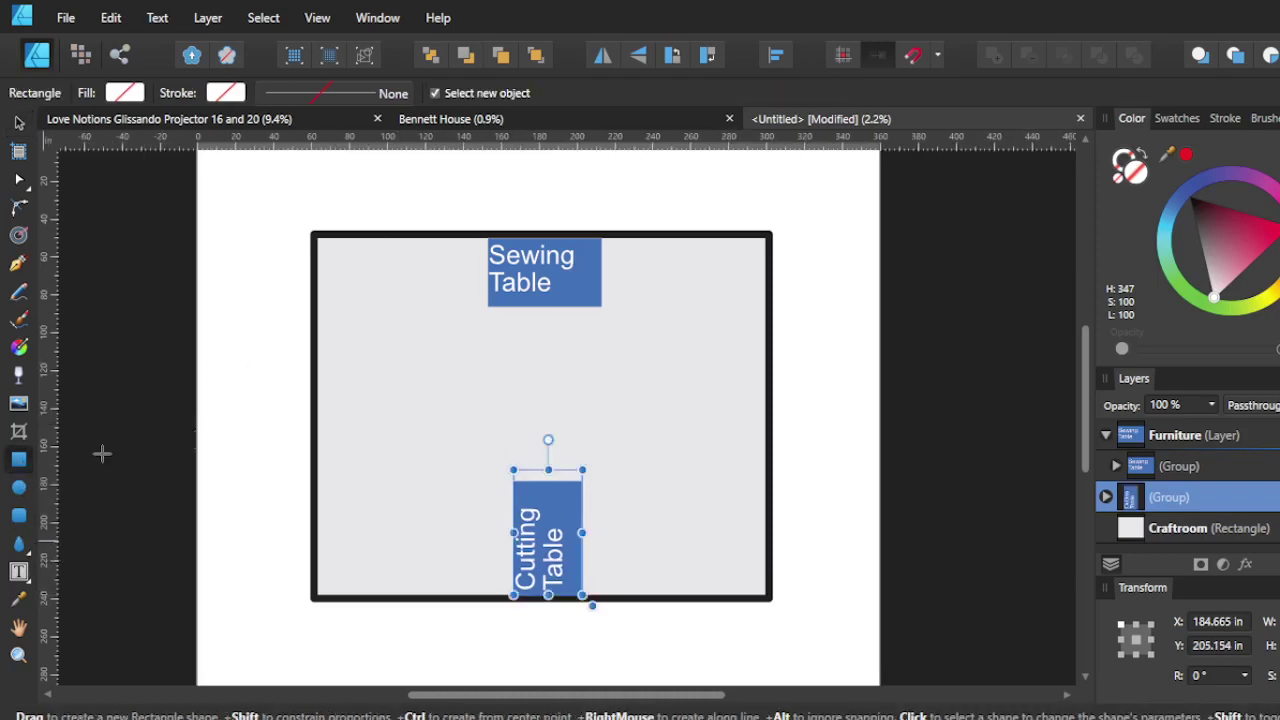
drag(352, 239, 446, 262)
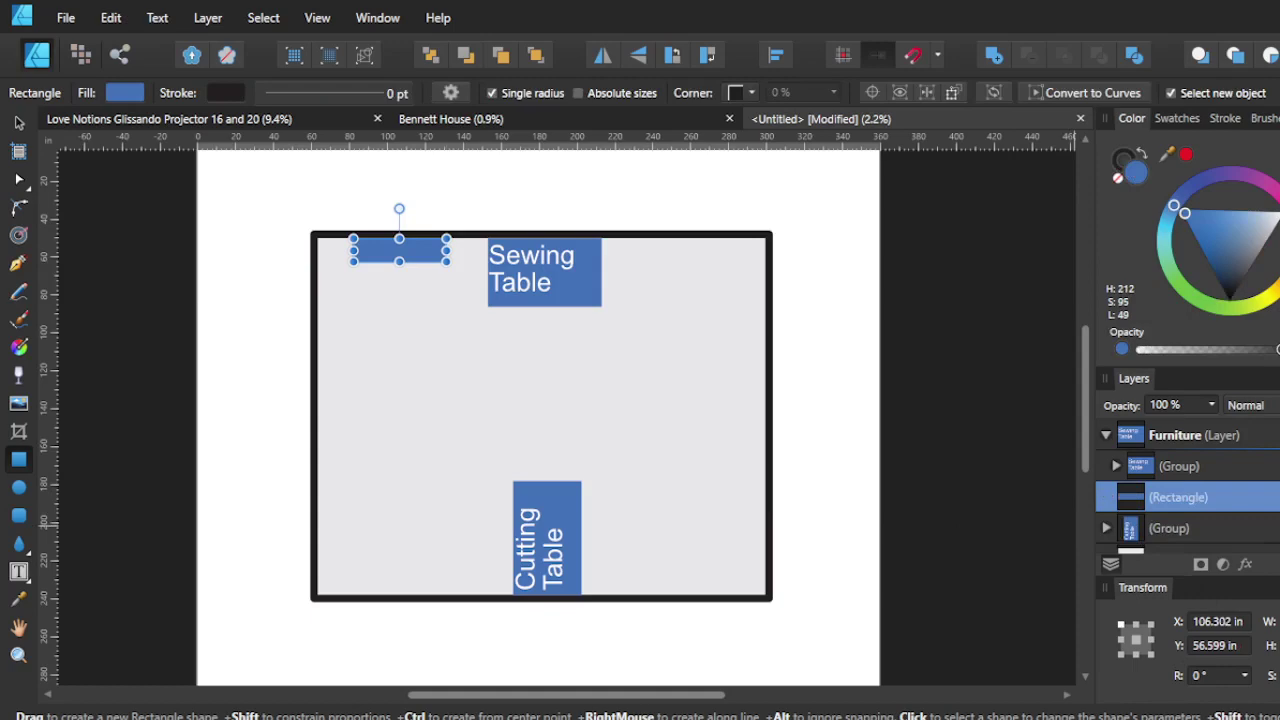
key(Return)
key(Return)
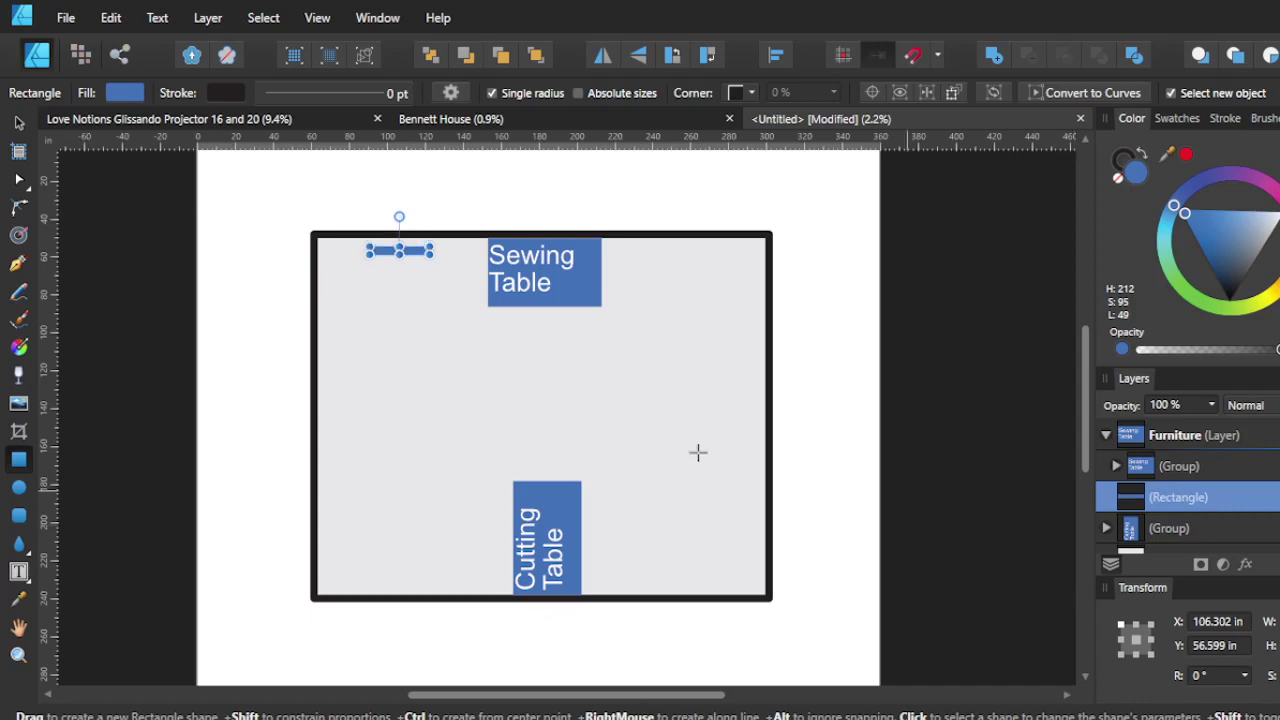
click(18, 122)
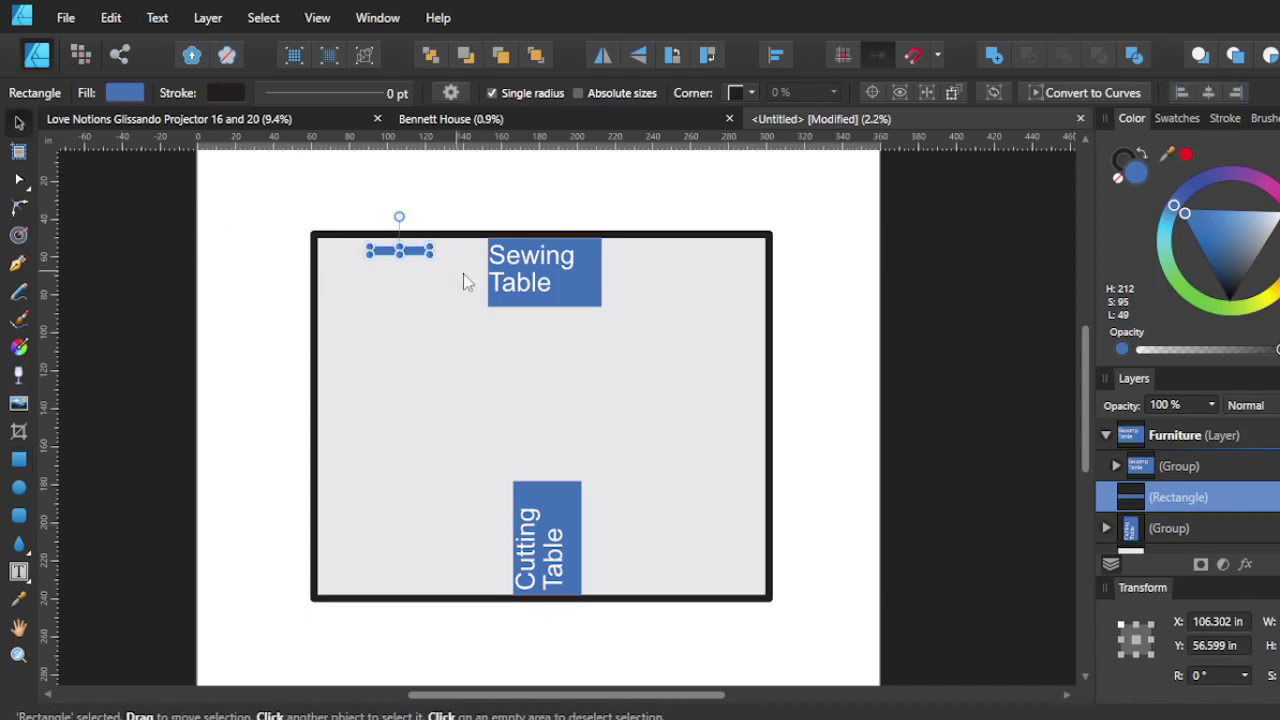
drag(417, 259, 409, 241)
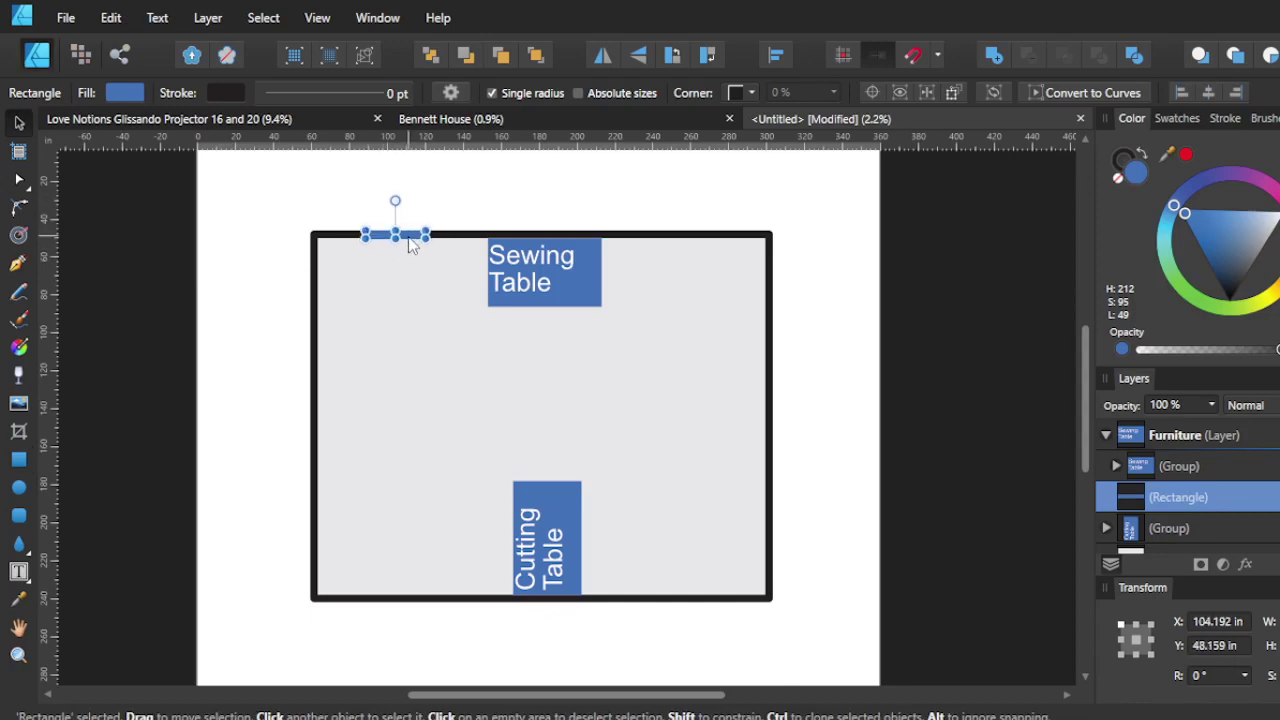
Draw a 64 × 64 circle just left of the room
click(104, 389)
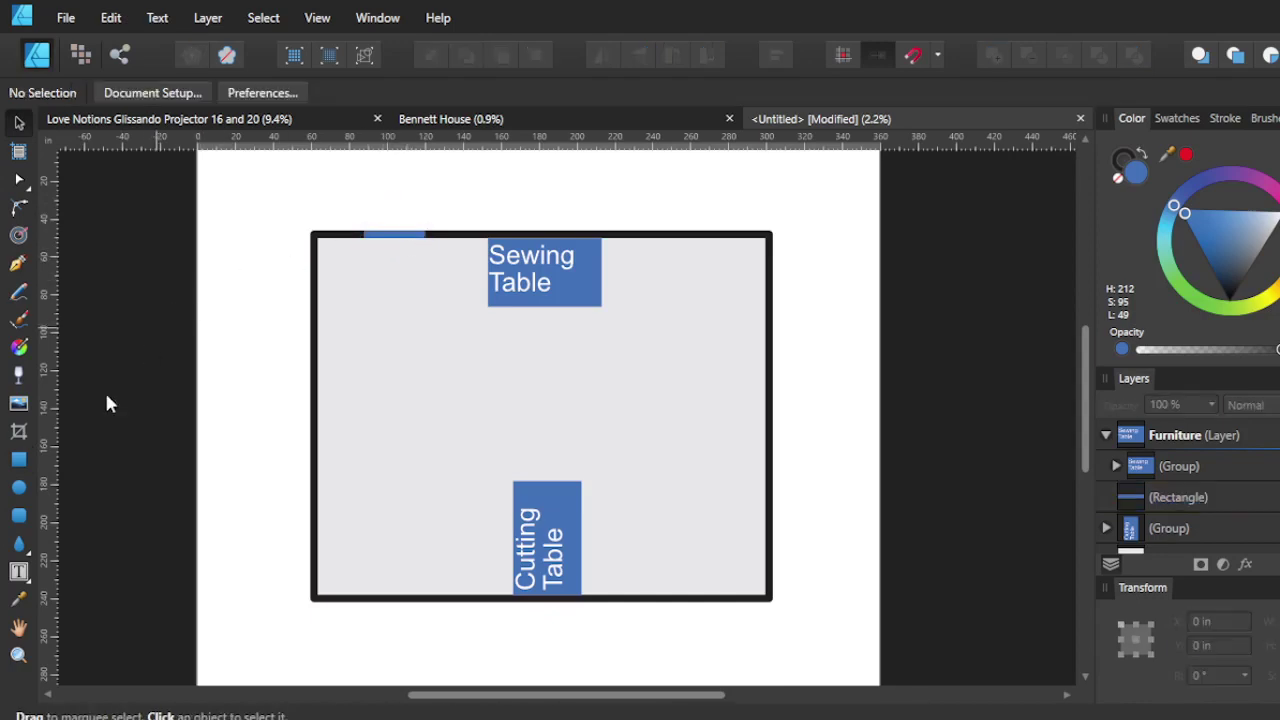
click(18, 487)
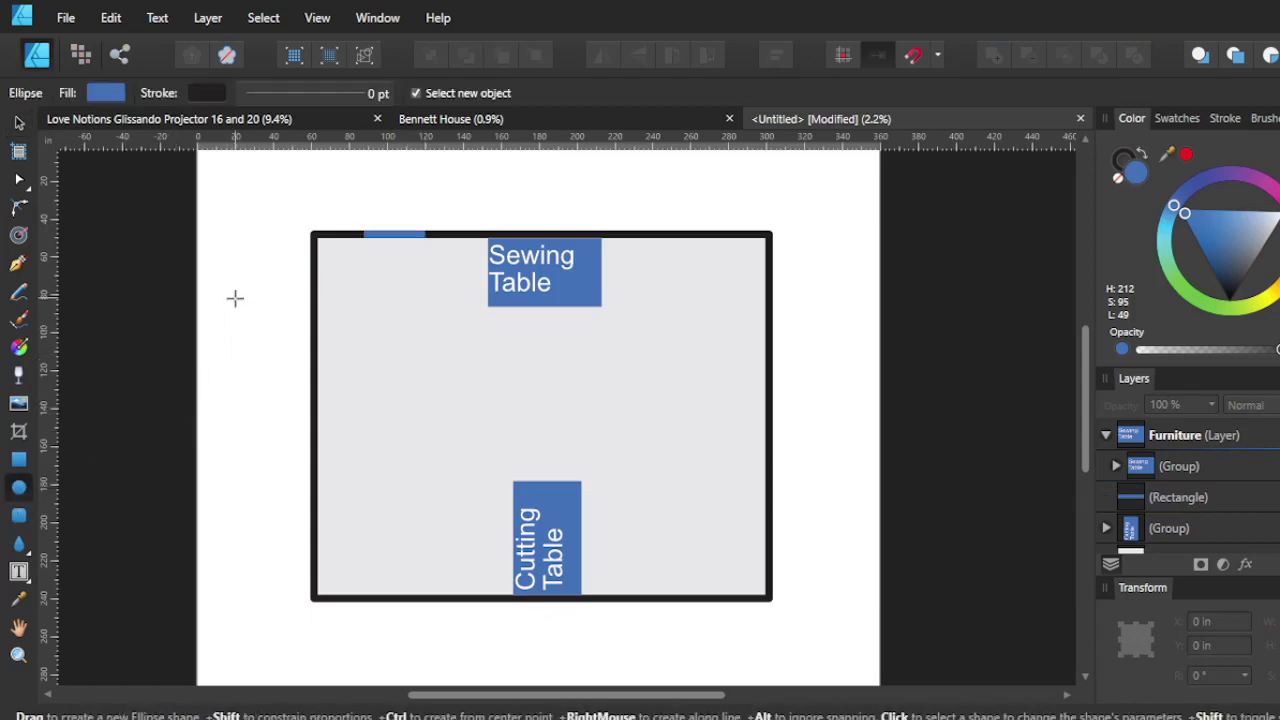
drag(234, 297, 296, 347)
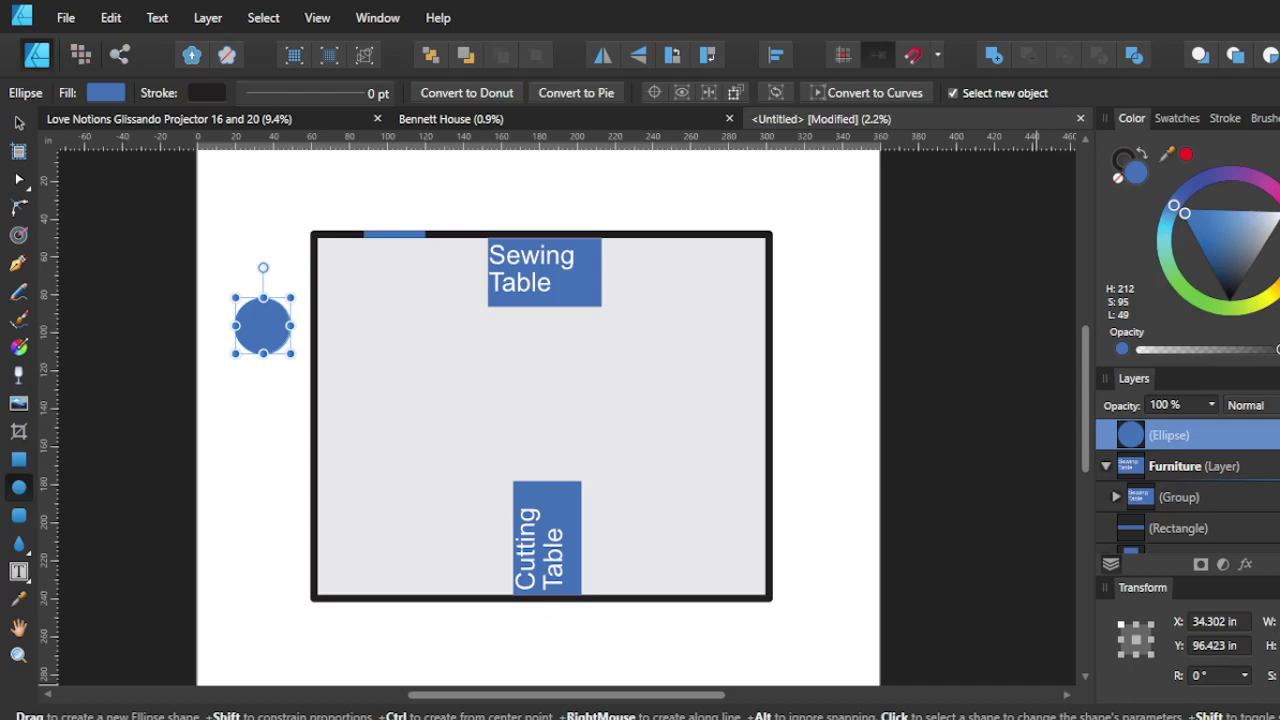
text(64)
key(Tab)
text(64)
key(Tab)
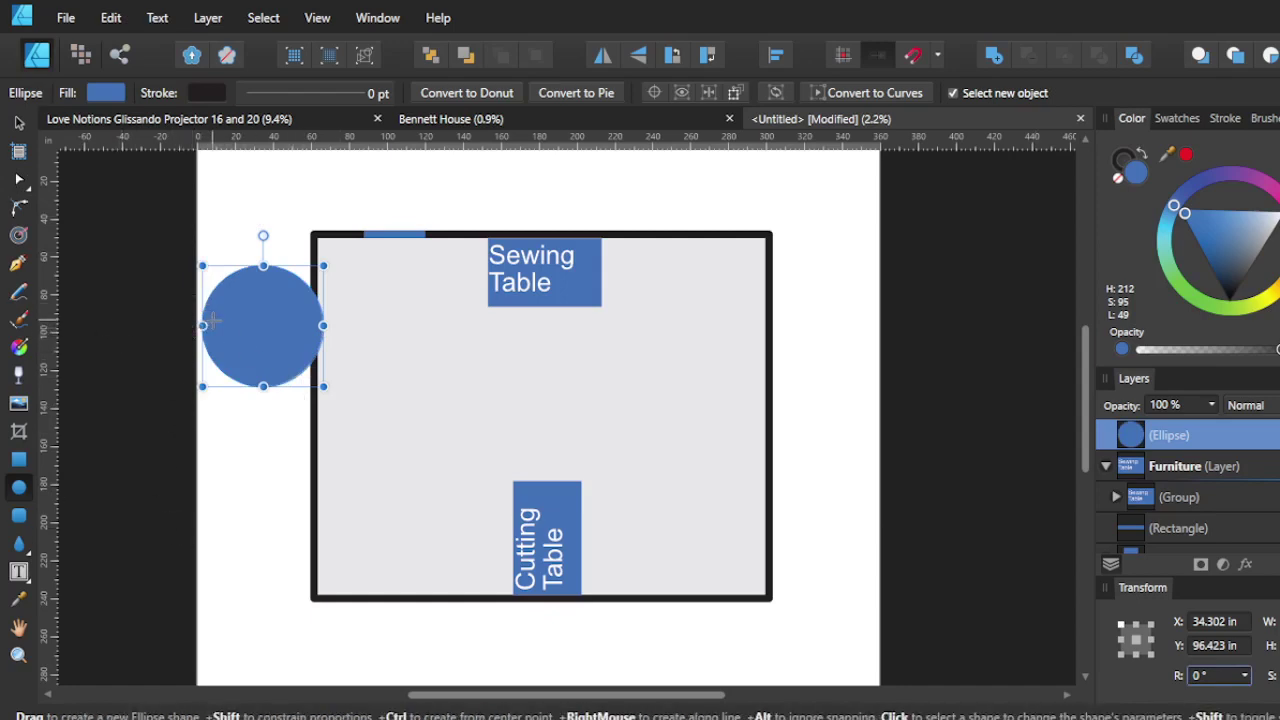
Convert the circle to curves, break it at its top and bottom nodes, and delete the left half
click(882, 94)
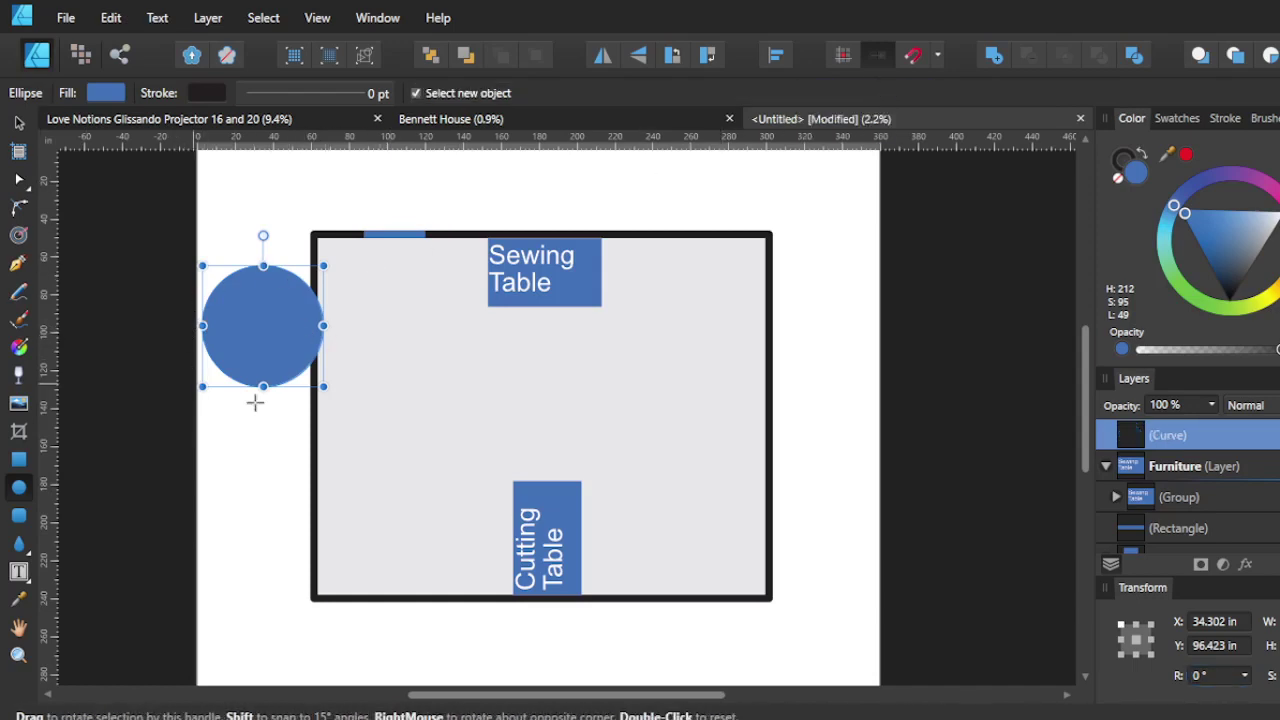
click(19, 179)
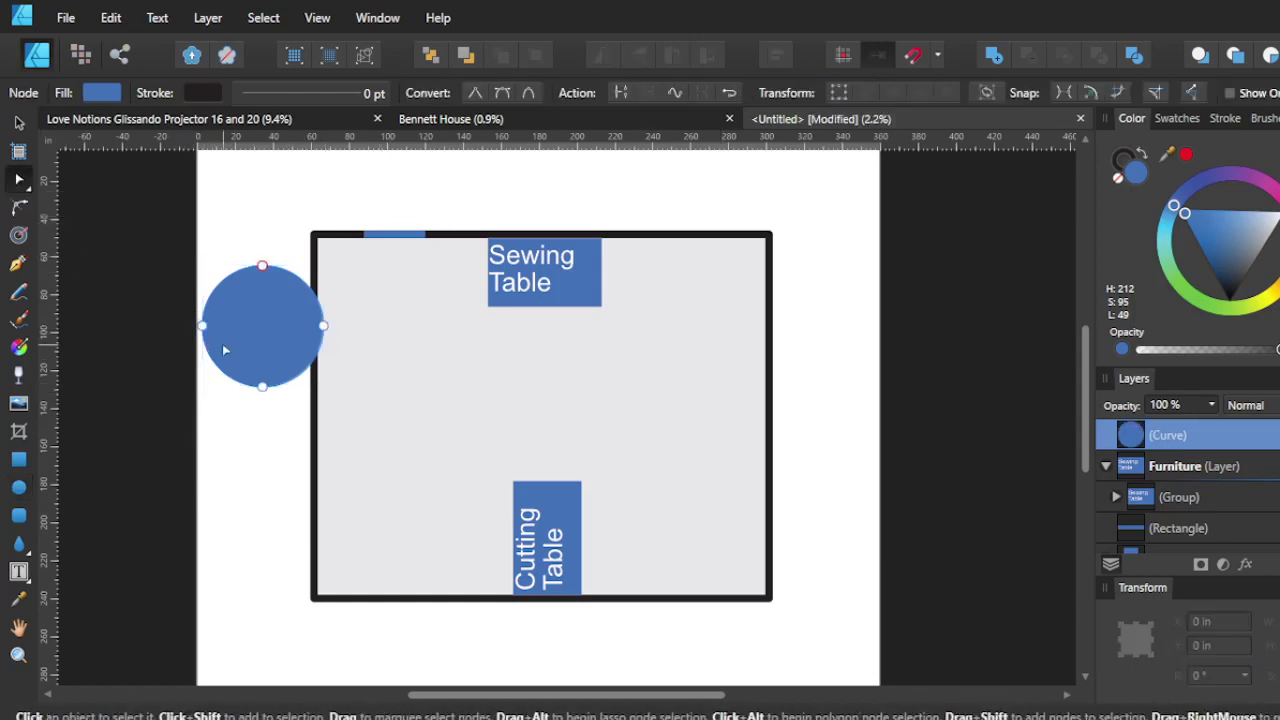
click(202, 327)
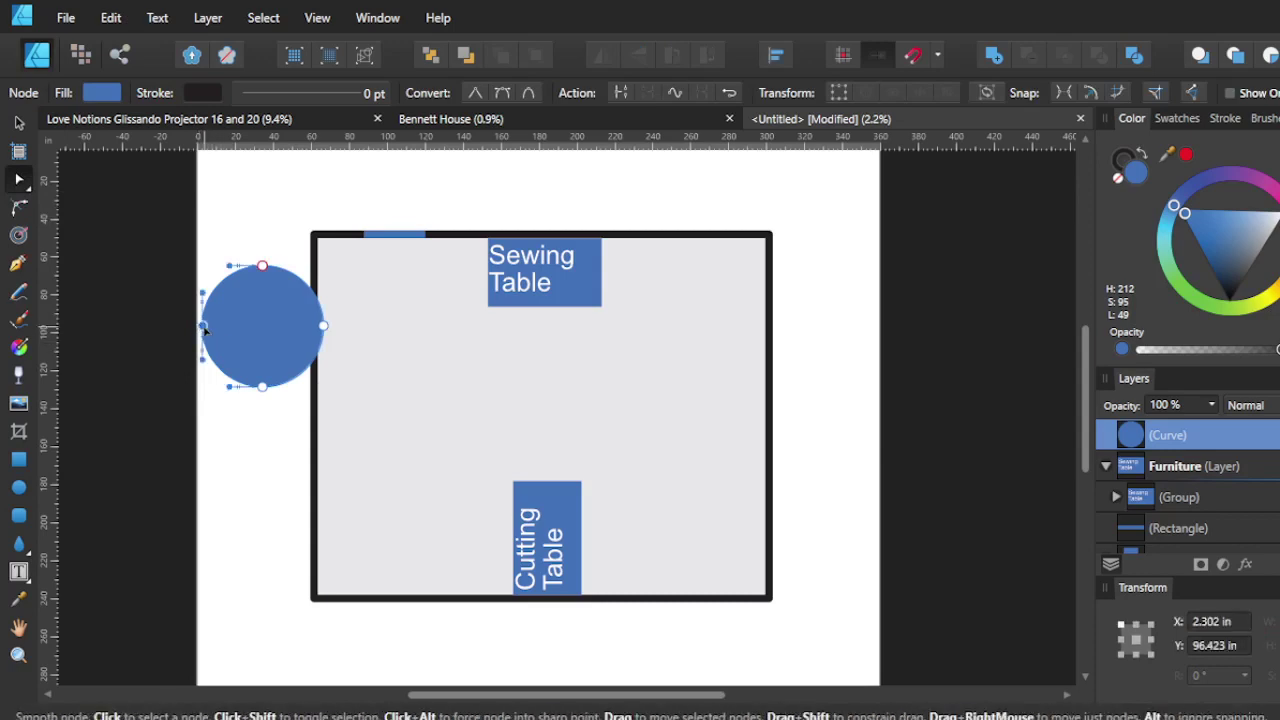
right_click(205, 331)
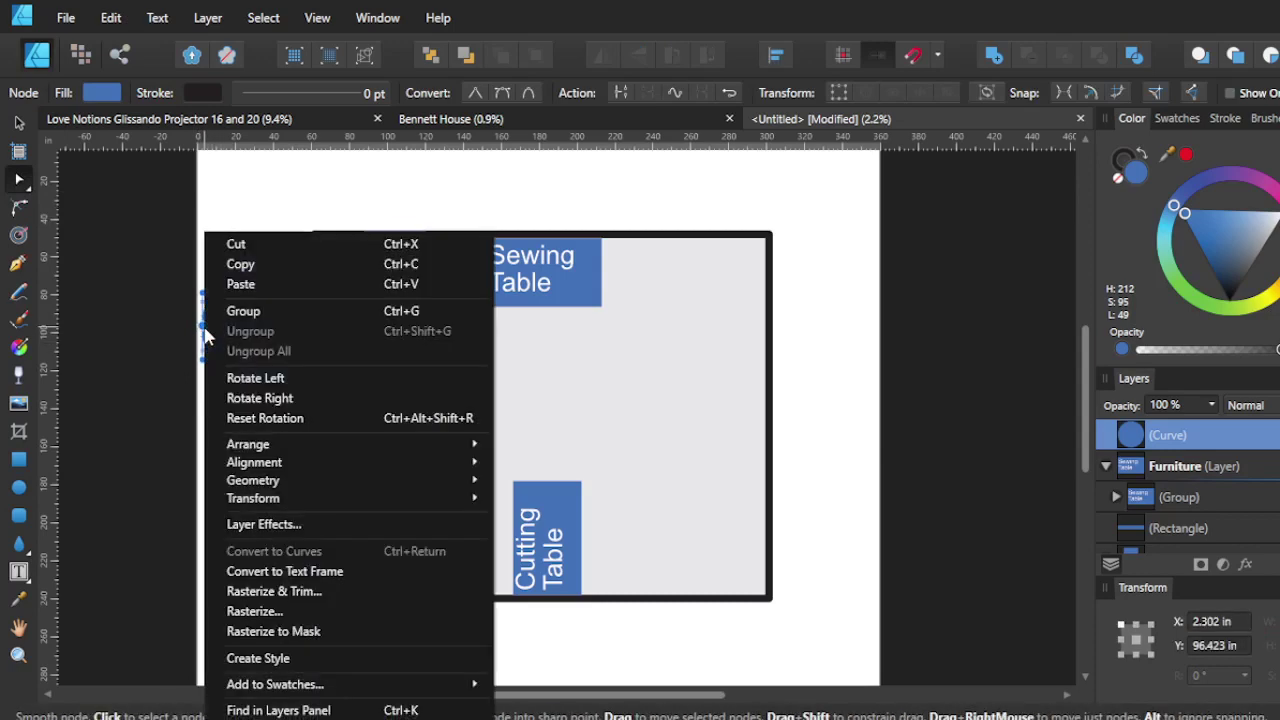
click(250, 180)
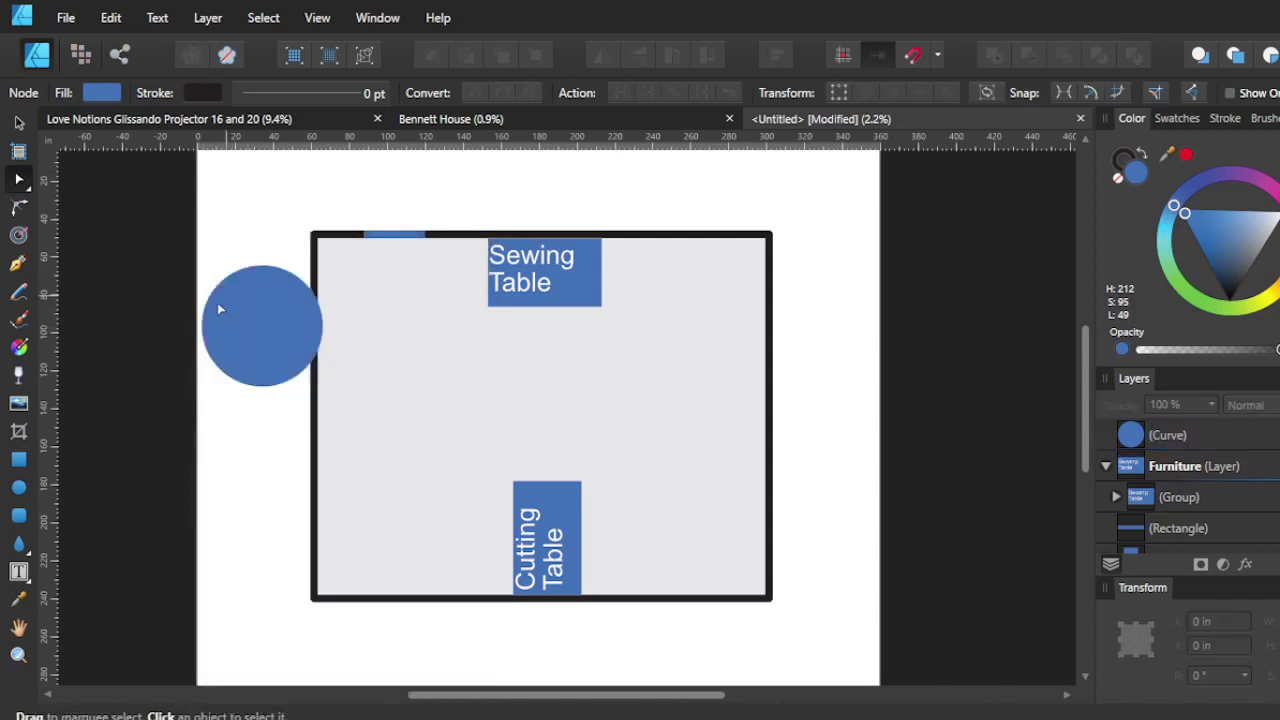
key(Delete)
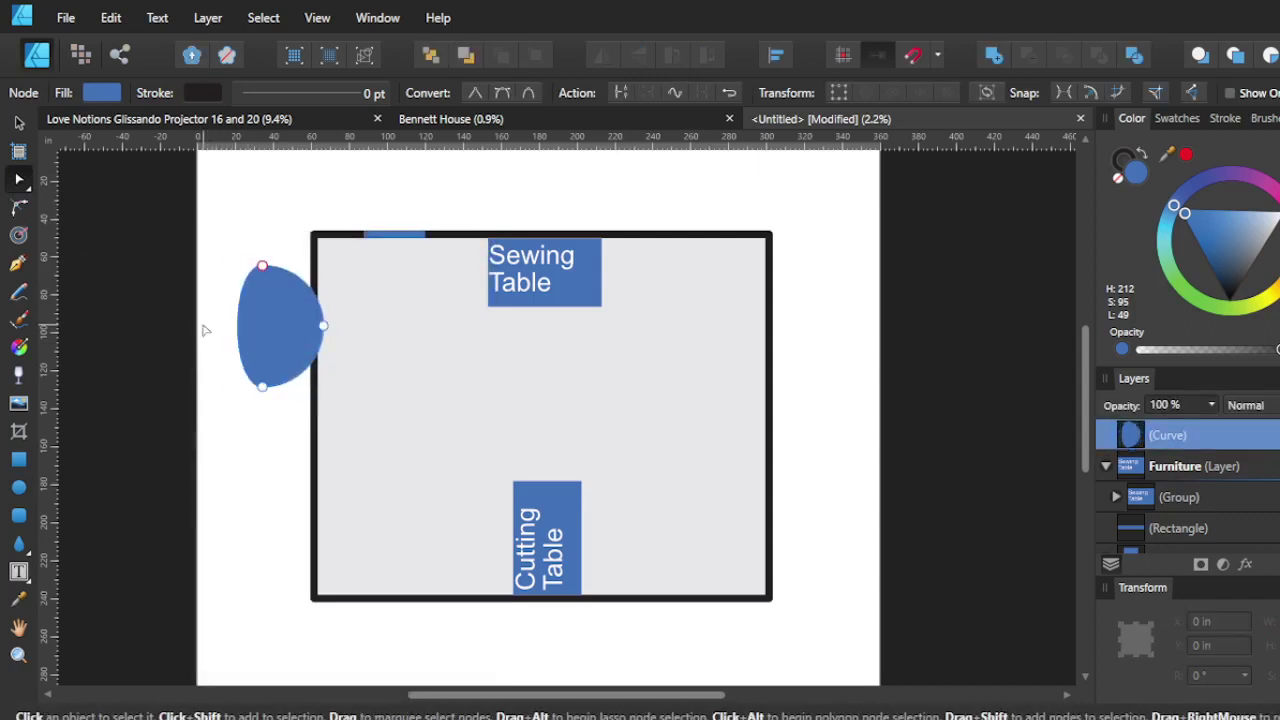
key(ctrl+z)
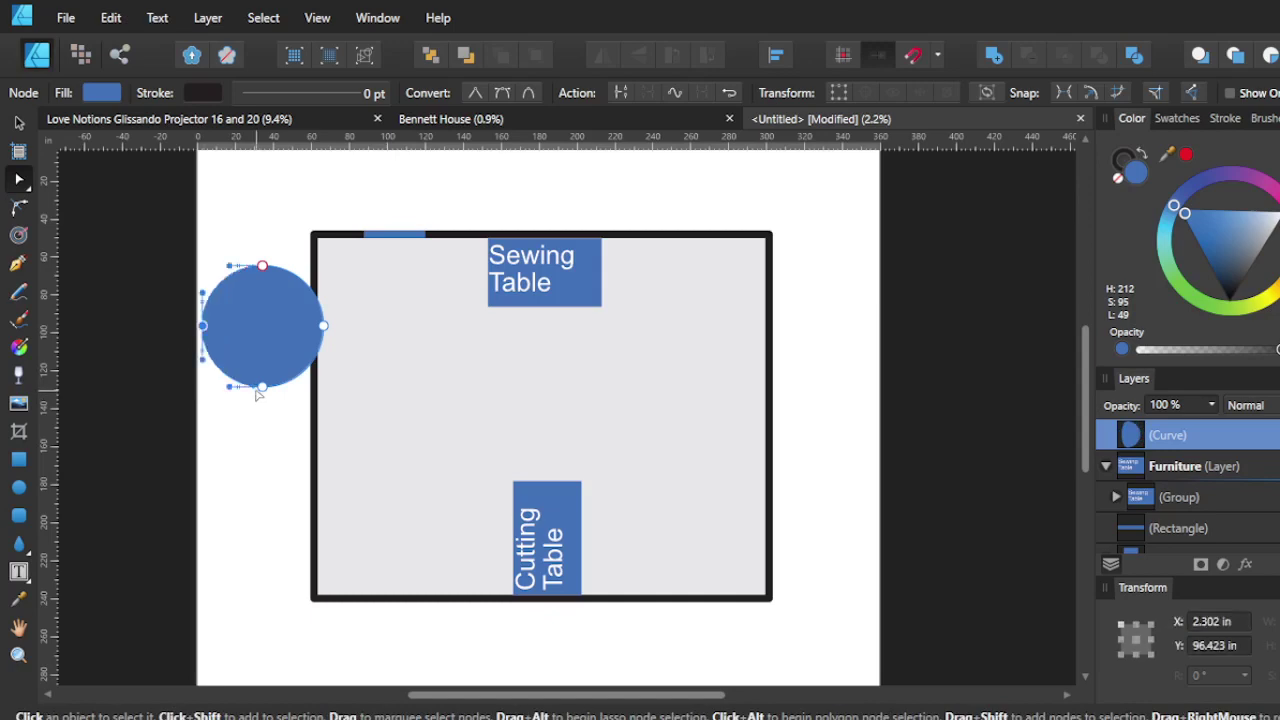
click(621, 92)
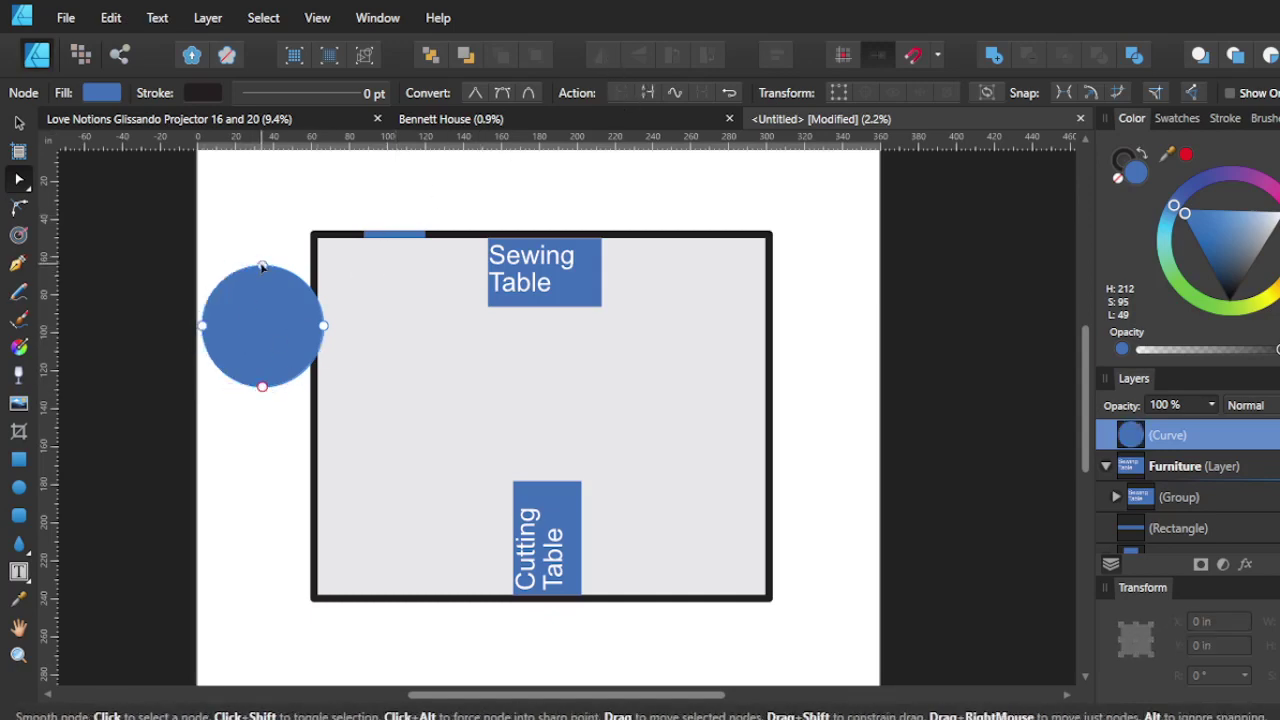
click(262, 267)
click(621, 92)
click(215, 338)
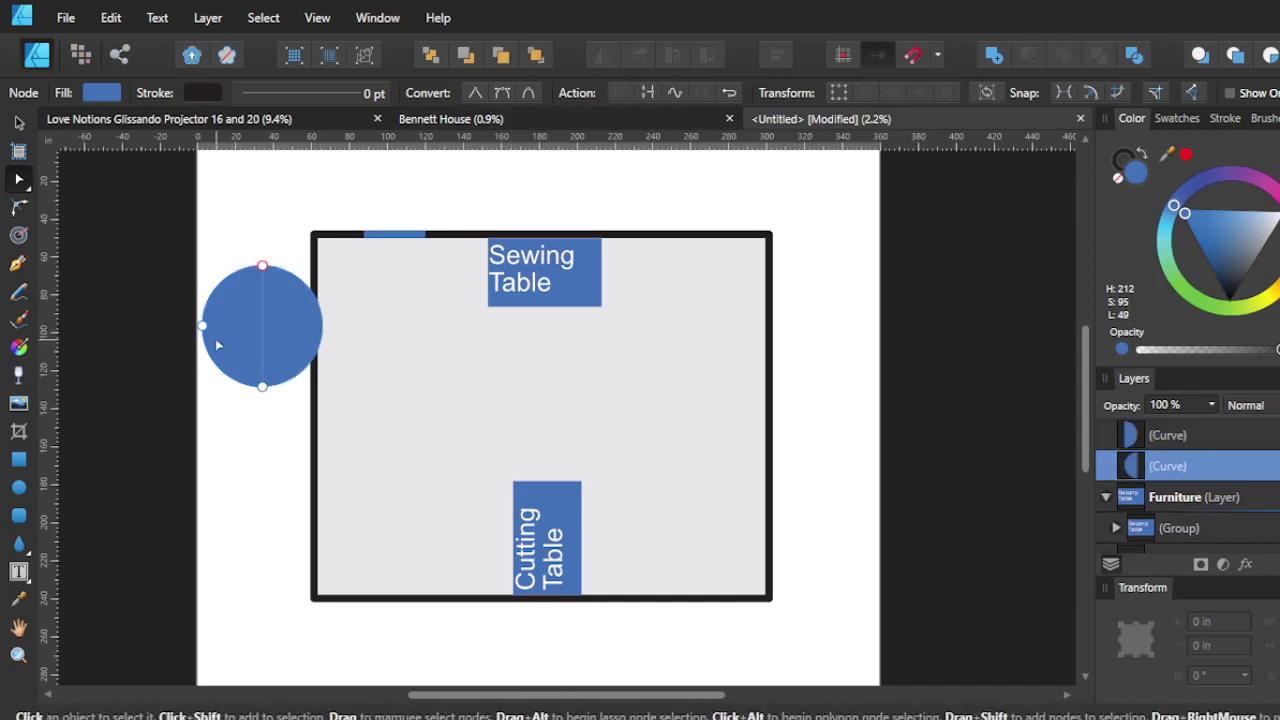
key(Delete)
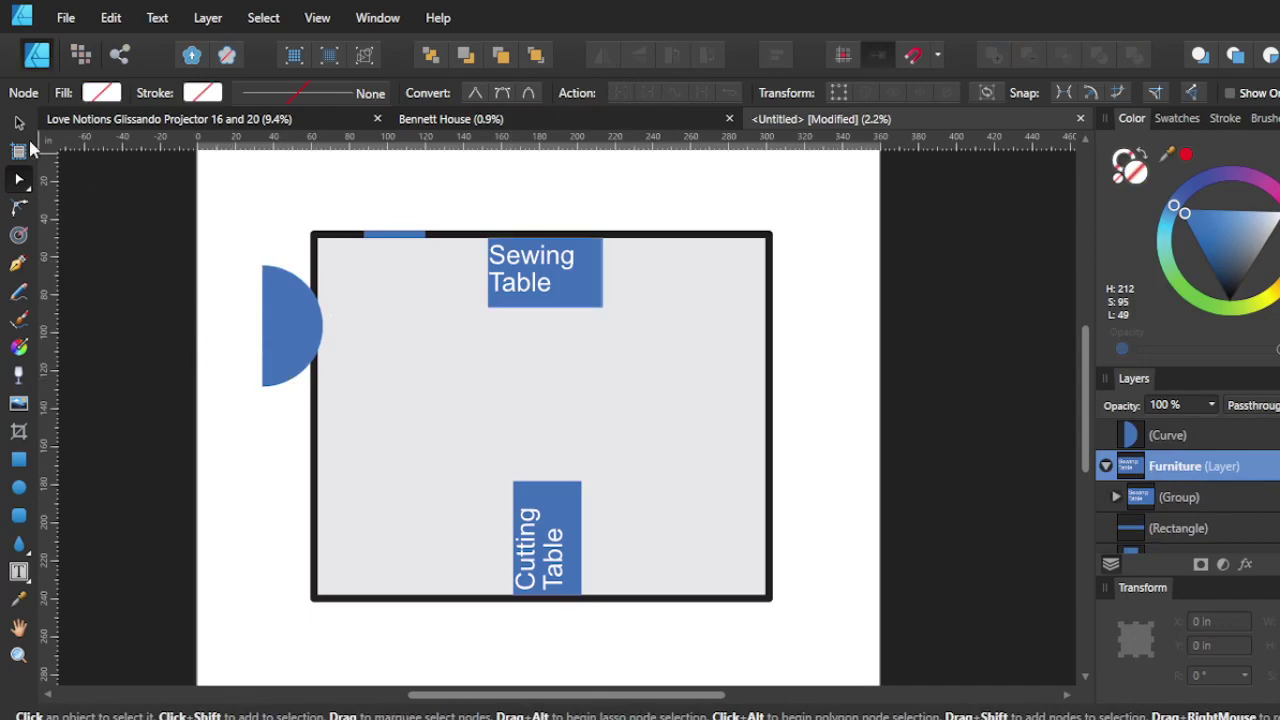
Lower the half-circle's opacity and rotate it to -90° so the flat side faces up
click(18, 121)
click(290, 310)
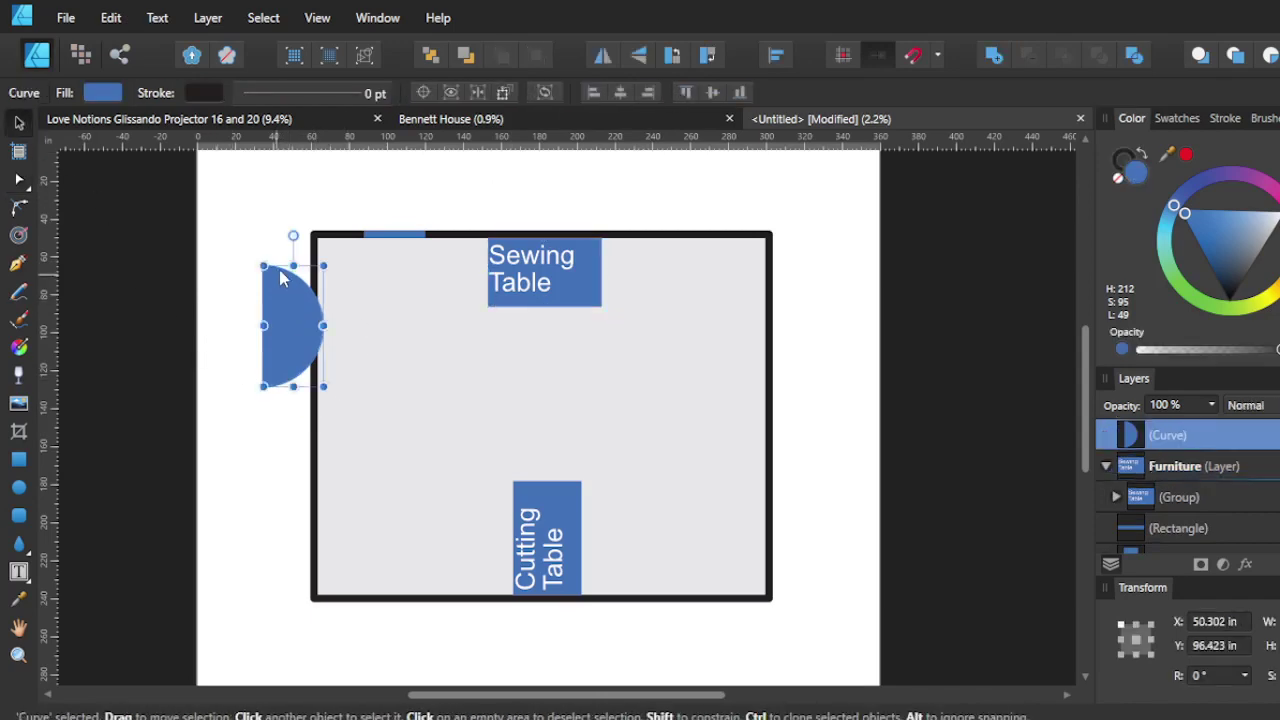
drag(1277, 349, 1203, 349)
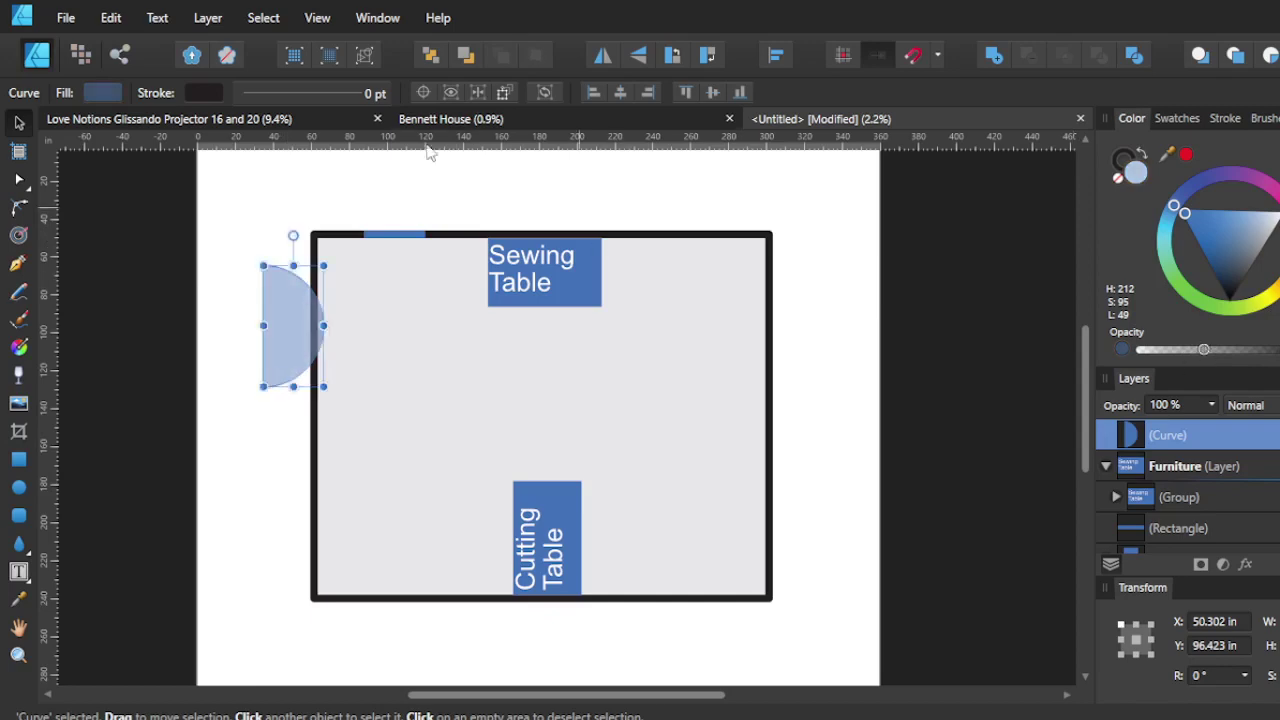
click(1207, 676)
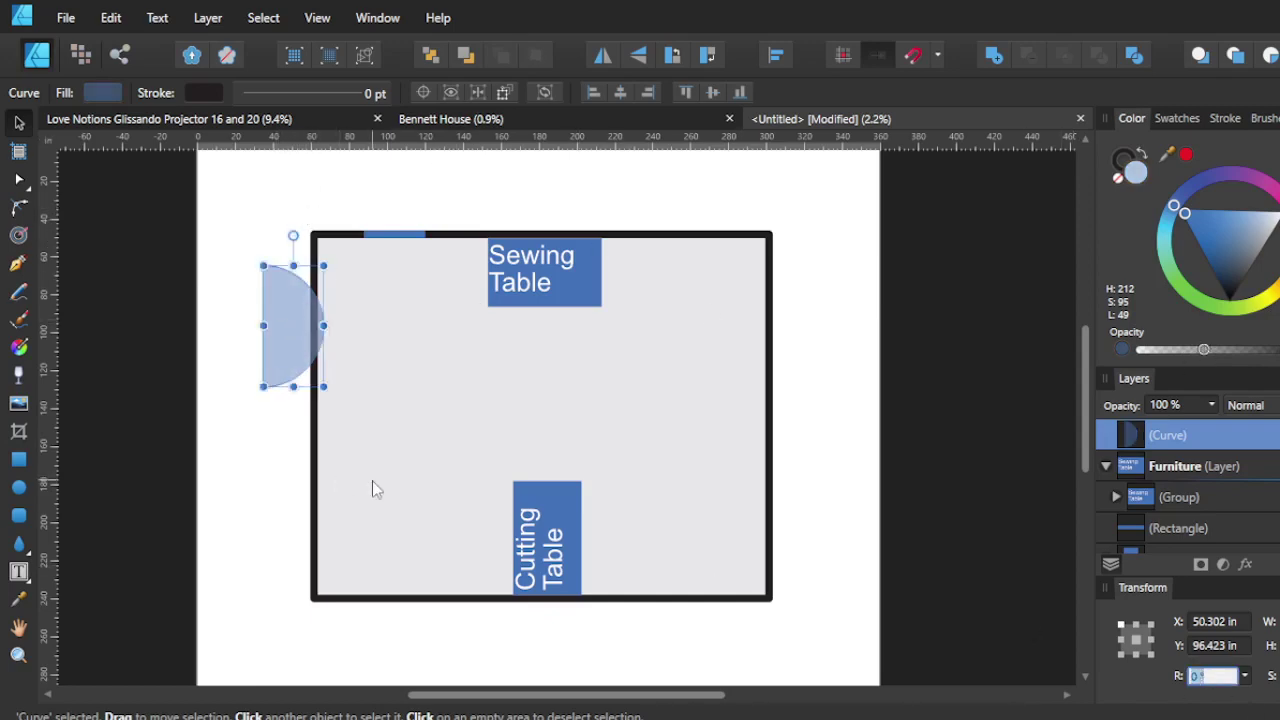
text(180)
key(Return)
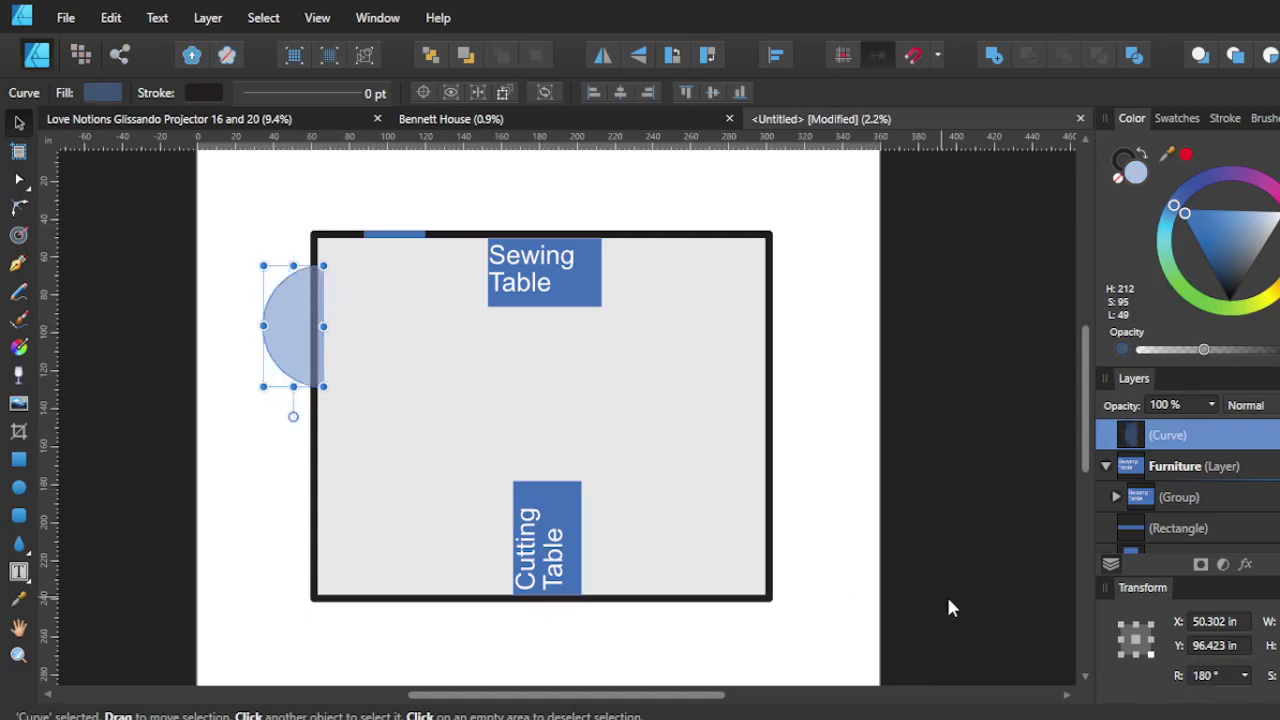
click(1213, 676)
text(90)
key(Return)
click(1216, 677)
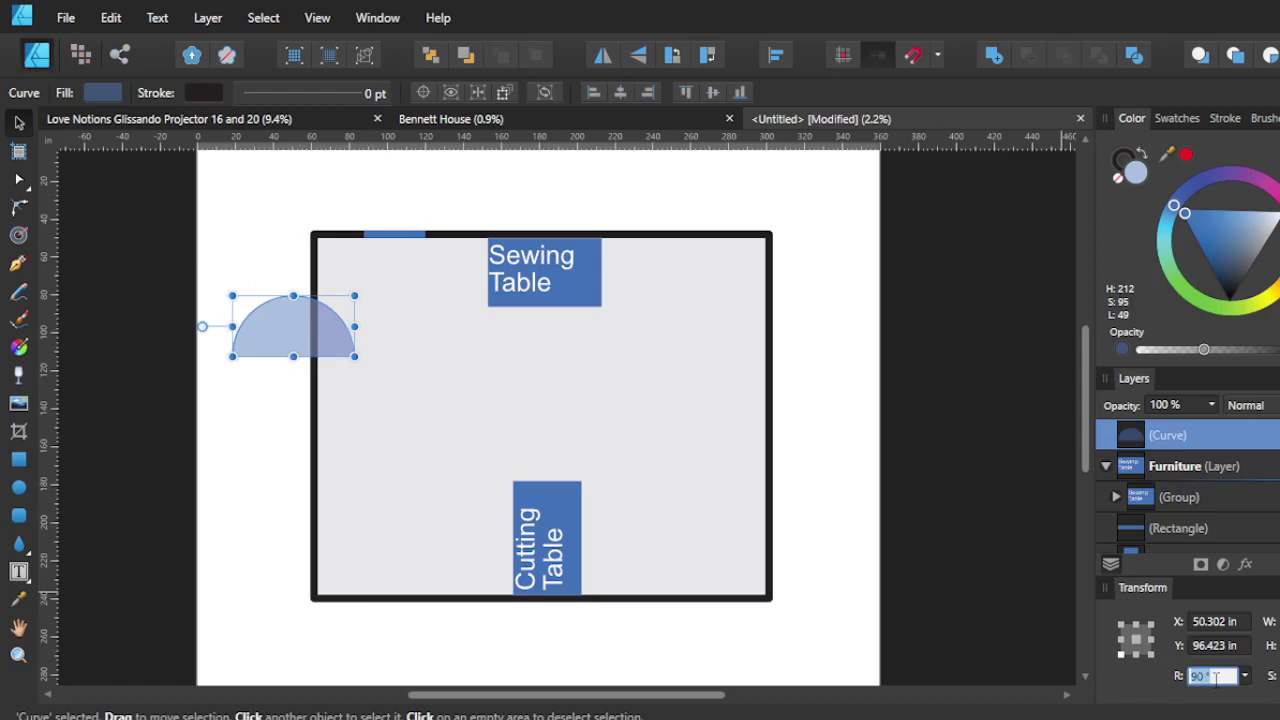
text(-90)
key(Return)
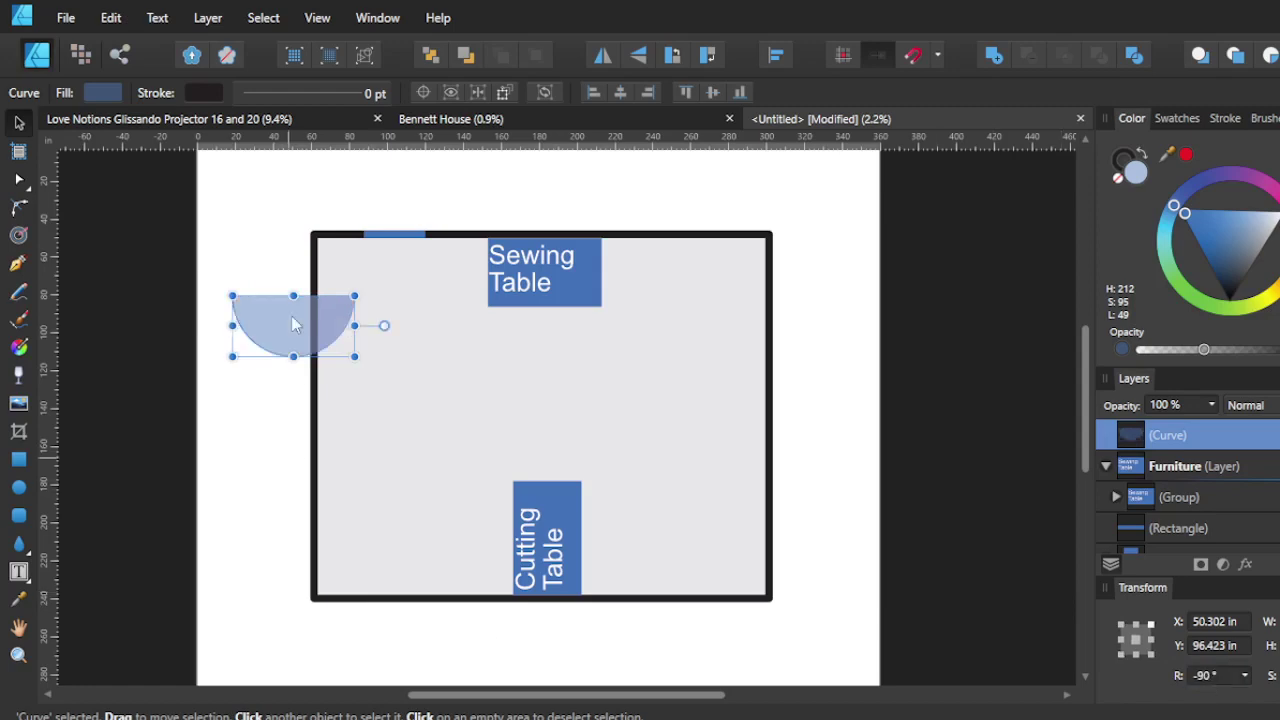
Position the half-circle directly under the blue door bar
drag(332, 320, 427, 277)
scroll(426, 272, up, 4)
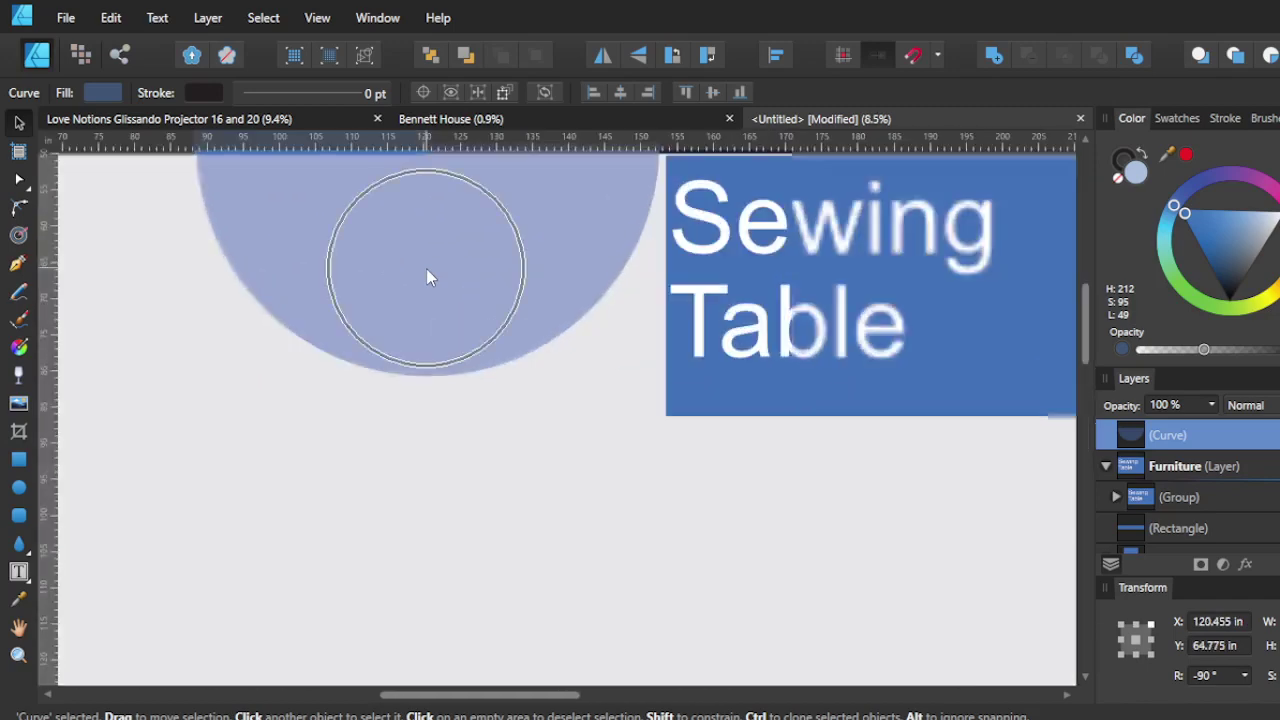
mouse_move(447, 394)
mouse_down()
mouse_move(446, 406)
mouse_move(443, 396)
mouse_up()
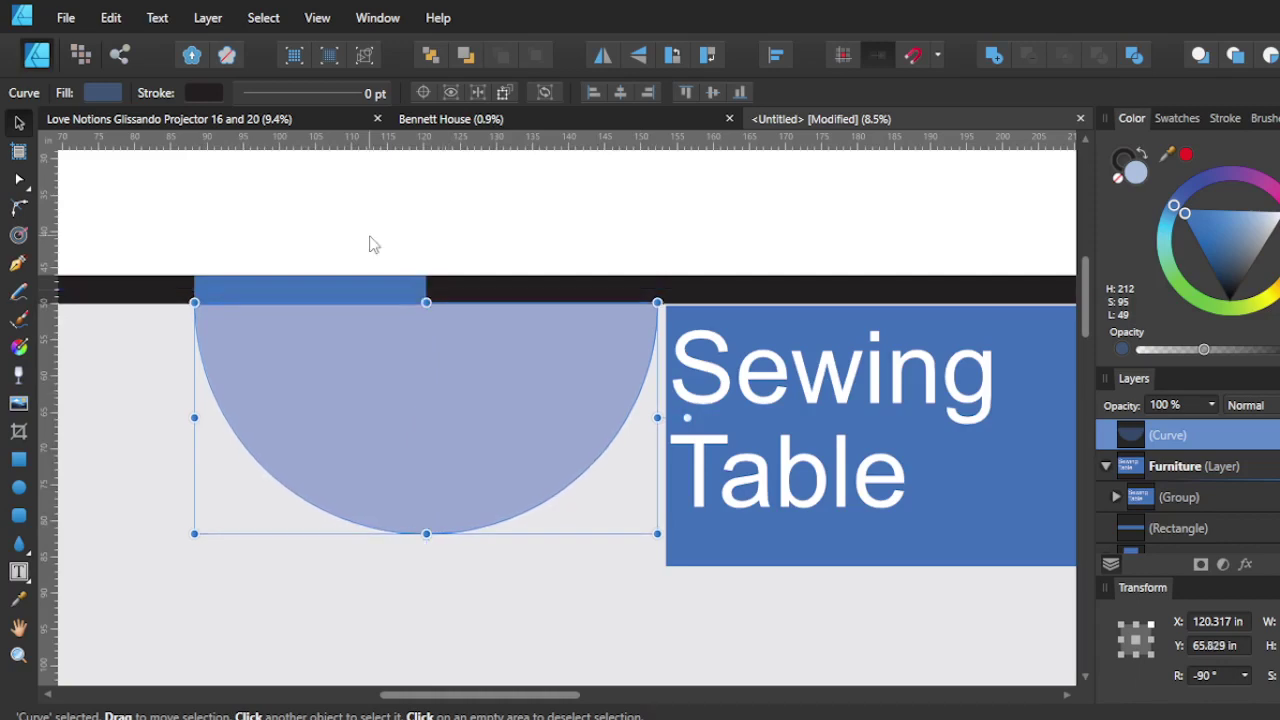
Group the half-circle with the blue door bar and move the group onto the top wall
shift+click(349, 300)
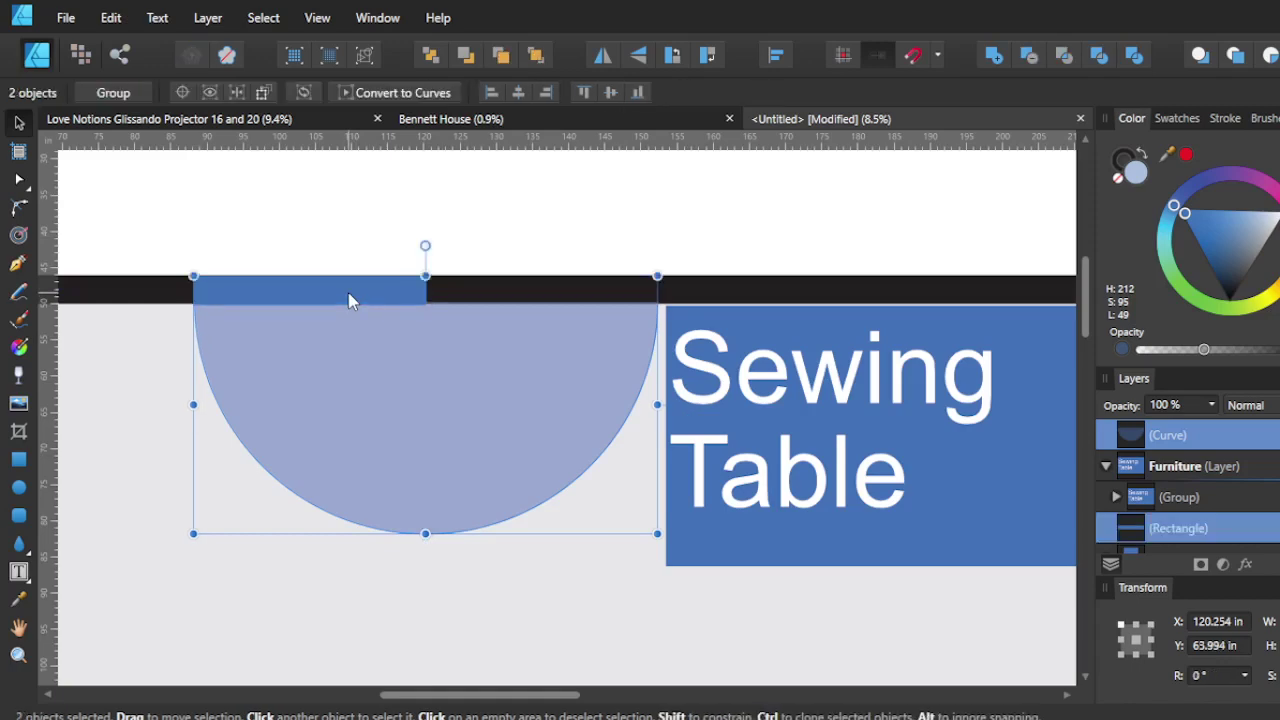
key(ctrl+g)
scroll(413, 394, down, 3)
mouse_move(411, 409)
mouse_down()
mouse_move(400, 417)
mouse_move(421, 398)
mouse_up()
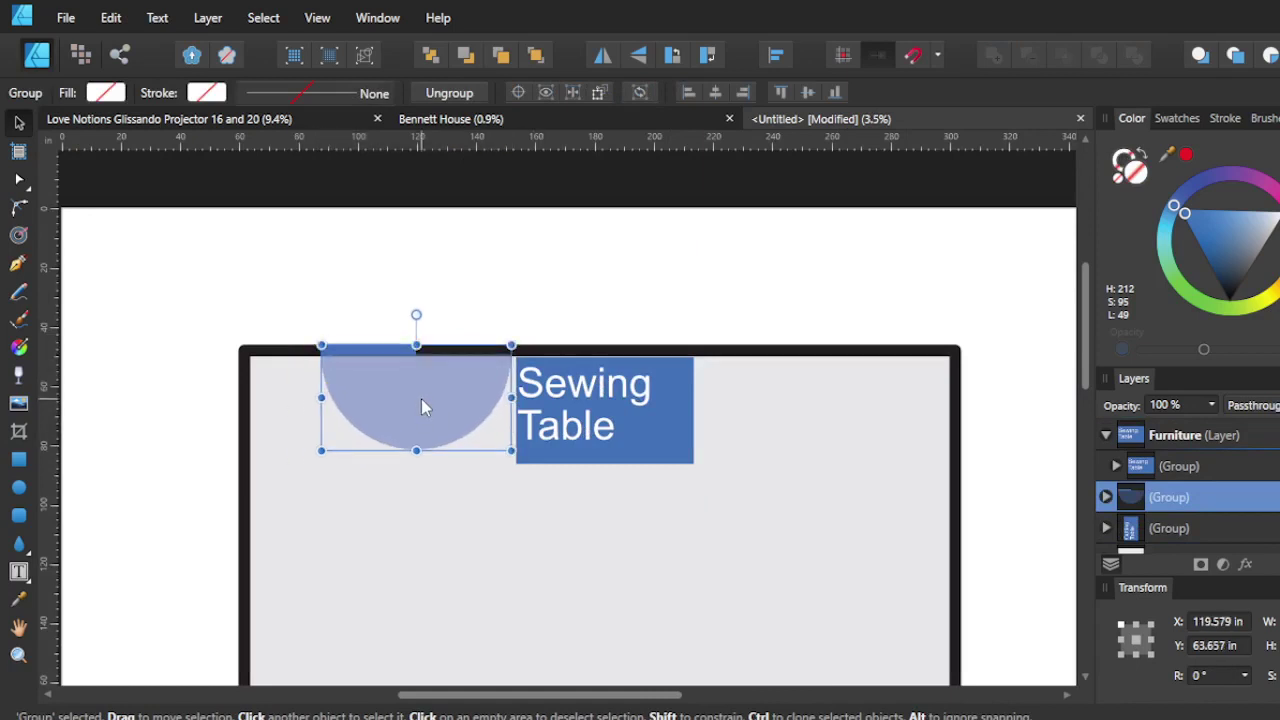
scroll(421, 398, up, 2)
scroll(421, 398, up, 1)
scroll(421, 398, left, 3)
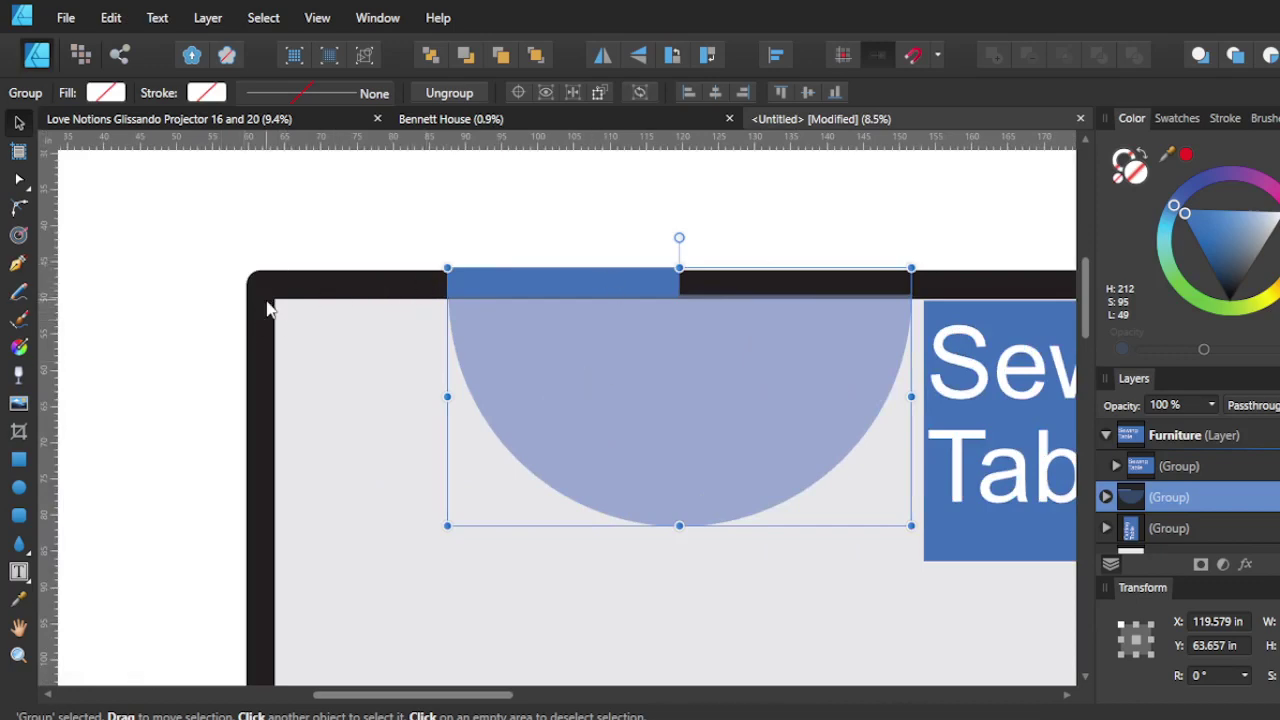
mouse_move(574, 345)
mouse_down()
mouse_move(536, 347)
mouse_move(599, 352)
mouse_move(581, 350)
mouse_up()
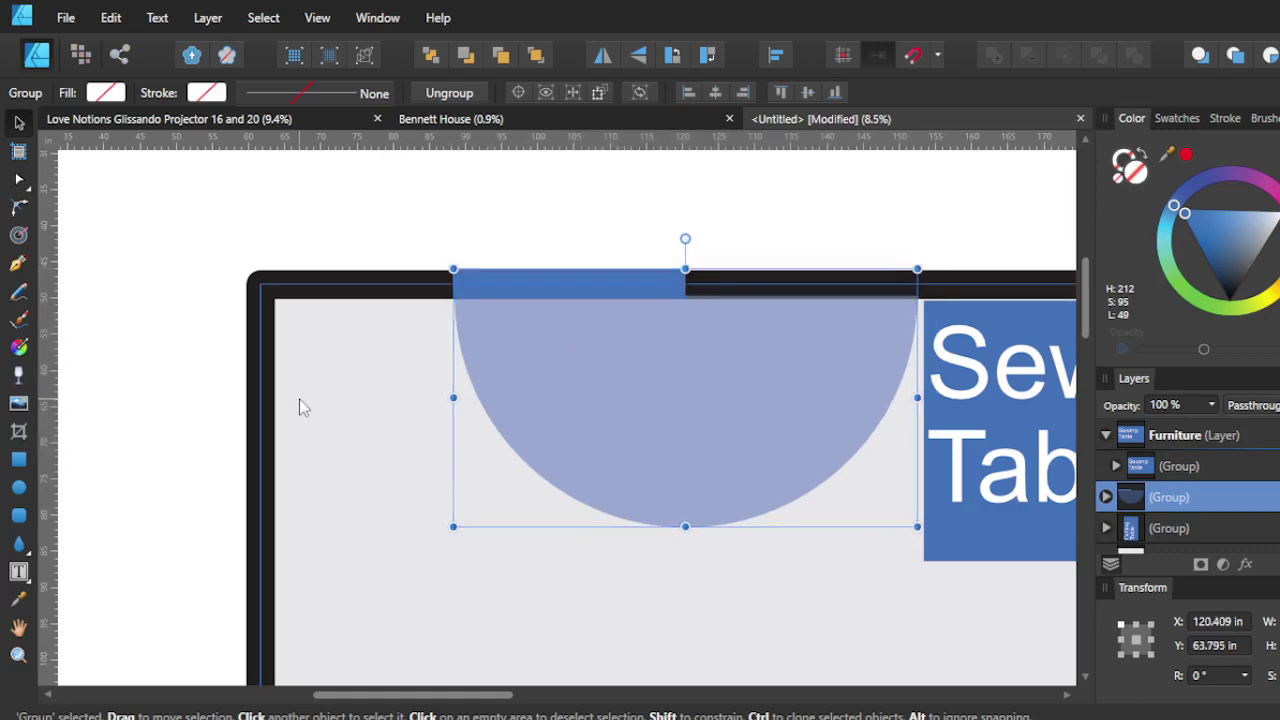
Fine-tune the door group's position along the top wall, left of the Sewing Table
click(268, 340)
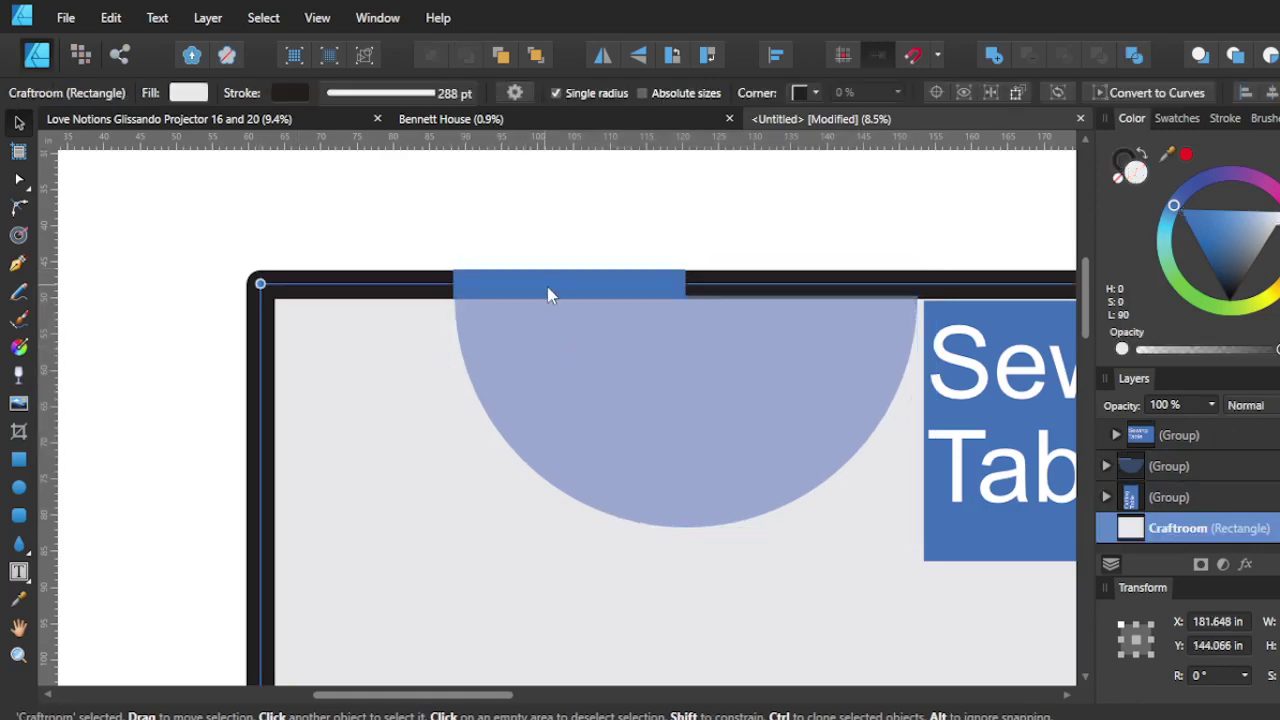
mouse_move(552, 295)
mouse_down()
mouse_move(532, 288)
mouse_move(548, 296)
mouse_up()
click(343, 349)
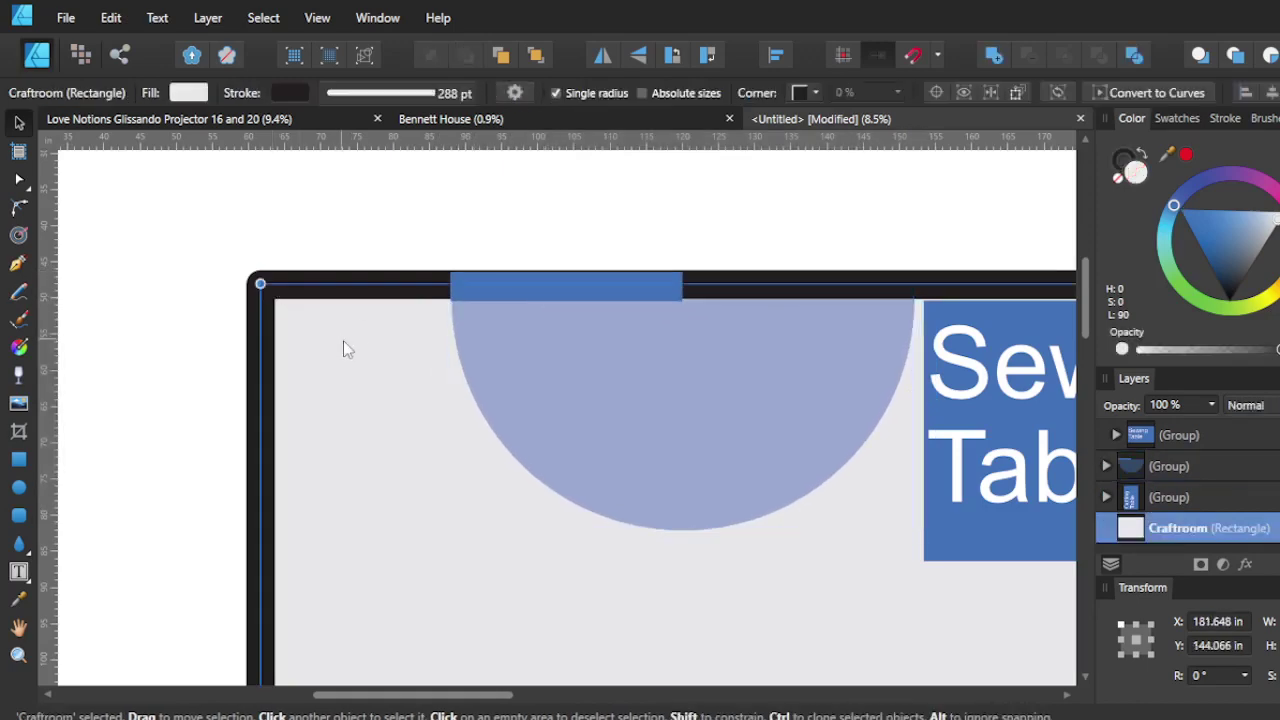
click(493, 294)
drag(504, 296, 530, 351)
key(ctrl+z)
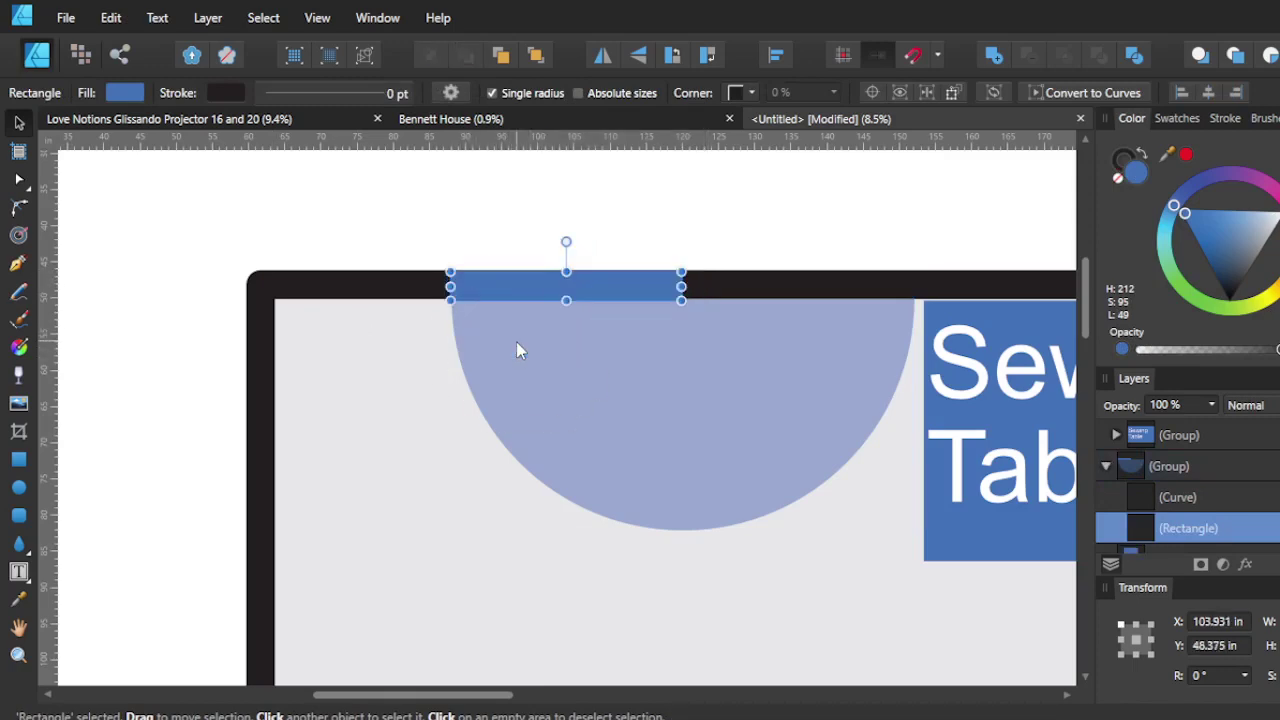
click(330, 293)
drag(487, 317, 510, 321)
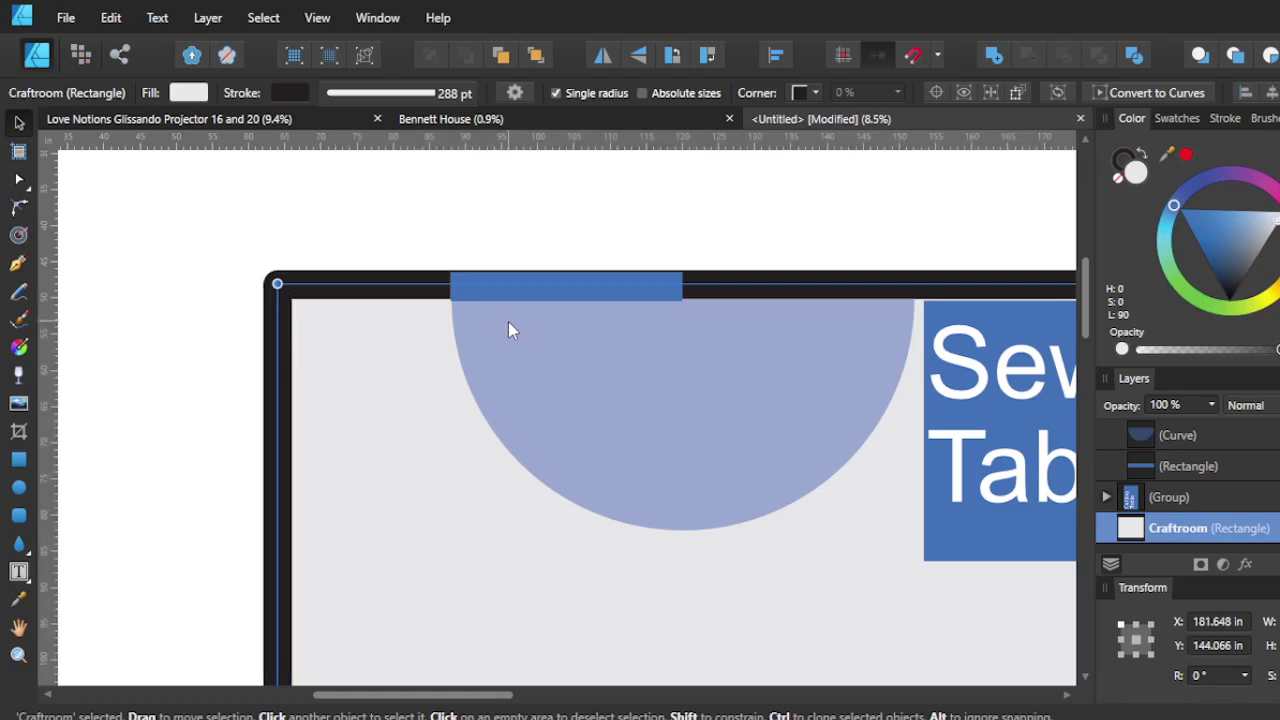
key(ctrl+z)
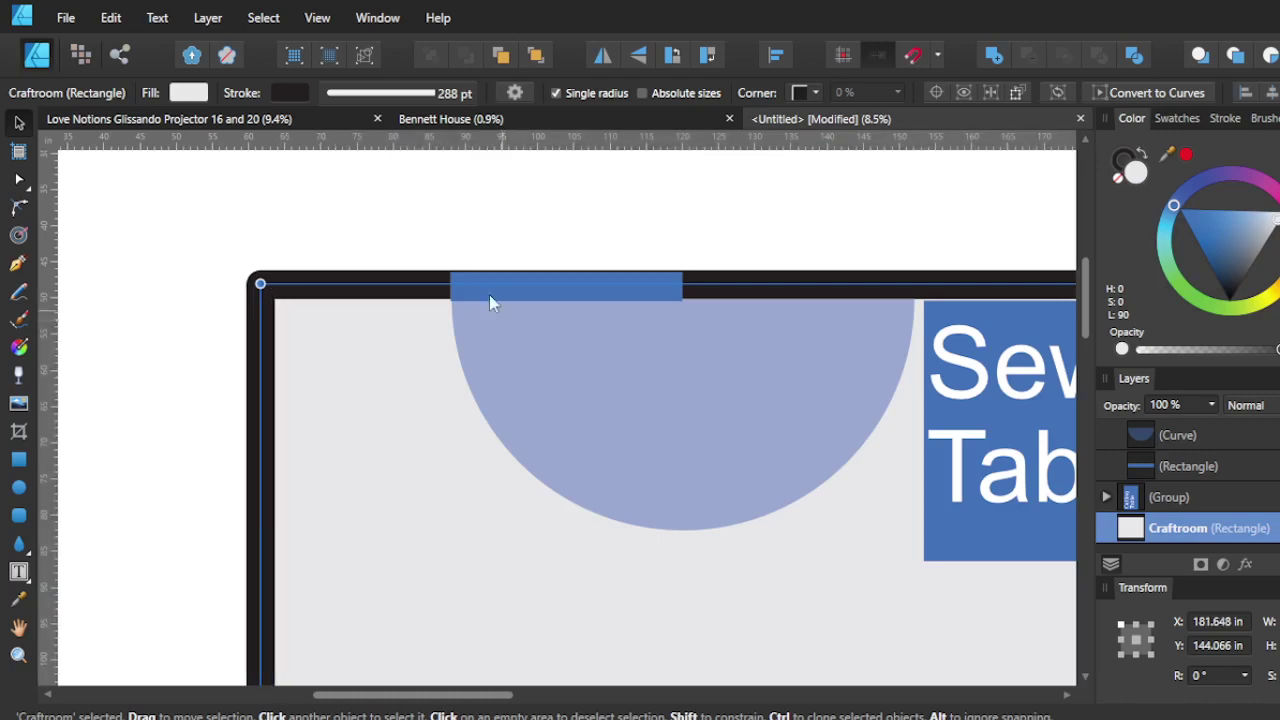
click(474, 290)
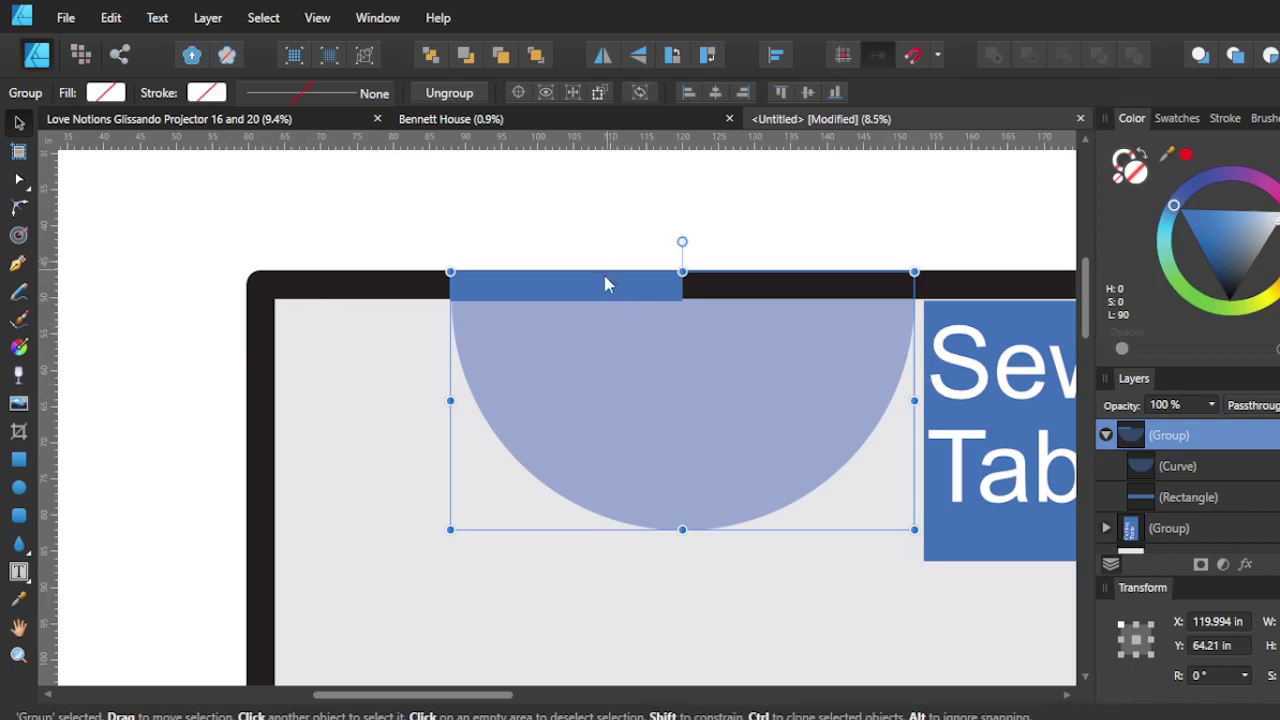
drag(601, 314, 580, 294)
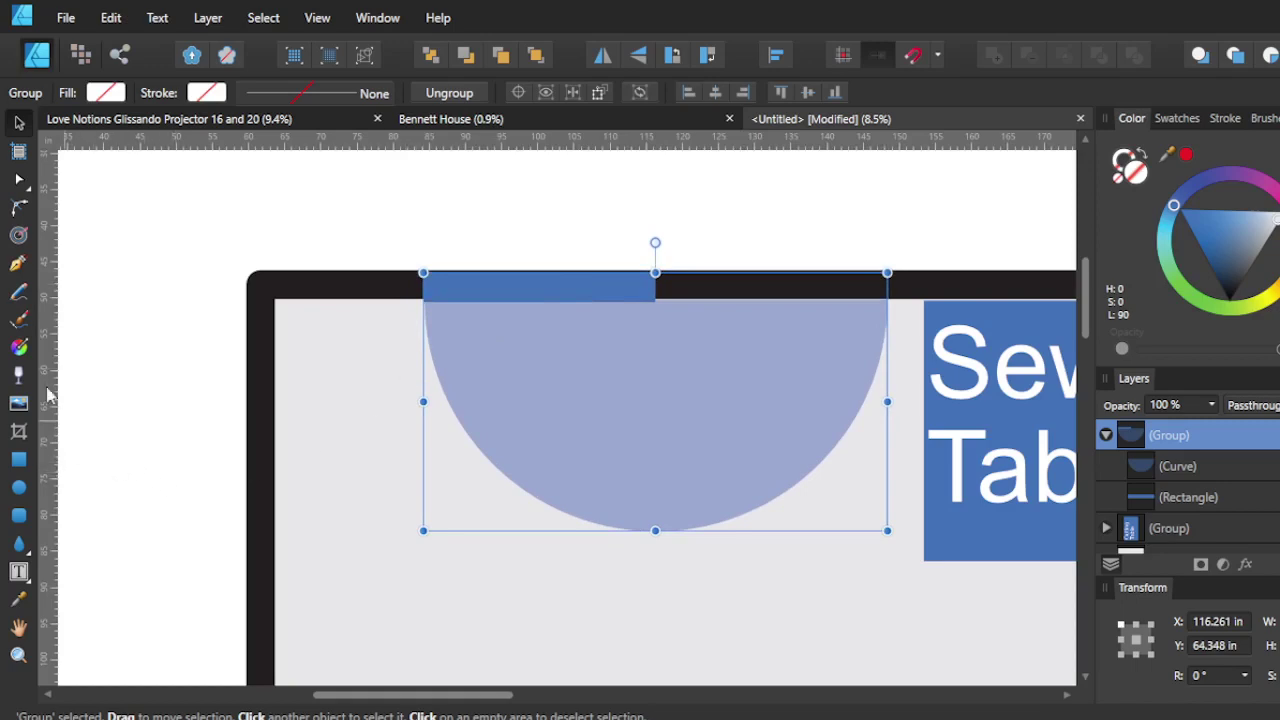
Draw a short horizontal line above the room's top-left corner and thicken its stroke to 45.4 pt
click(18, 263)
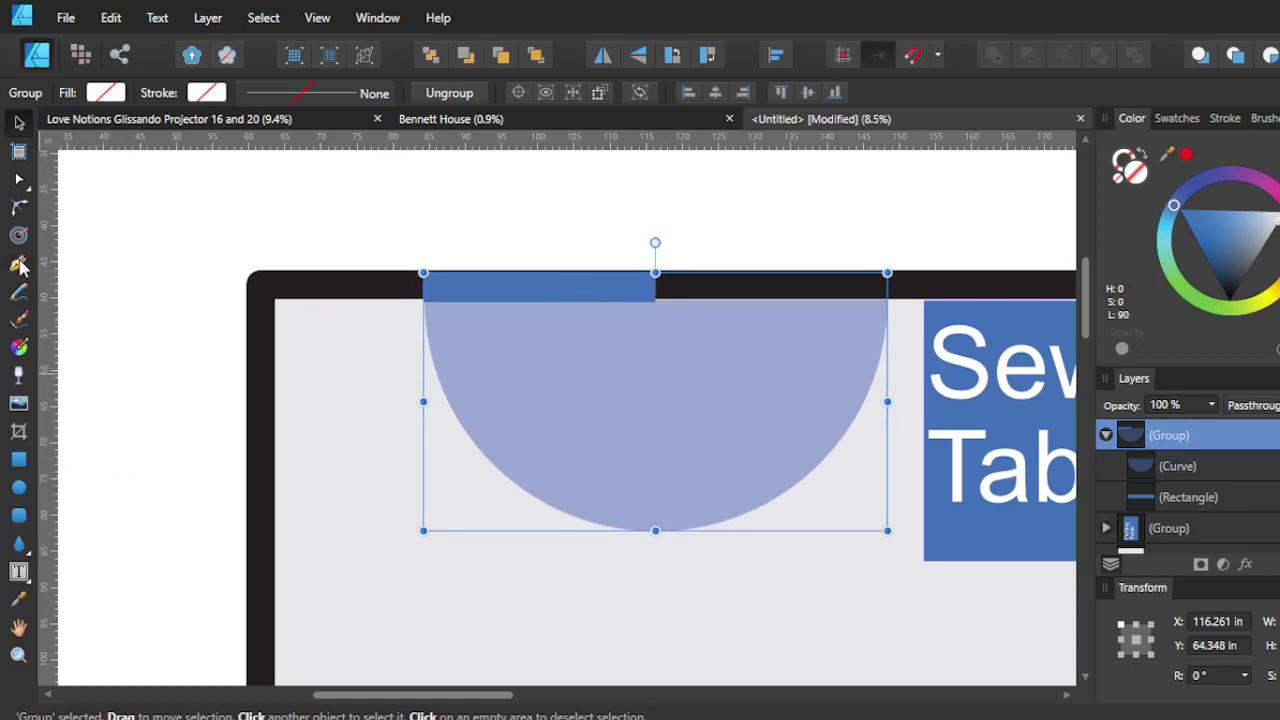
click(255, 245)
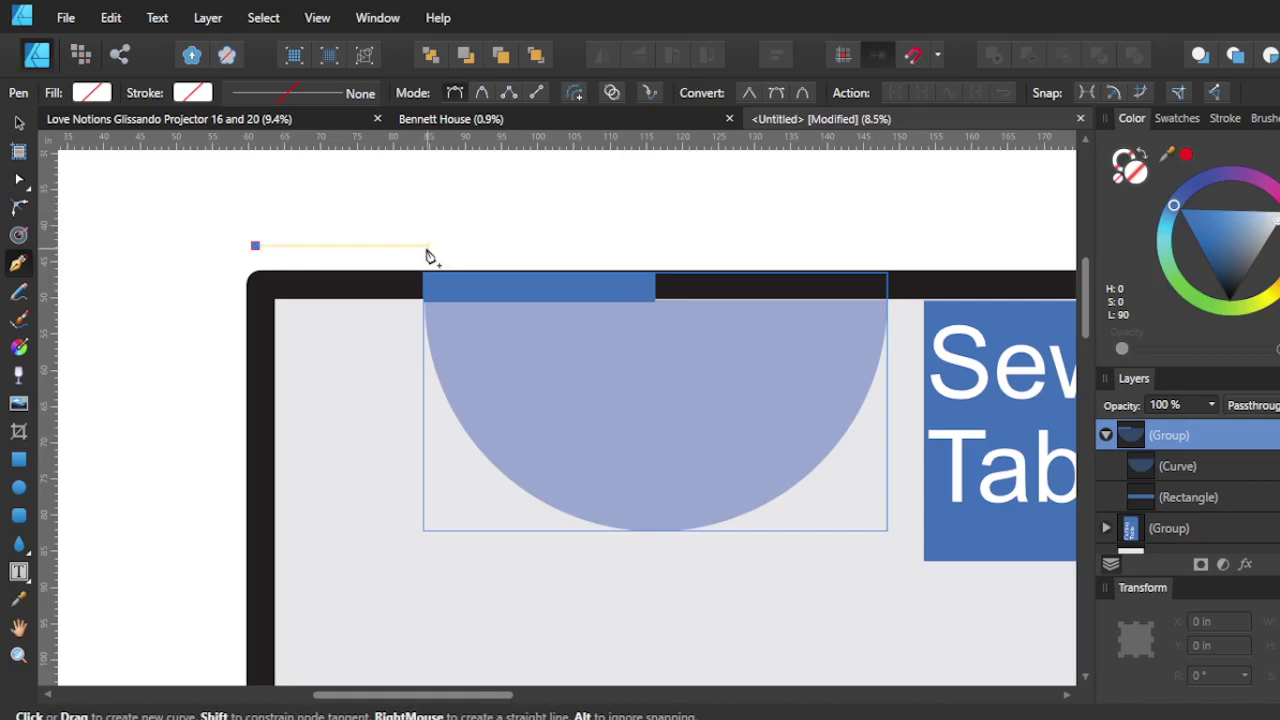
click(427, 246)
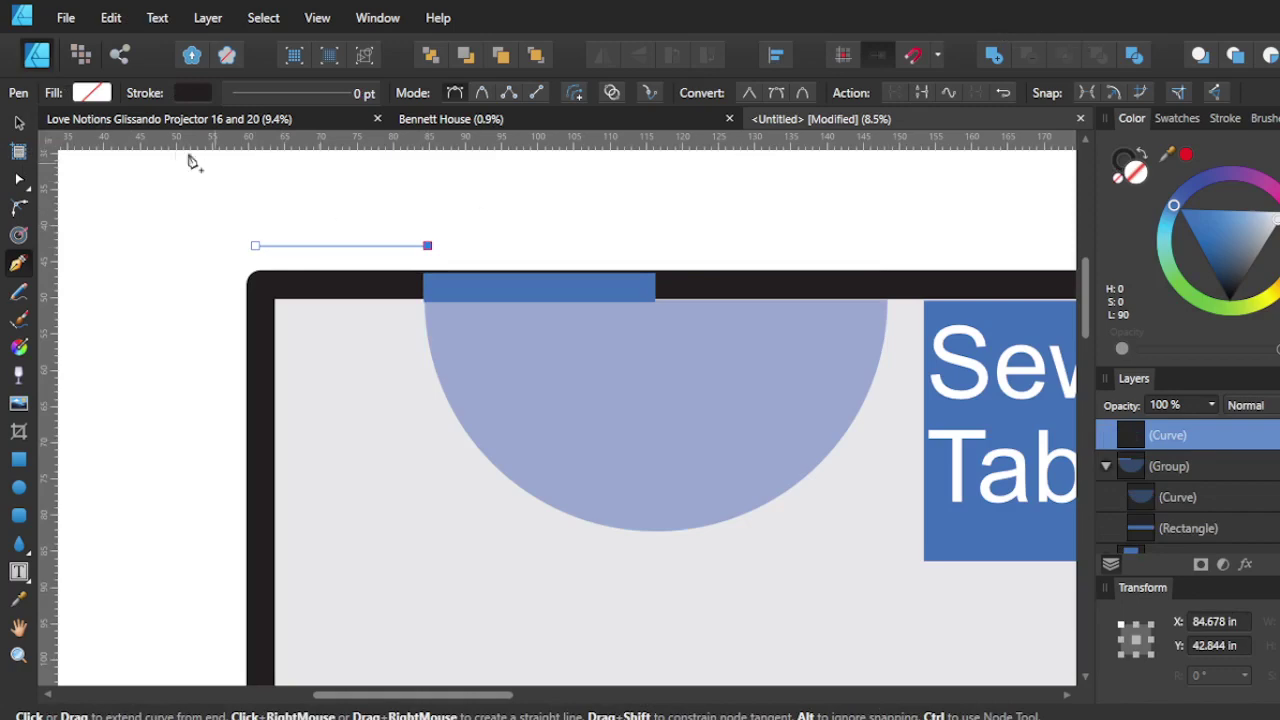
click(18, 123)
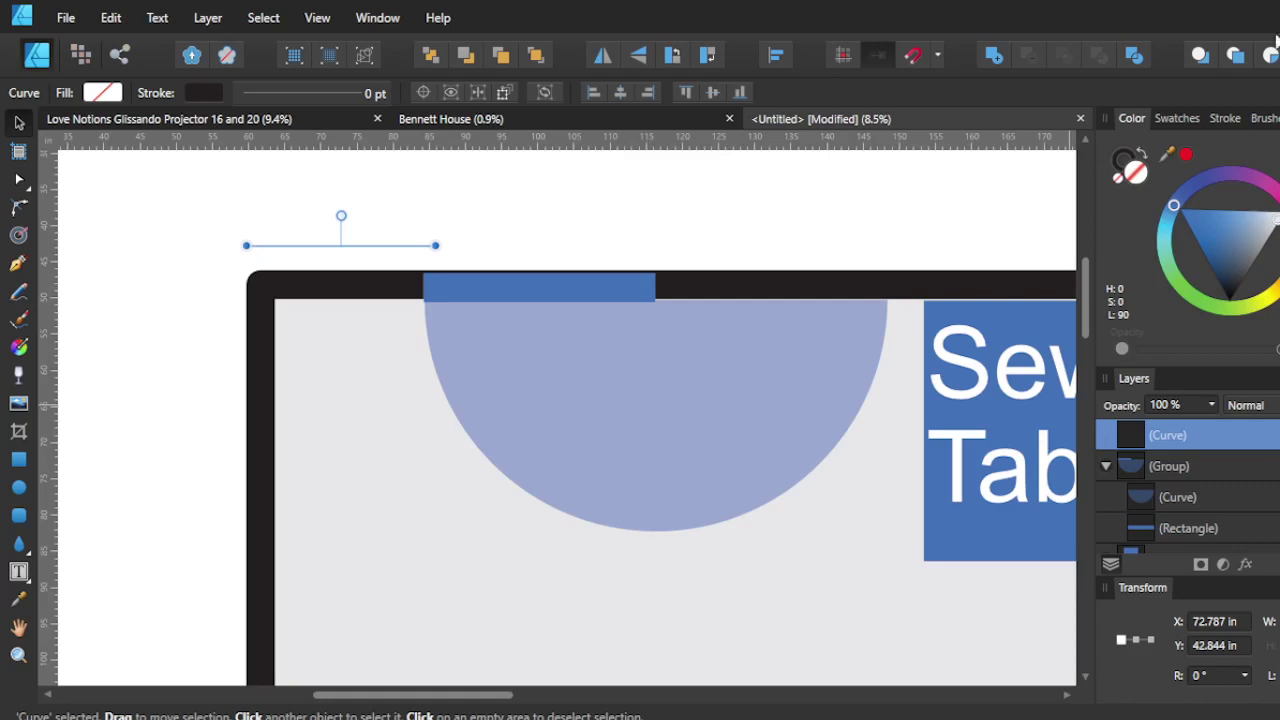
click(1224, 118)
mouse_move(1155, 179)
mouse_down()
mouse_move(1240, 179)
mouse_move(1264, 195)
mouse_up()
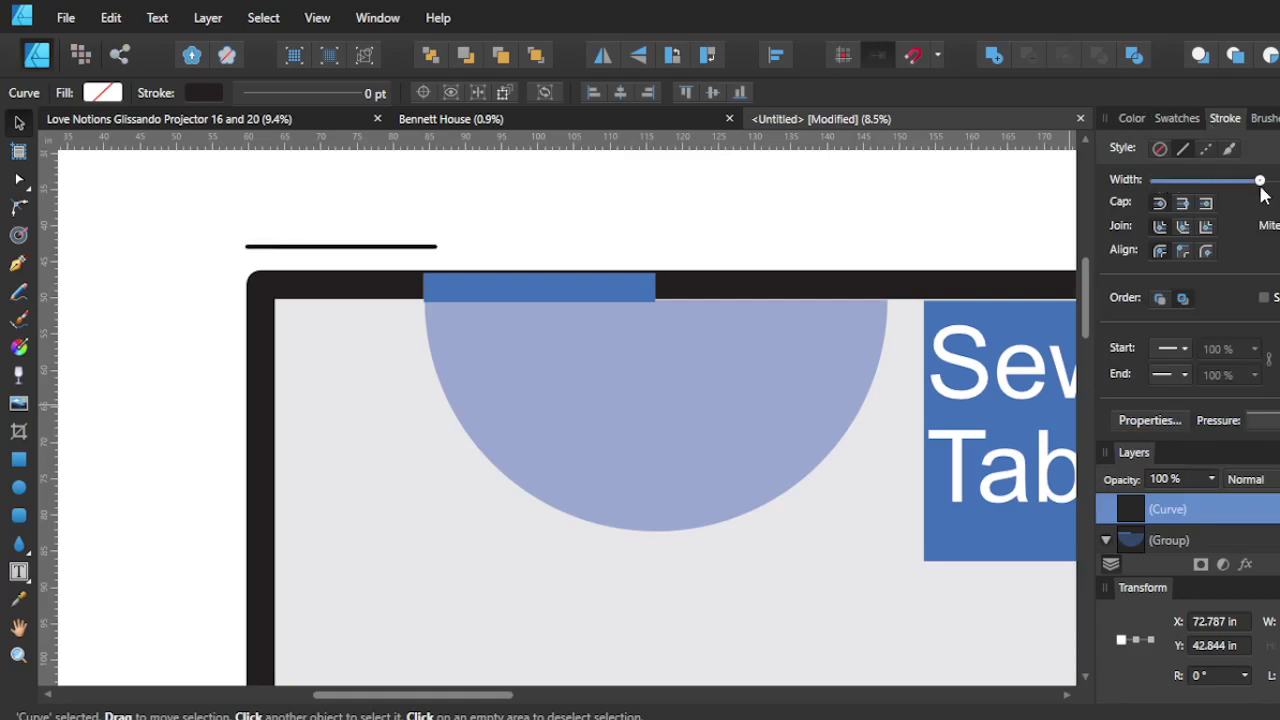
Move the thick line onto the room's top wall and shift the semicircle group right
click(18, 122)
drag(389, 251, 414, 314)
scroll(369, 329, up, 3)
drag(288, 296, 273, 271)
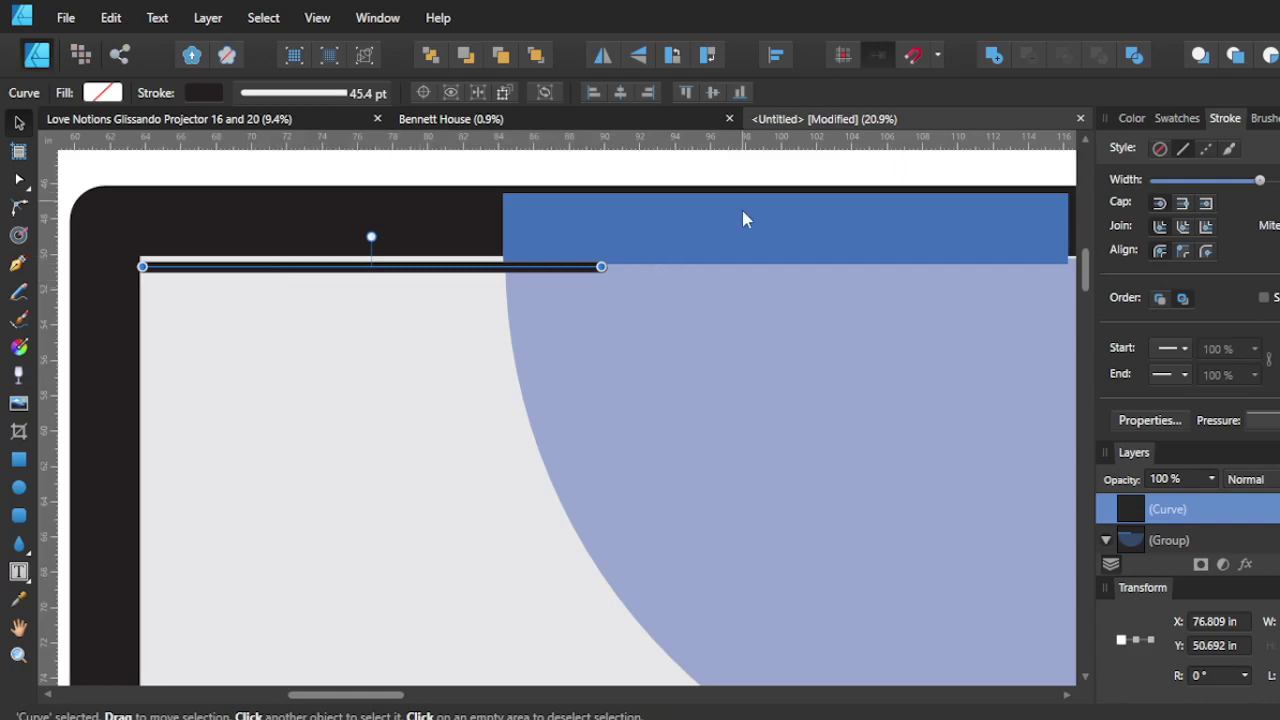
drag(745, 222, 853, 224)
Nudge the Sewing Table block right of the semicircle and remove the stray black line
scroll(683, 256, down, 4)
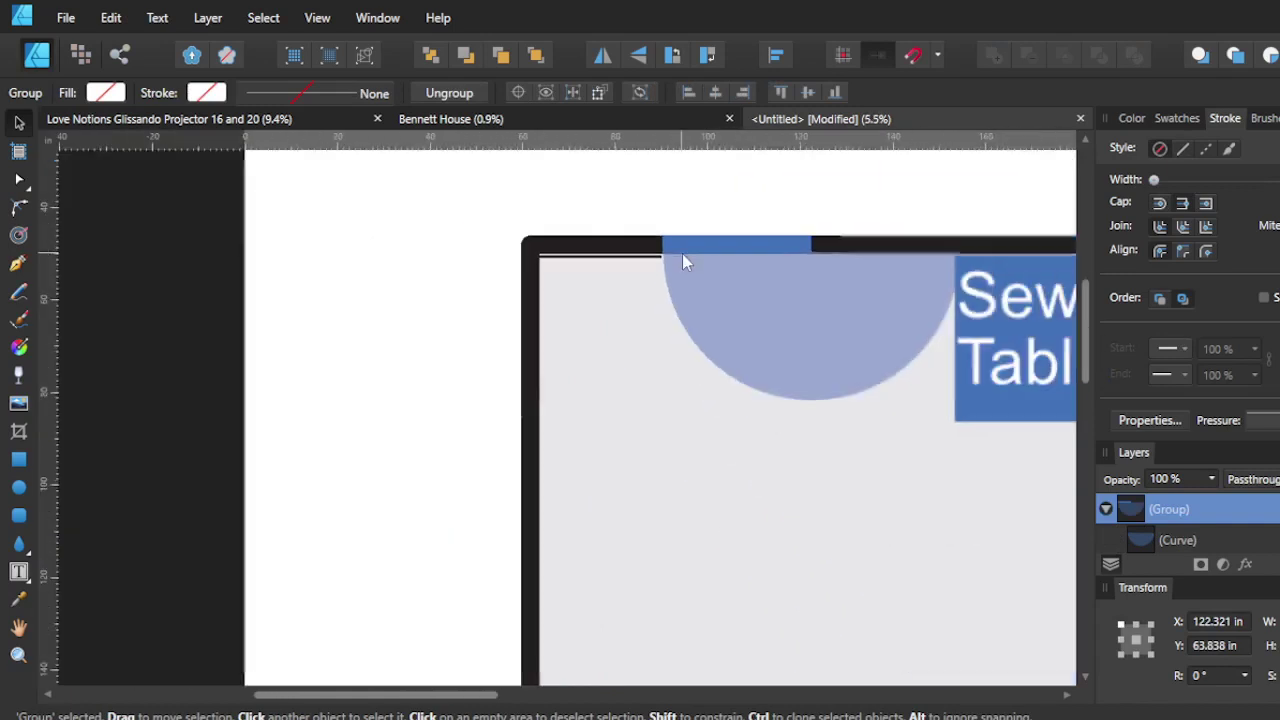
scroll(683, 262, right, 4)
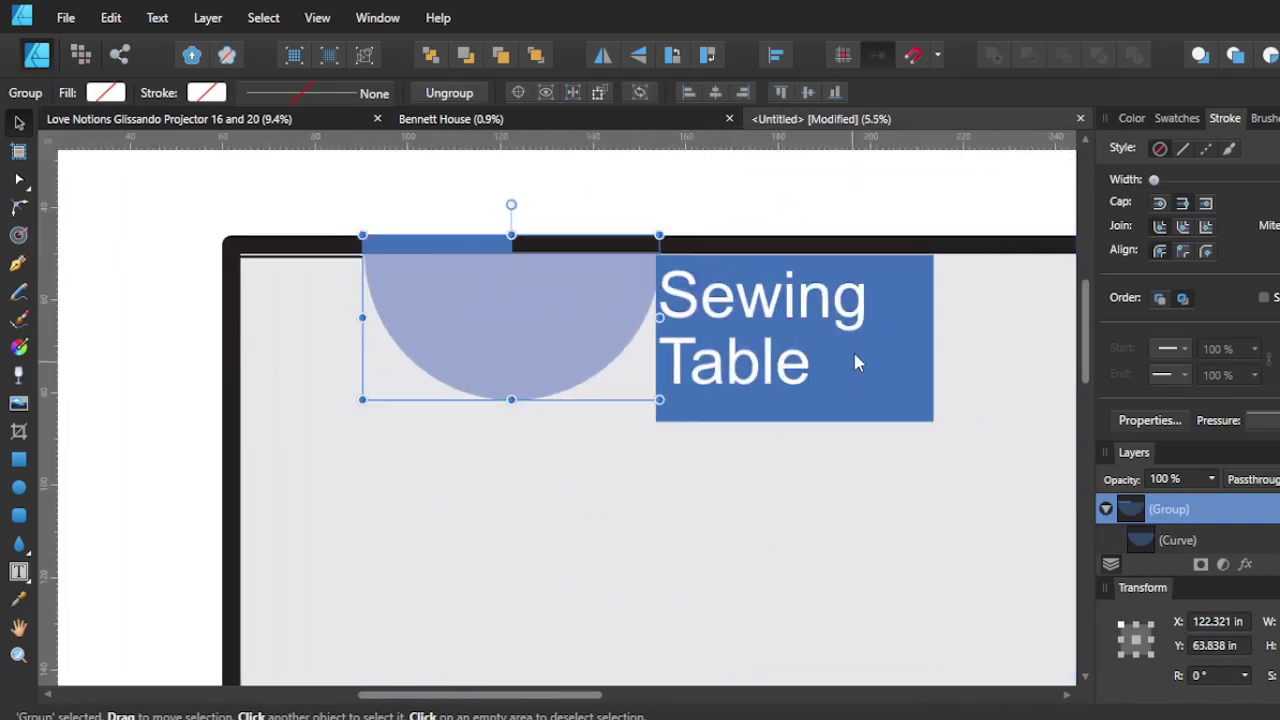
click(851, 361)
drag(849, 360, 889, 367)
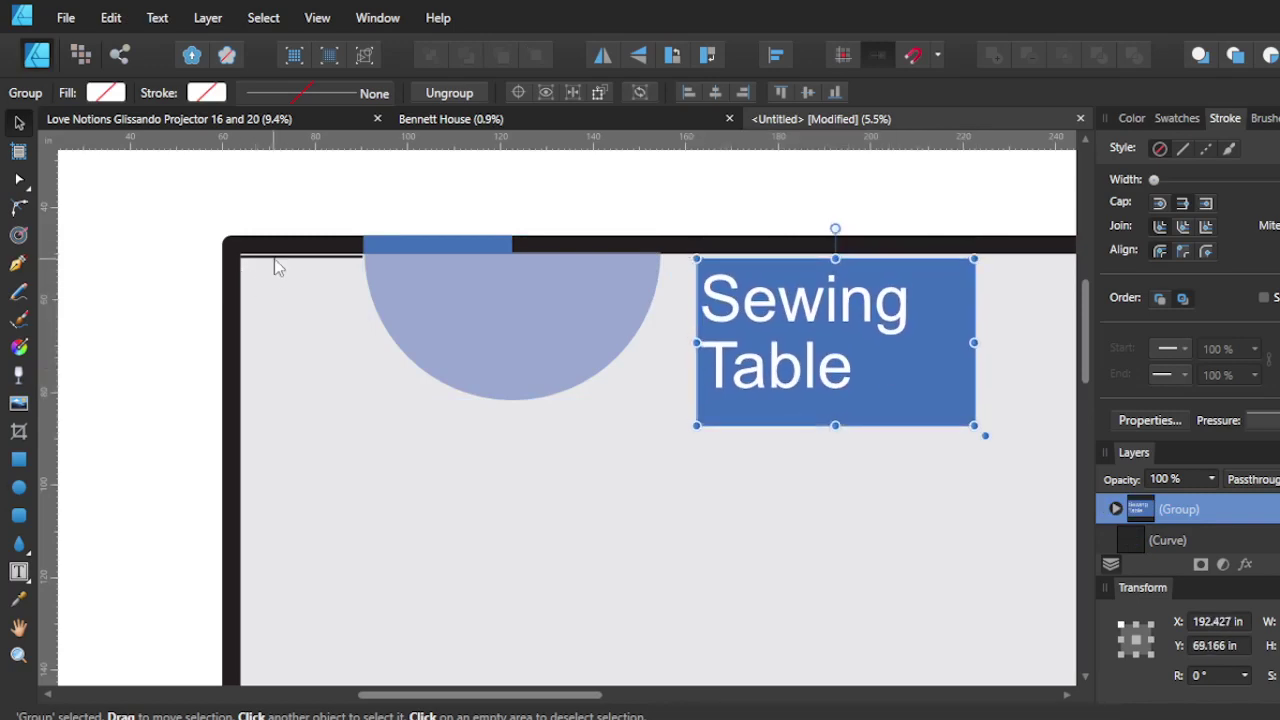
drag(278, 258, 152, 205)
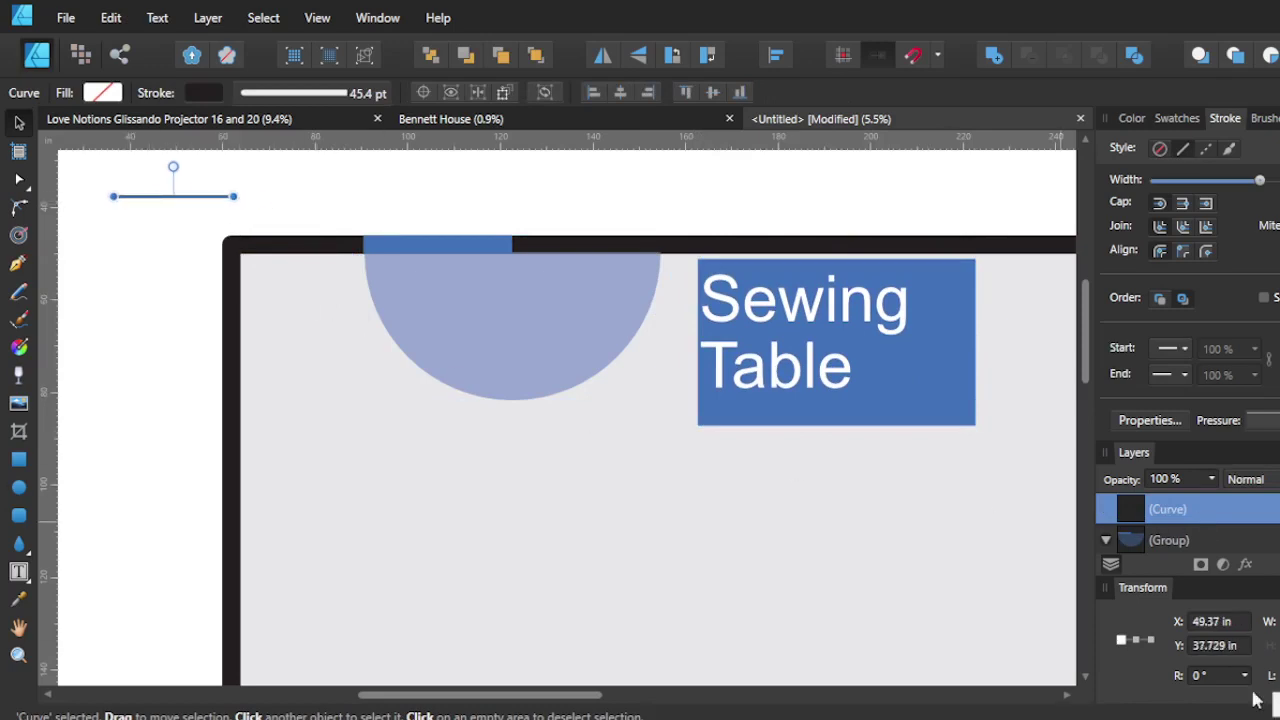
key(ctrl+z)
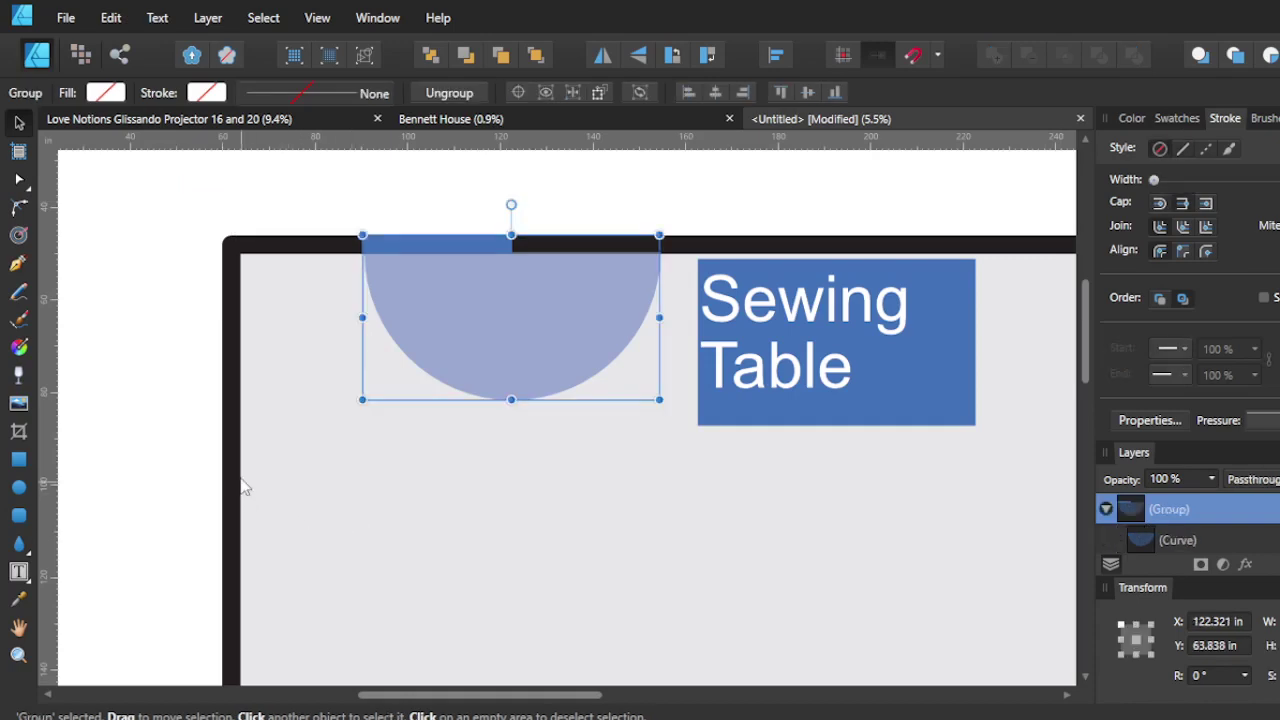
Snap the Cutting Table group to a temporary vertical guide at the Sewing Table's left edge, then remove the guide
drag(45, 314, 698, 374)
scroll(703, 420, down, 5)
click(817, 516)
drag(817, 510, 799, 508)
scroll(799, 508, down, 2)
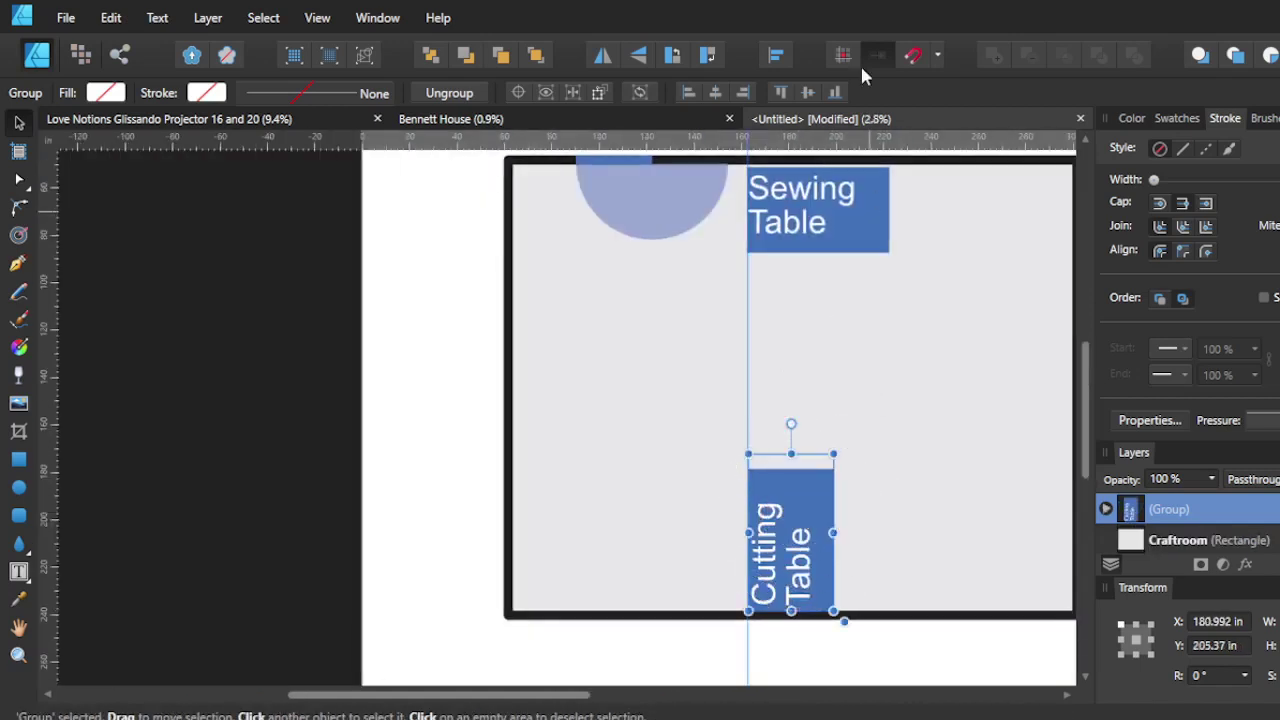
drag(752, 351, 48, 463)
click(184, 458)
scroll(270, 536, right, 2)
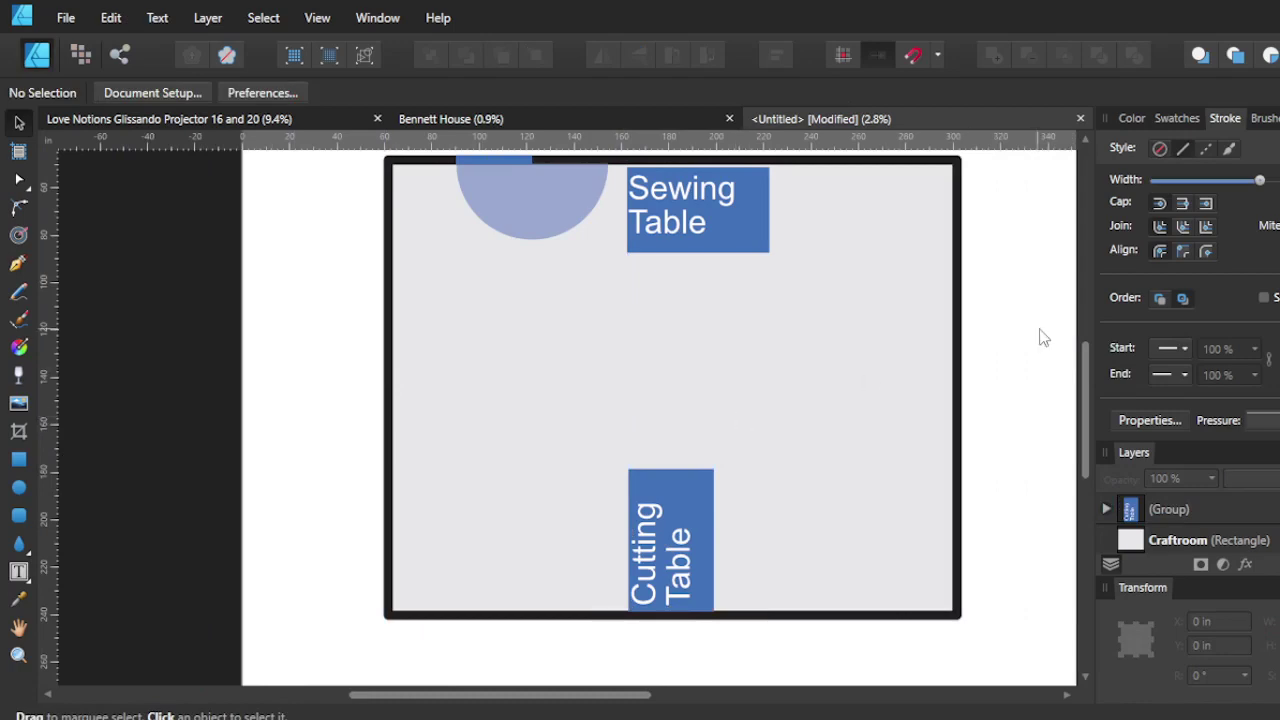
Show the Colour panel and collapse the Furniture (Layer) and (Group) rows in Layers
click(1131, 118)
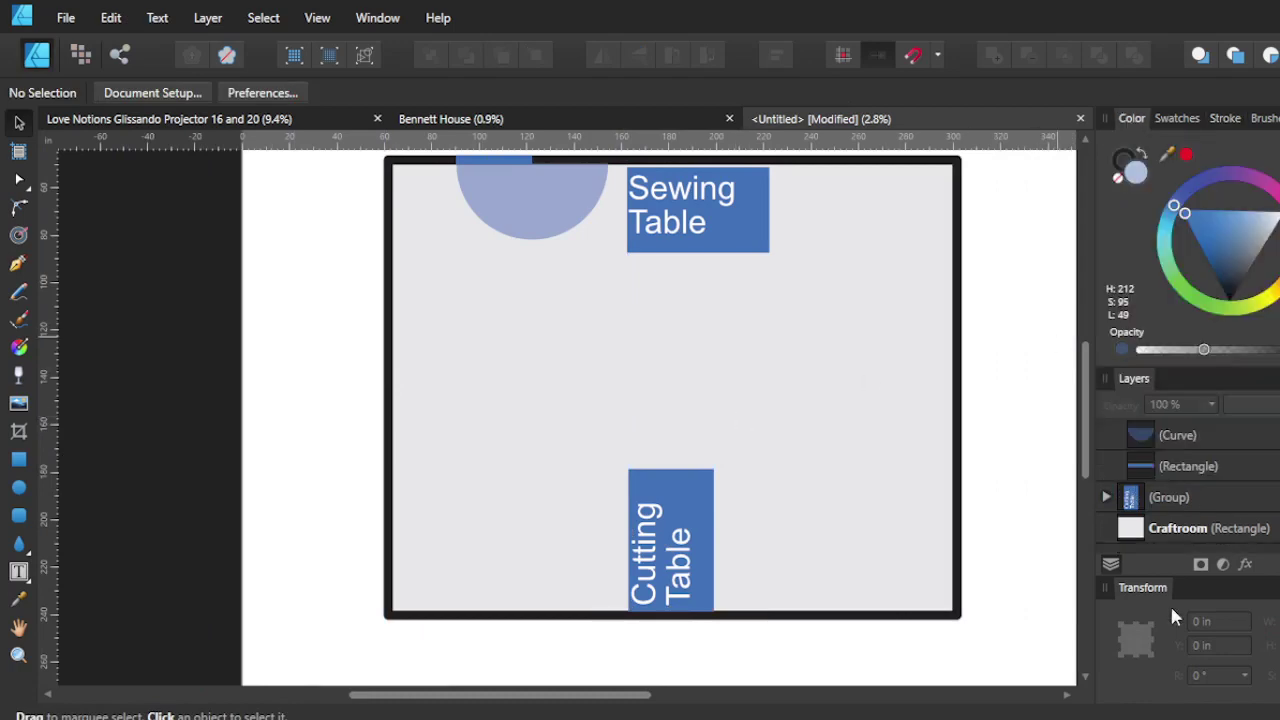
scroll(1187, 478, up, 3)
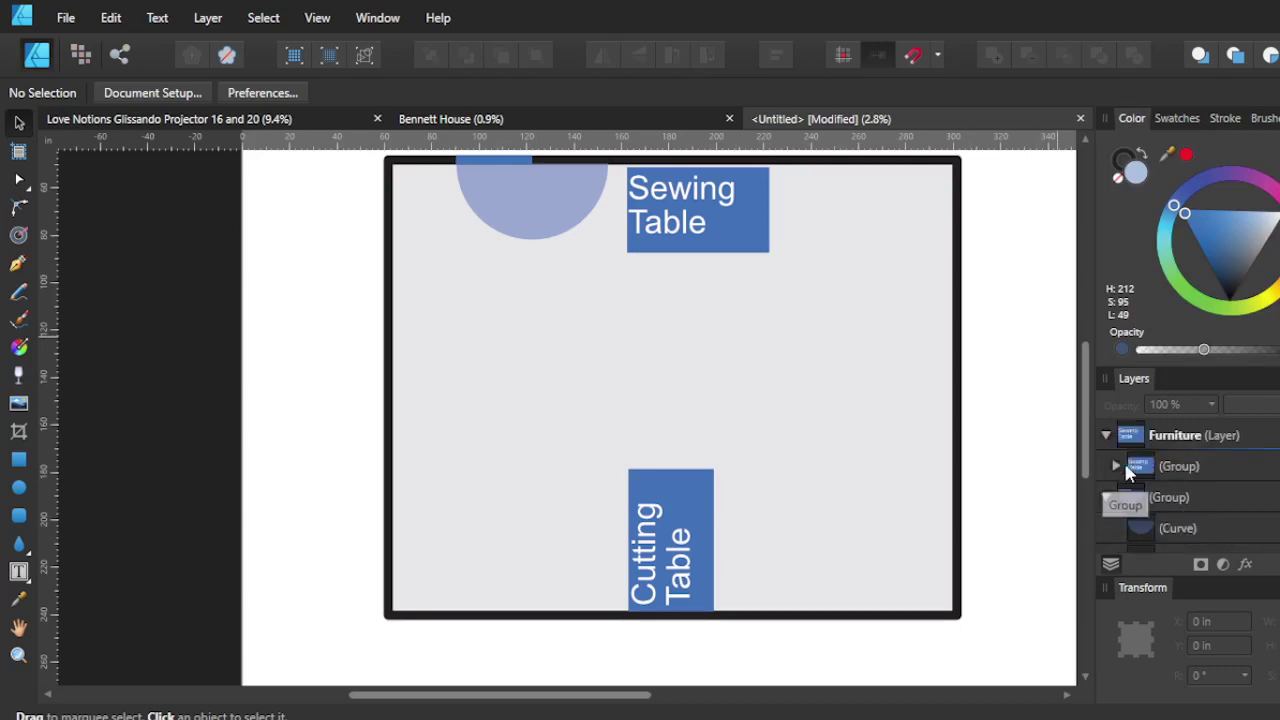
click(1106, 437)
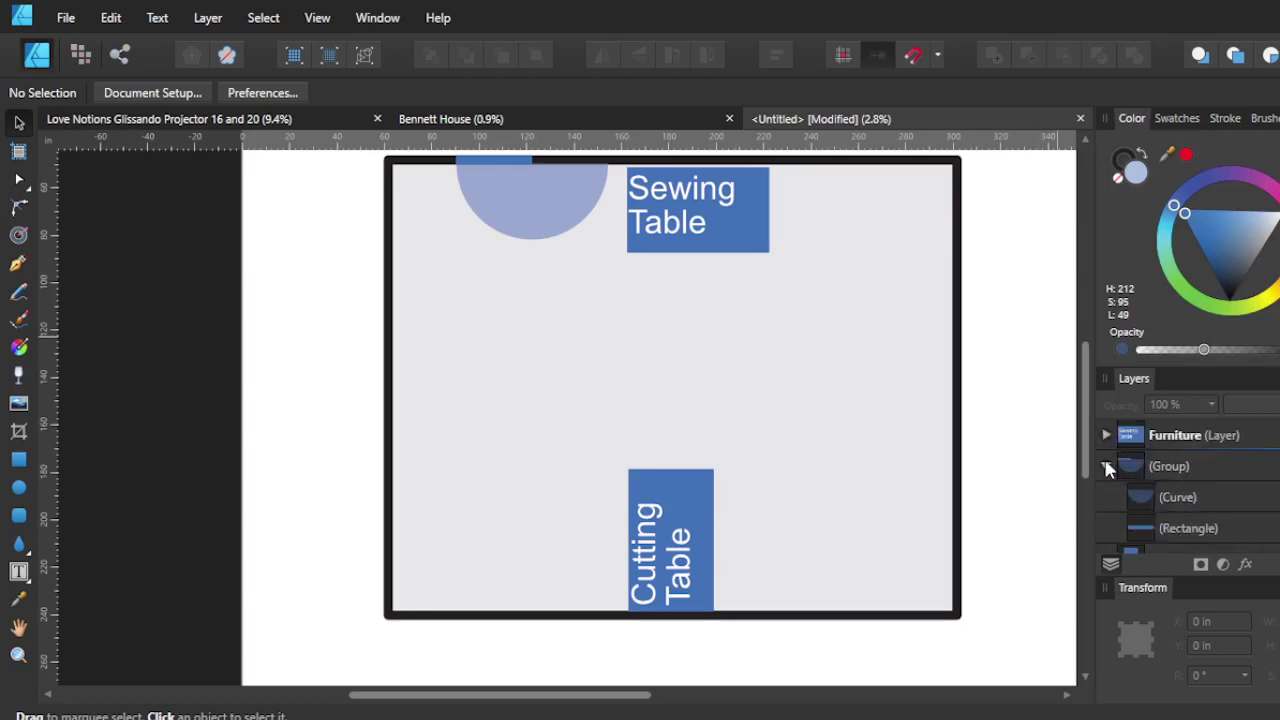
click(1107, 467)
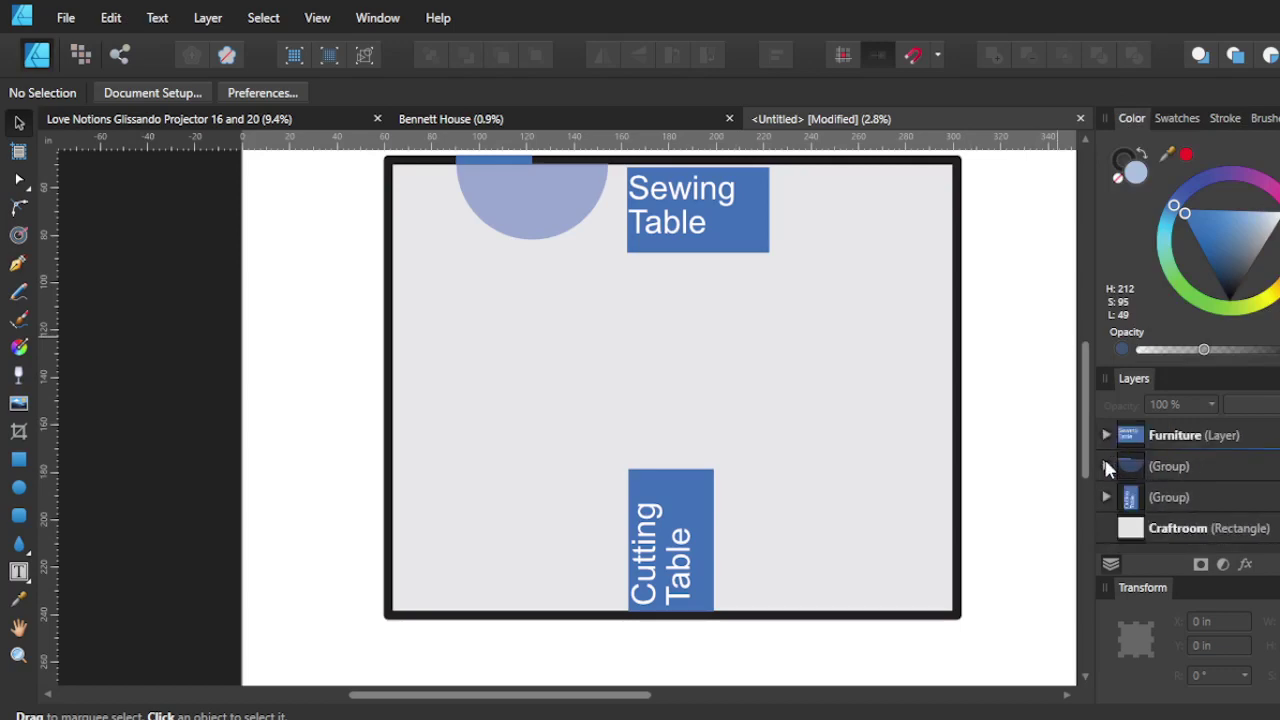
Drag the Cutting Table group into the Furniture layer and remove the accidentally added empty layer
click(1163, 500)
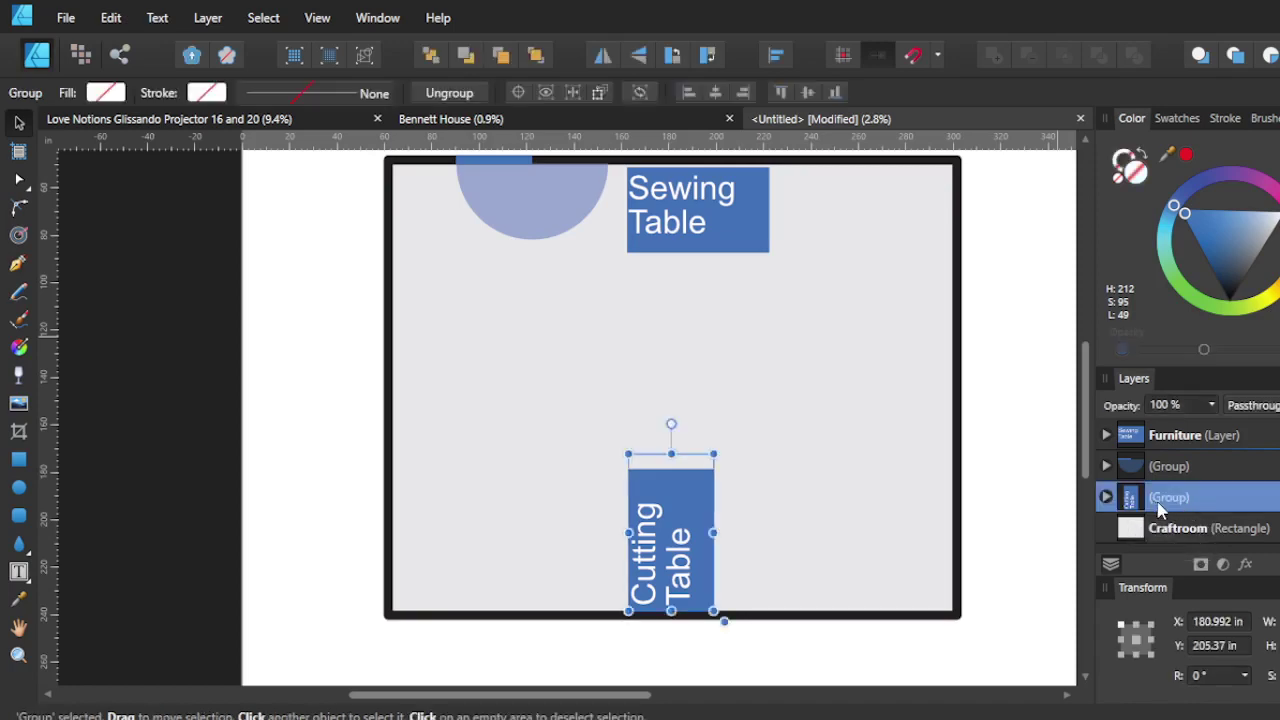
drag(1160, 508, 1183, 440)
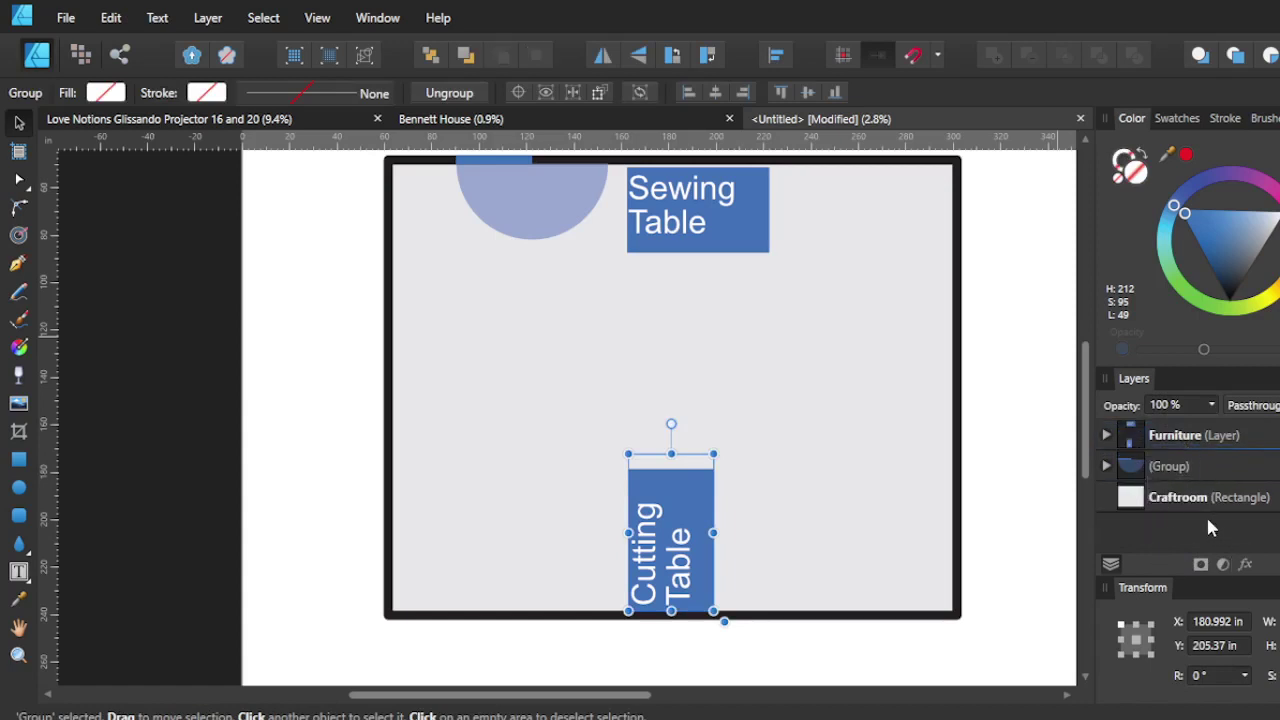
key(ctrl+shift+n)
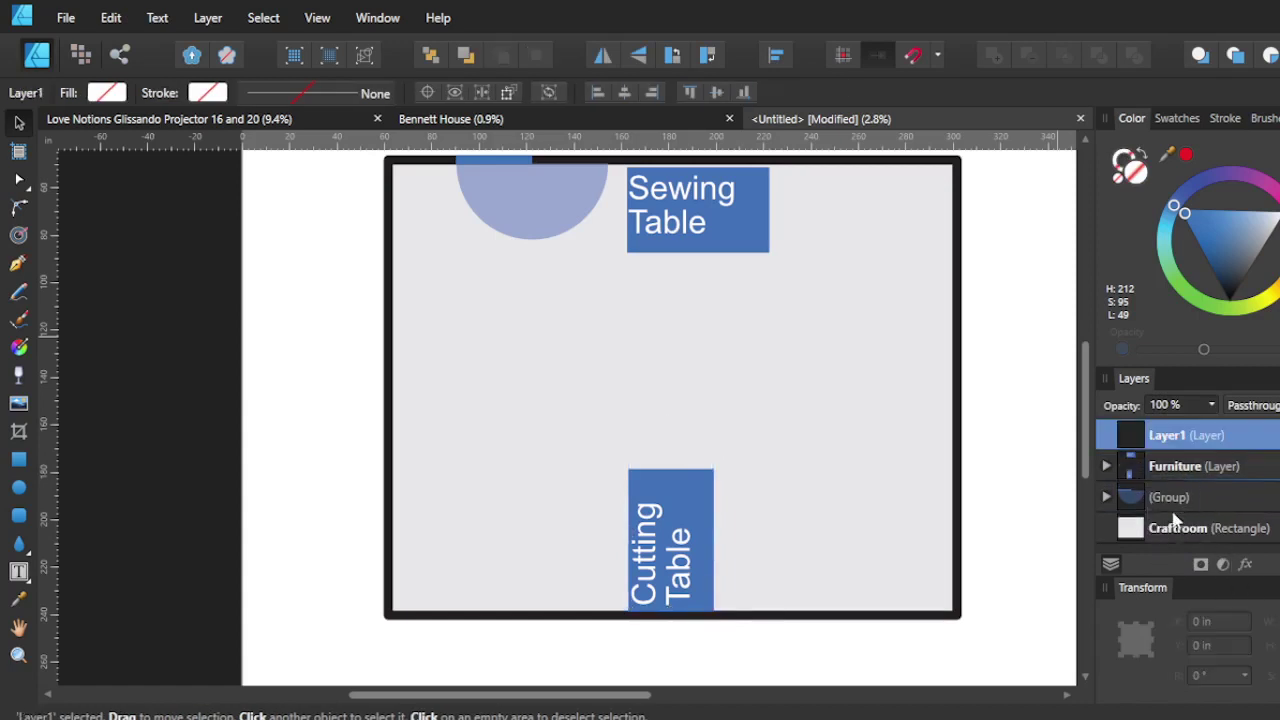
key(Delete)
Nest the semicircle group under the Craftroom layer and expand Craftroom to show it
click(1196, 468)
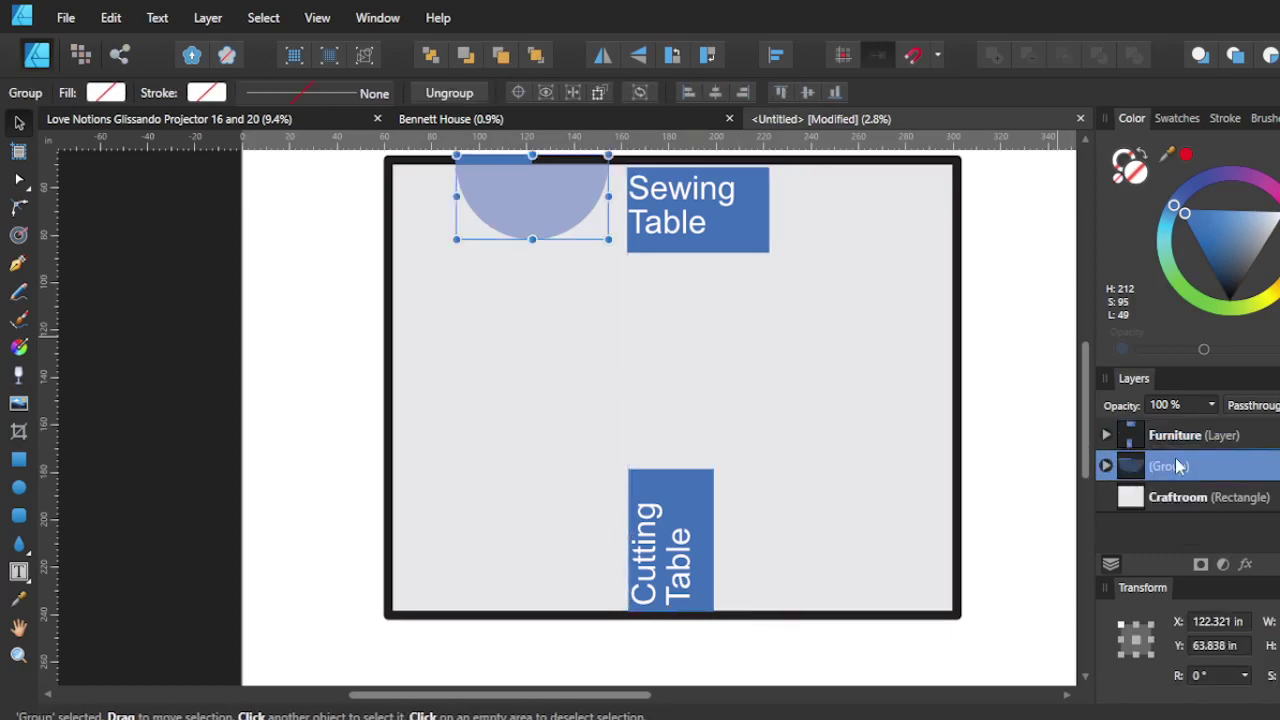
drag(1150, 468, 1161, 511)
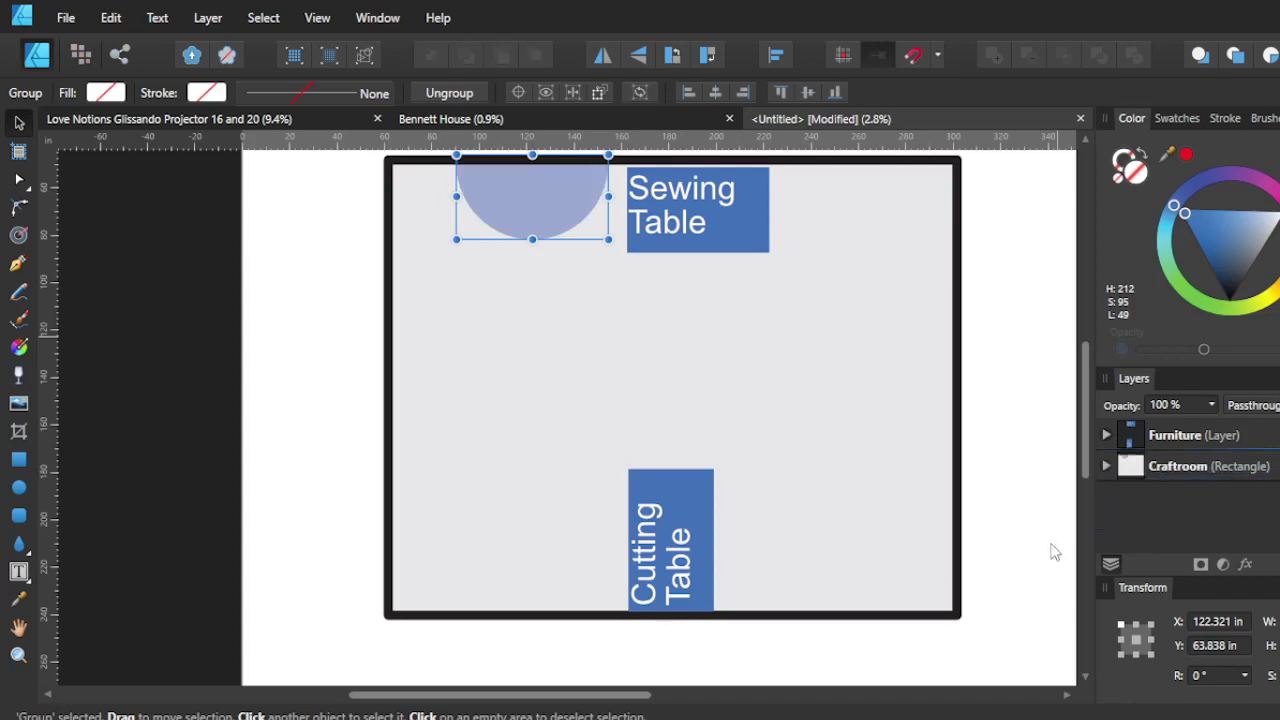
click(258, 465)
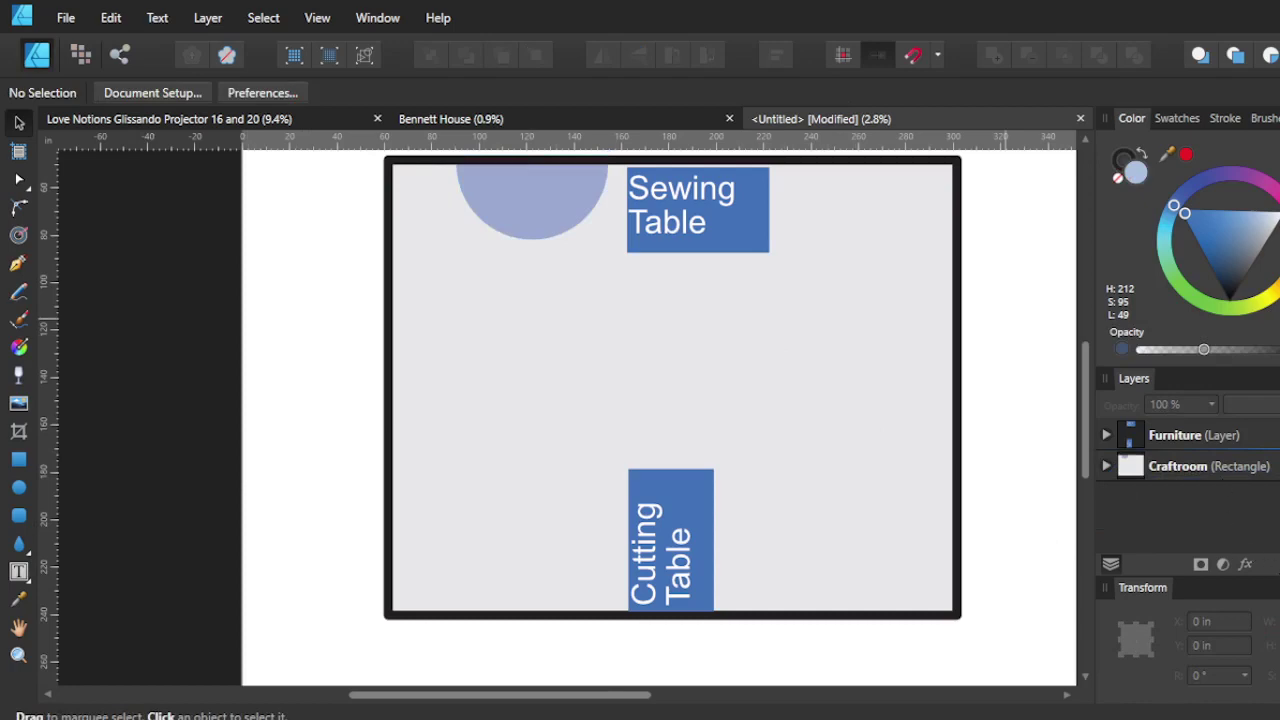
double_click(1221, 468)
click(1105, 467)
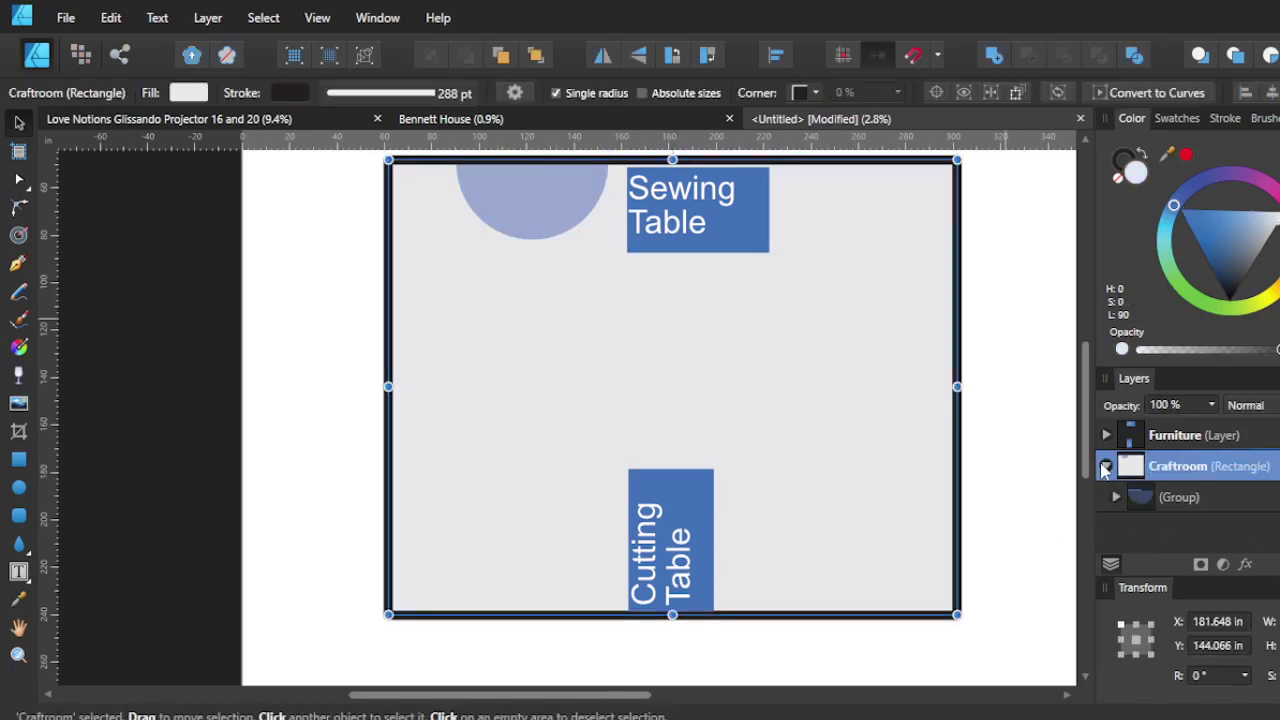
click(1177, 499)
Nudge the door group up so its blue bar sits in the top wall, half-circle swinging inward
drag(537, 190, 532, 226)
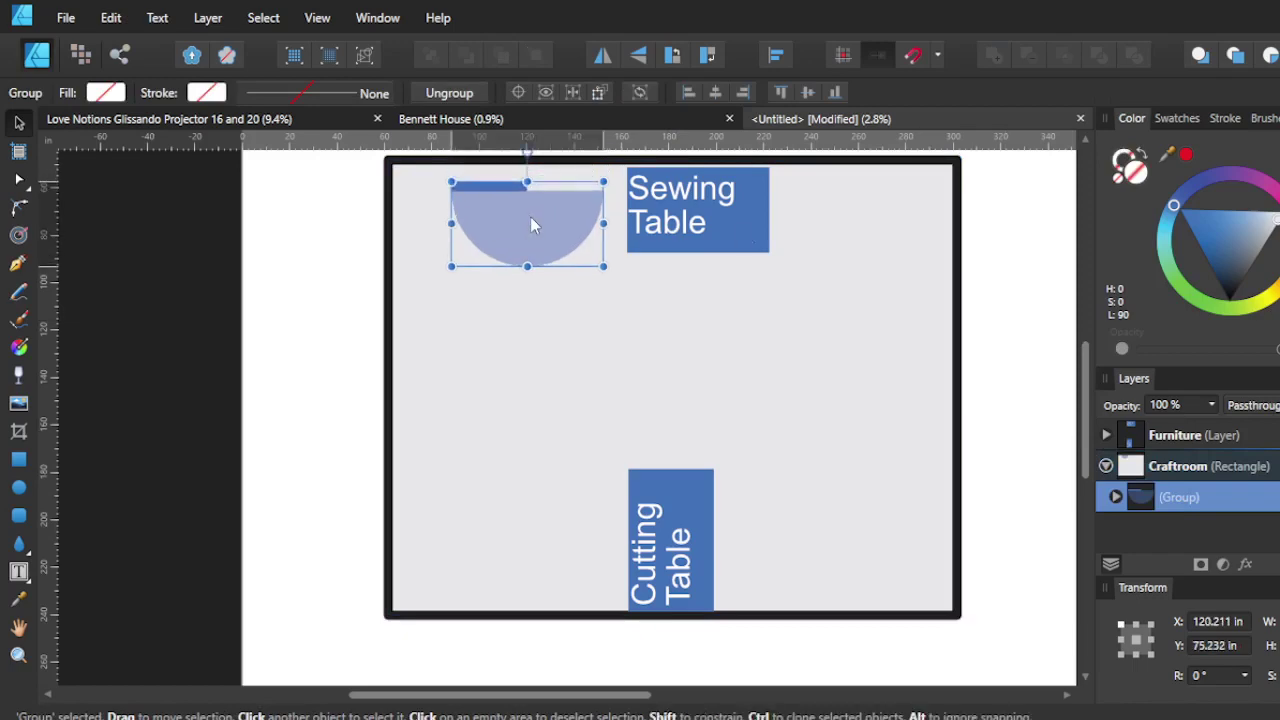
double_click(503, 188)
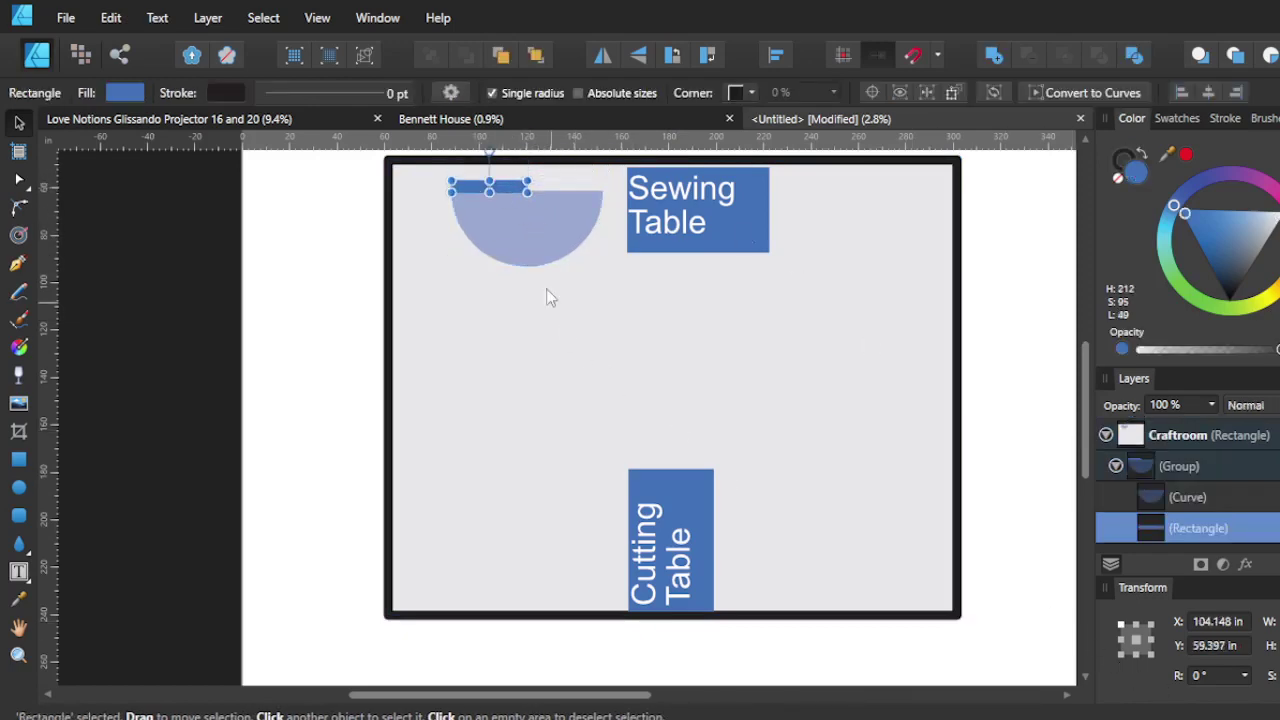
scroll(543, 276, up, 2)
click(506, 276)
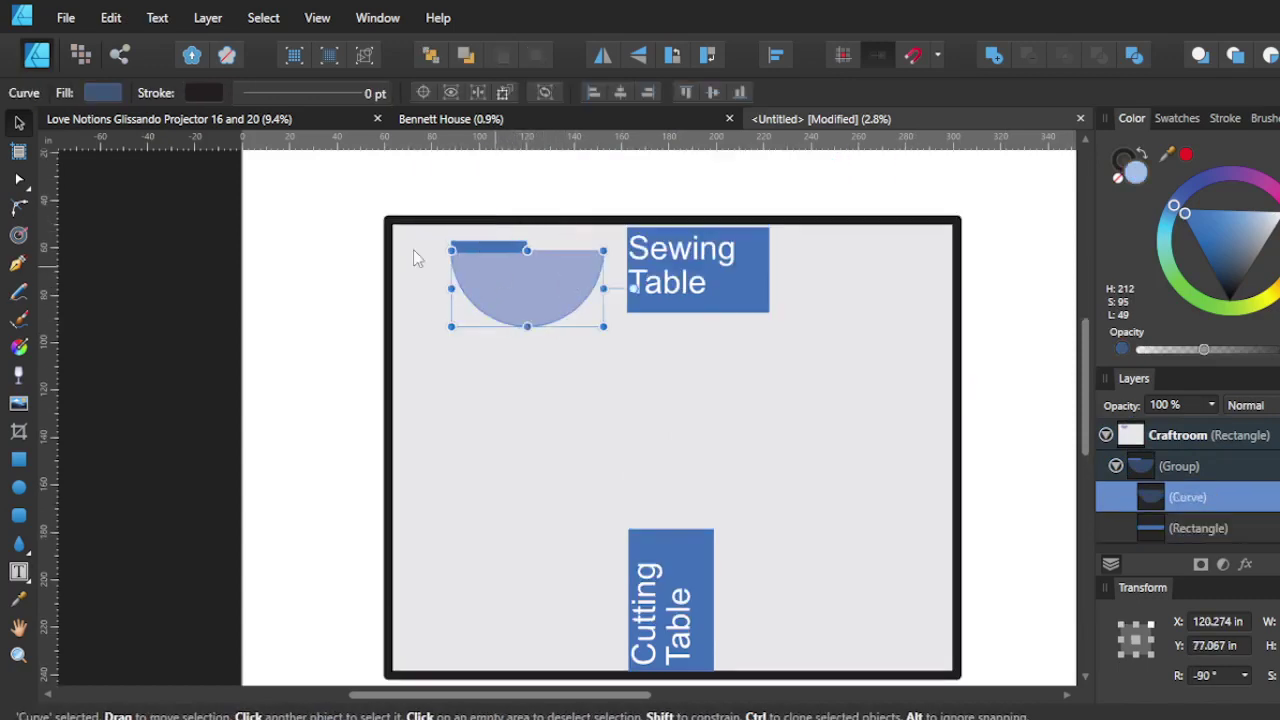
click(232, 296)
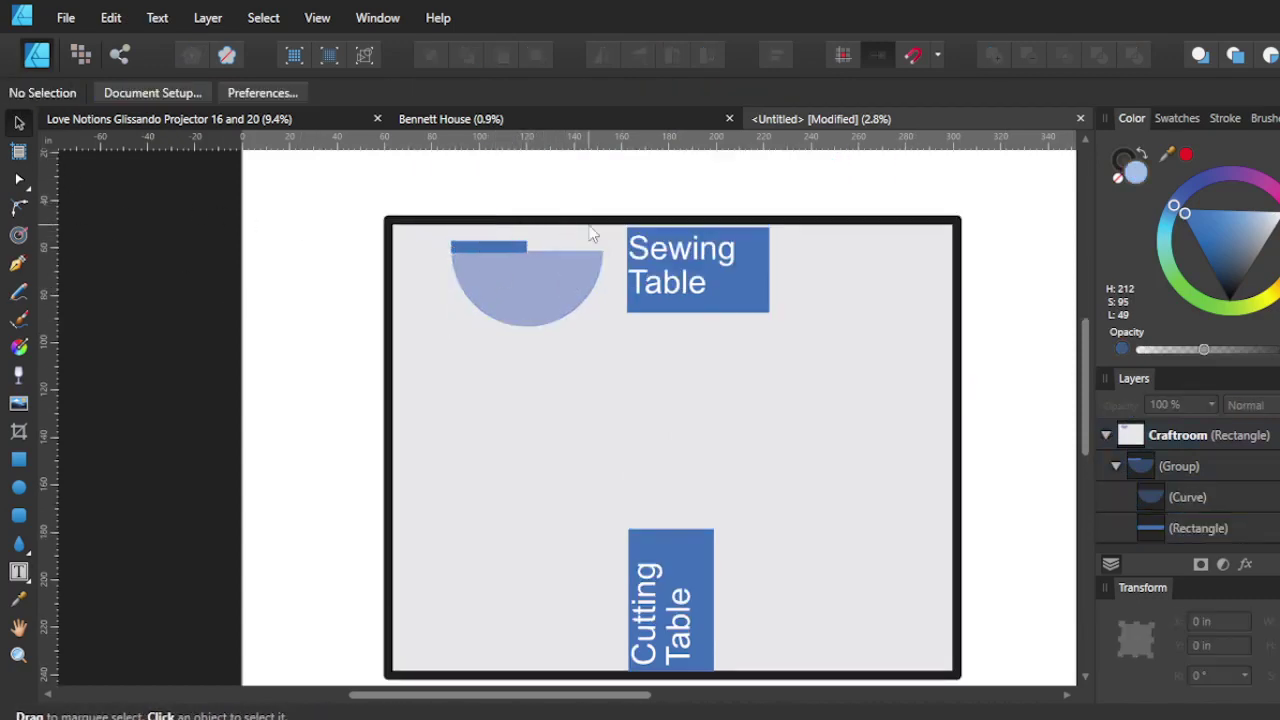
click(507, 290)
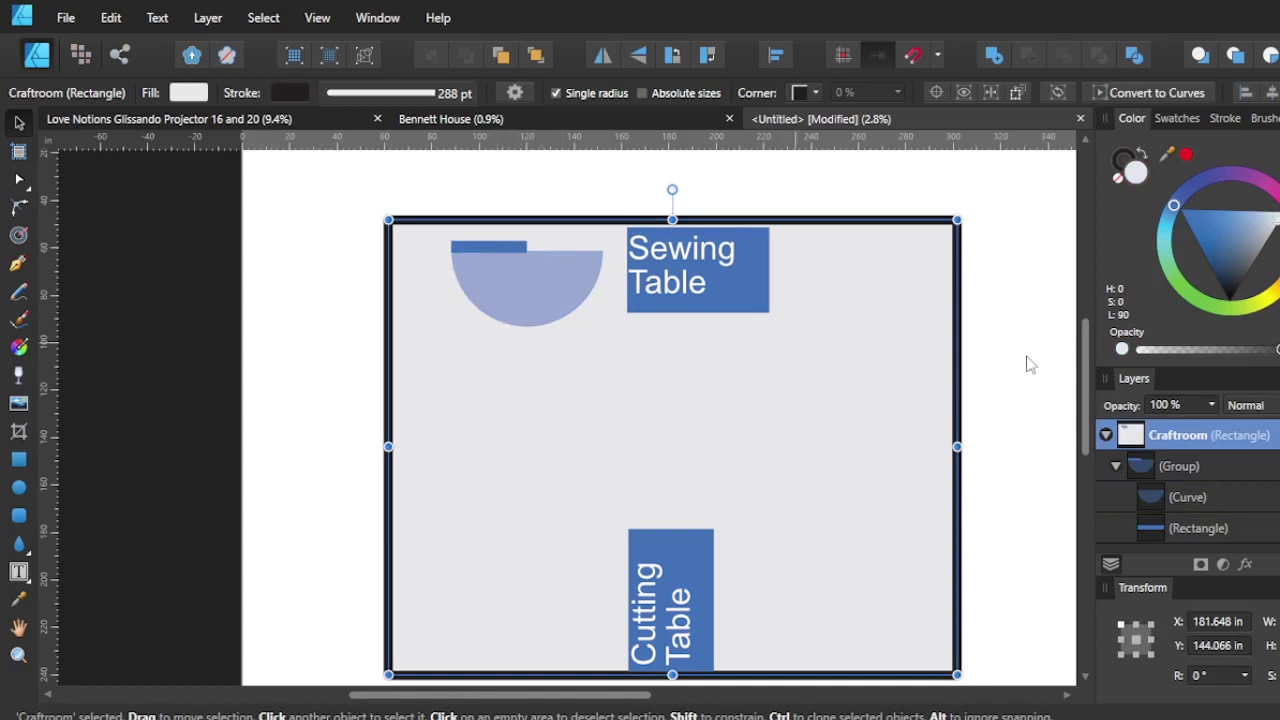
click(1181, 472)
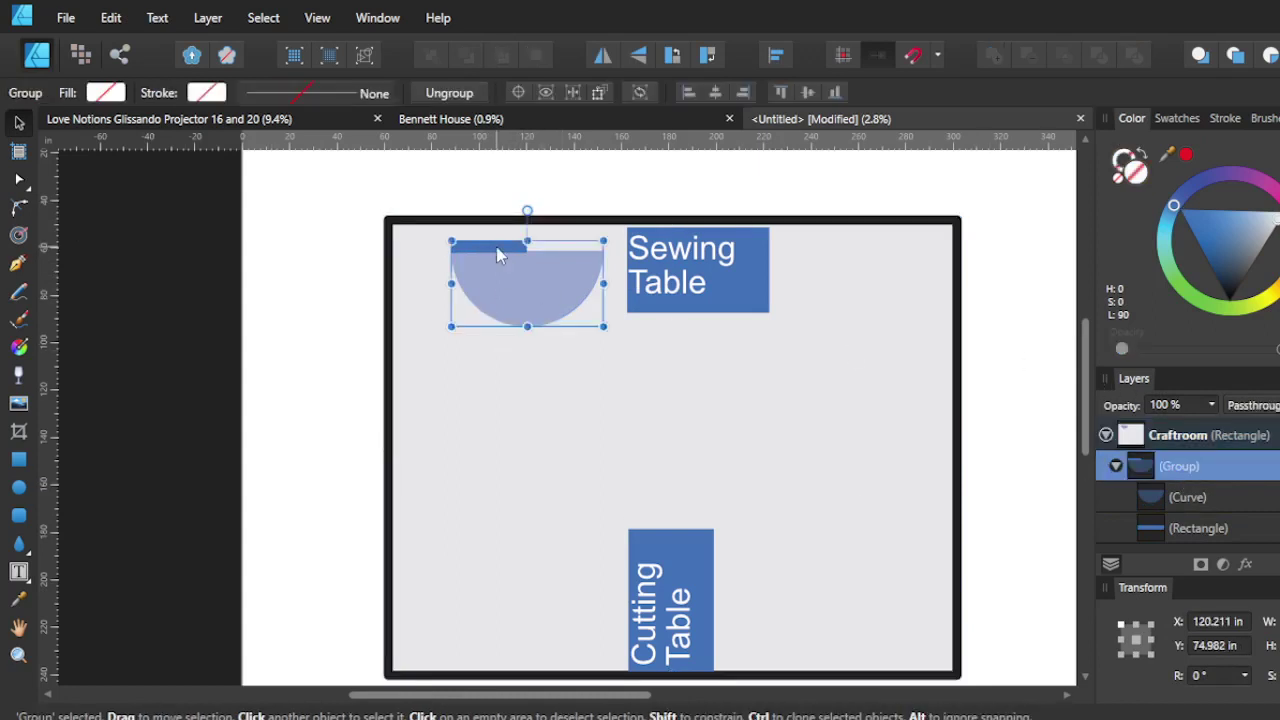
drag(503, 248, 492, 241)
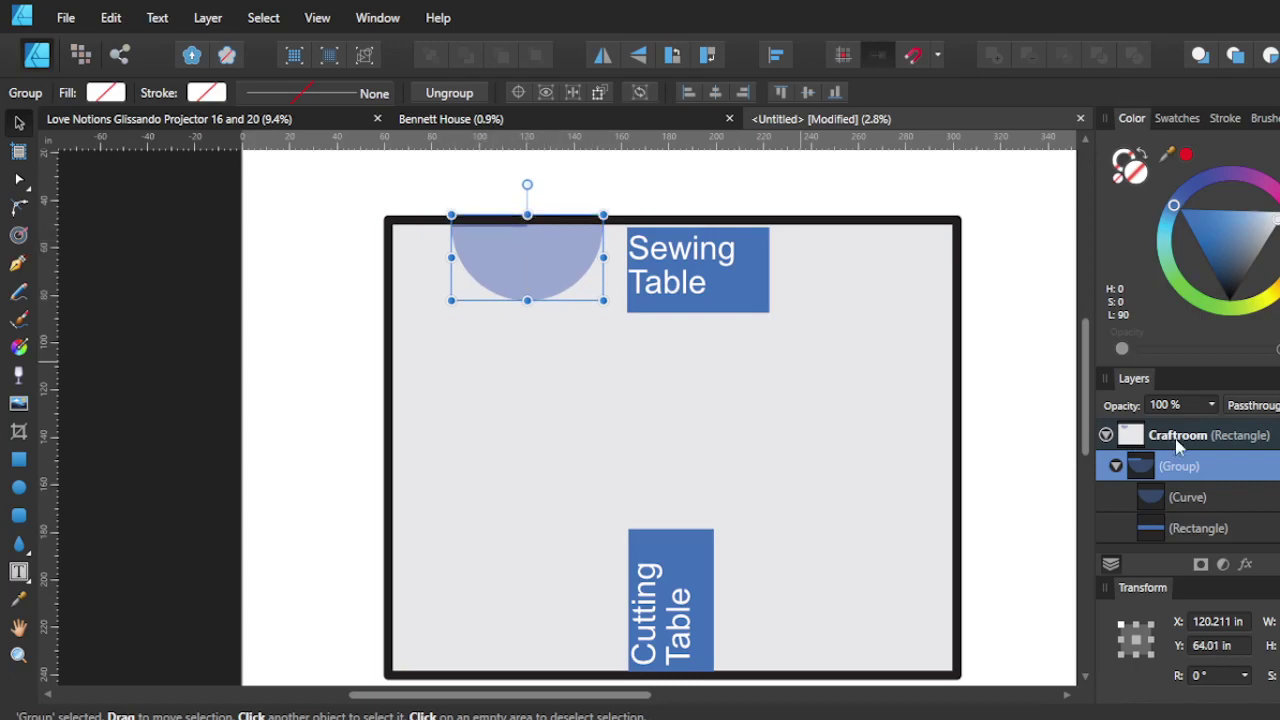
Add a new layer named Doors & Windows
click(1116, 466)
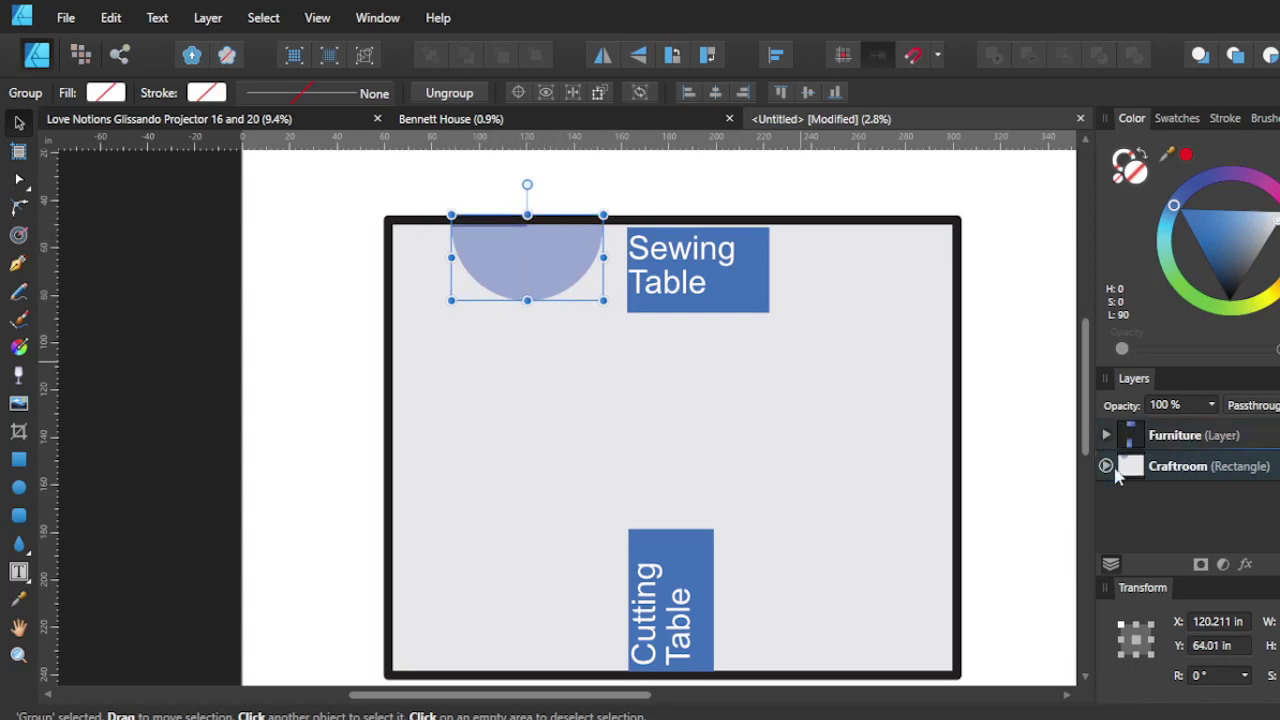
key(ctrl+shift+l)
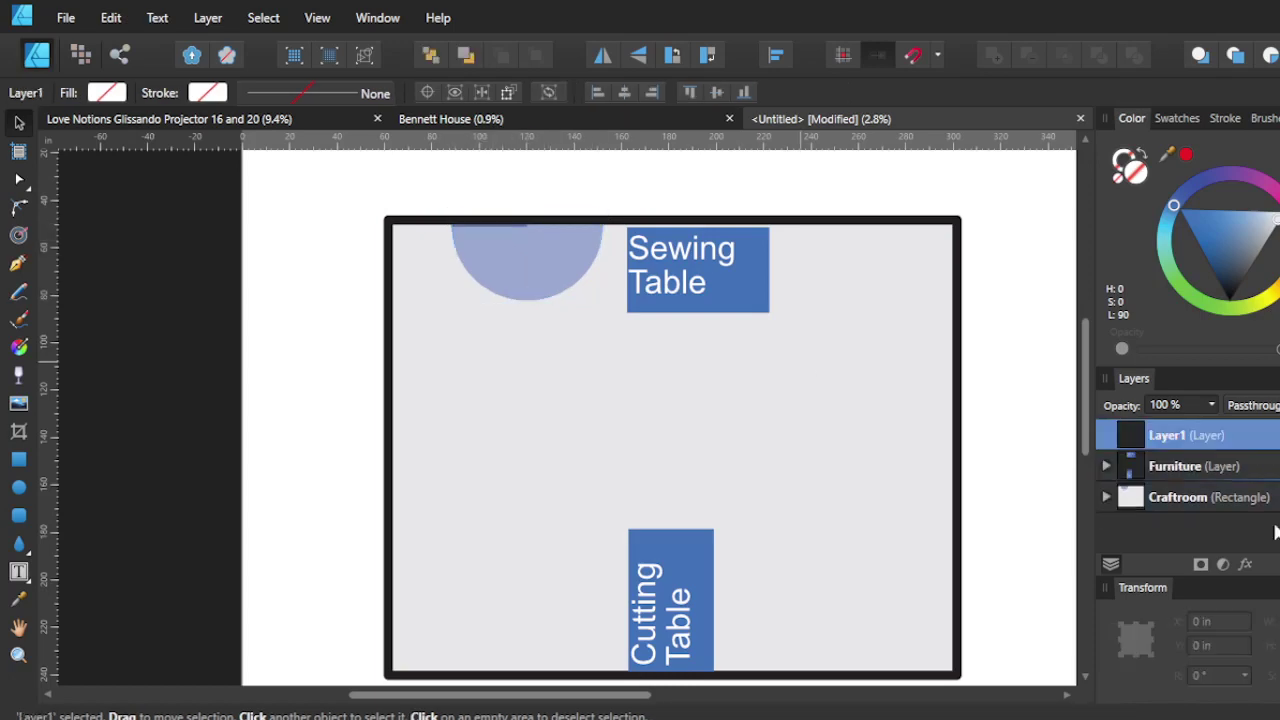
double_click(1156, 444)
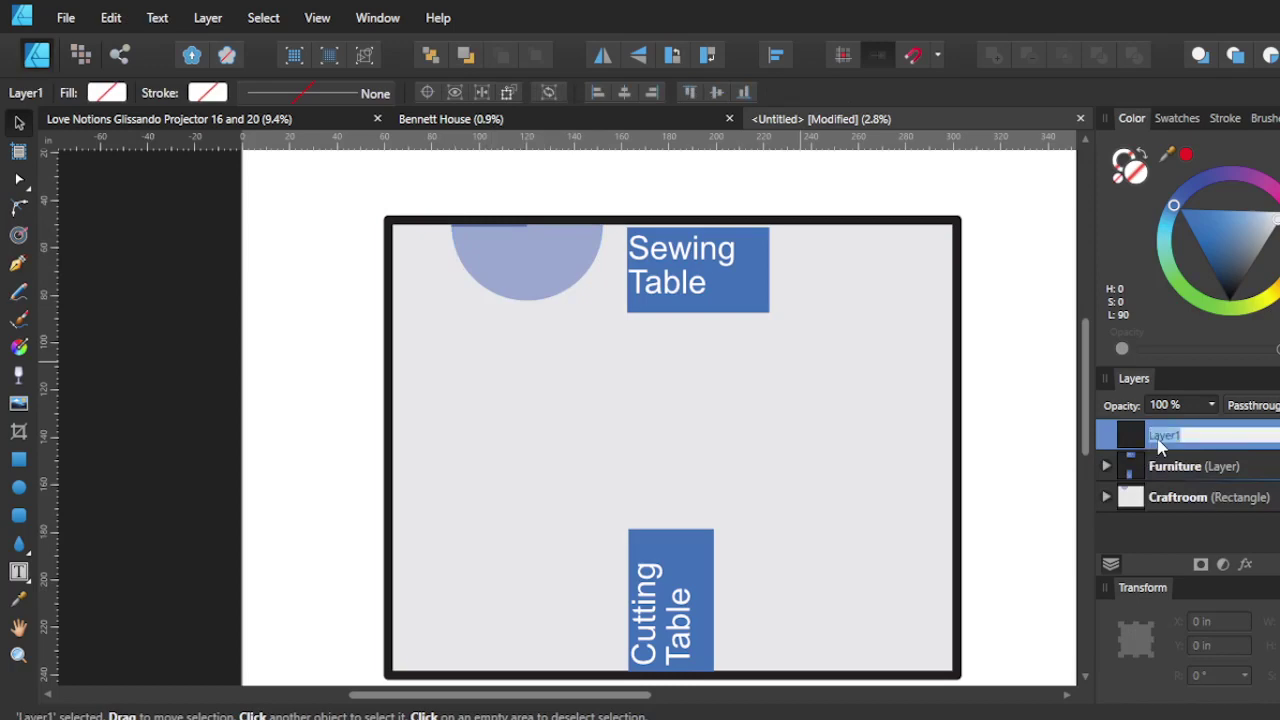
text(Doors & Windows)
key(Return)
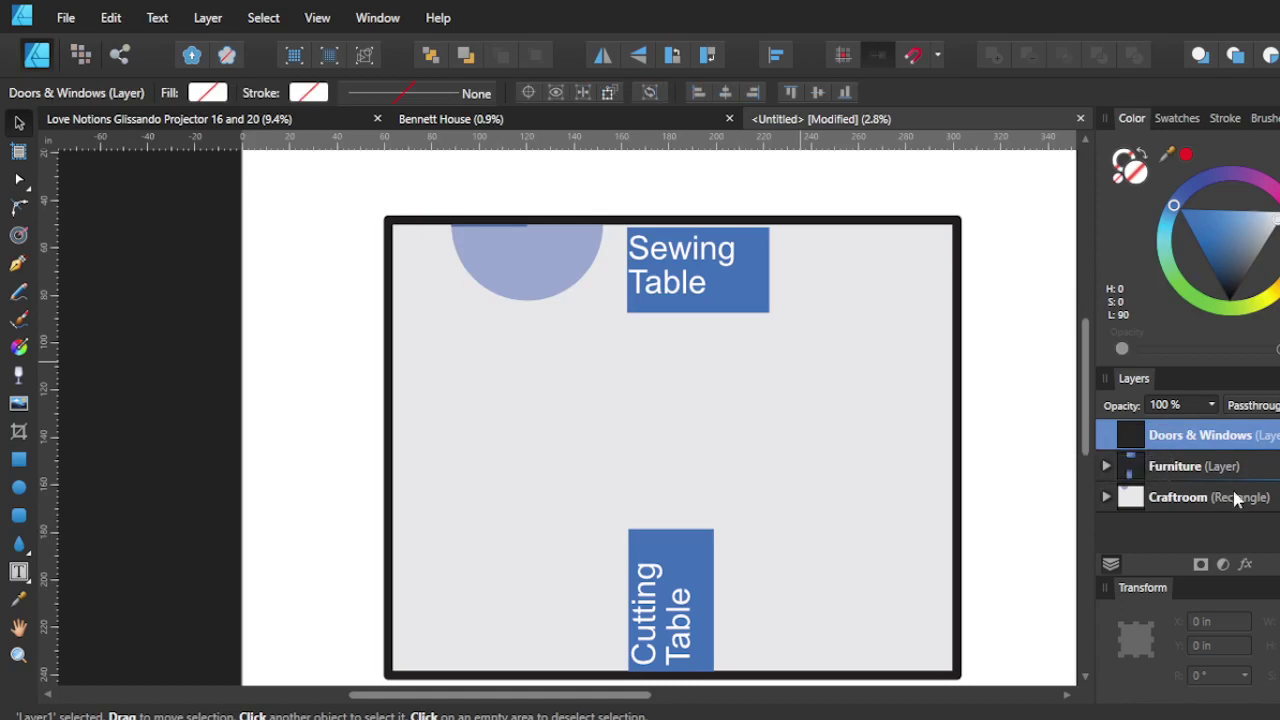
Move the door swing group into Doors & Windows and stack that layer below Furniture
click(1112, 500)
click(1110, 499)
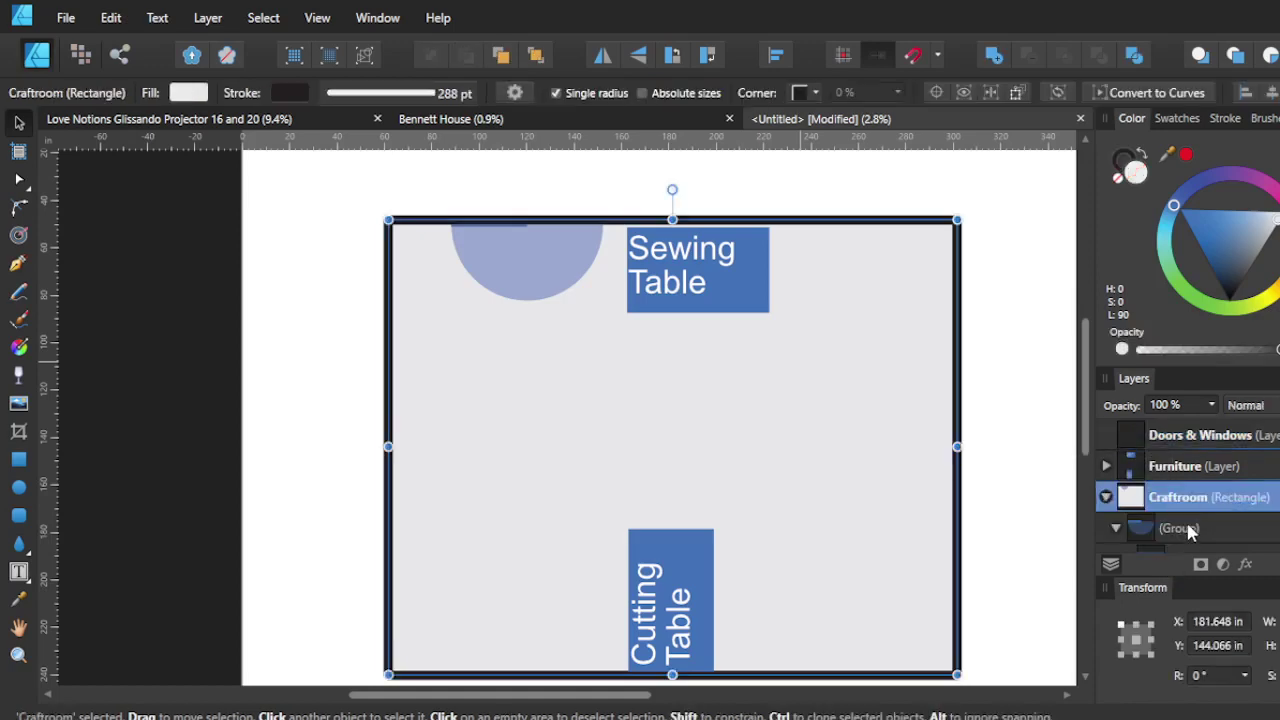
drag(1186, 528, 1180, 452)
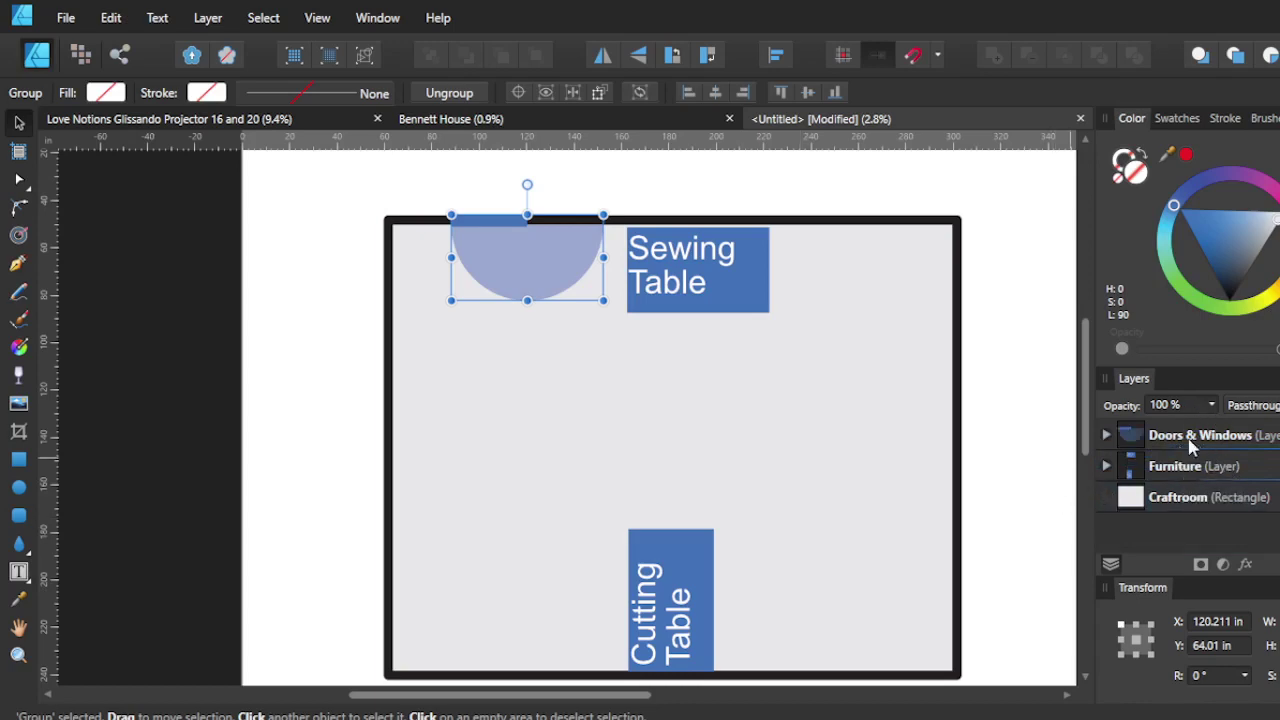
drag(1190, 447, 1183, 474)
key(ctrl+z)
drag(1187, 442, 1157, 492)
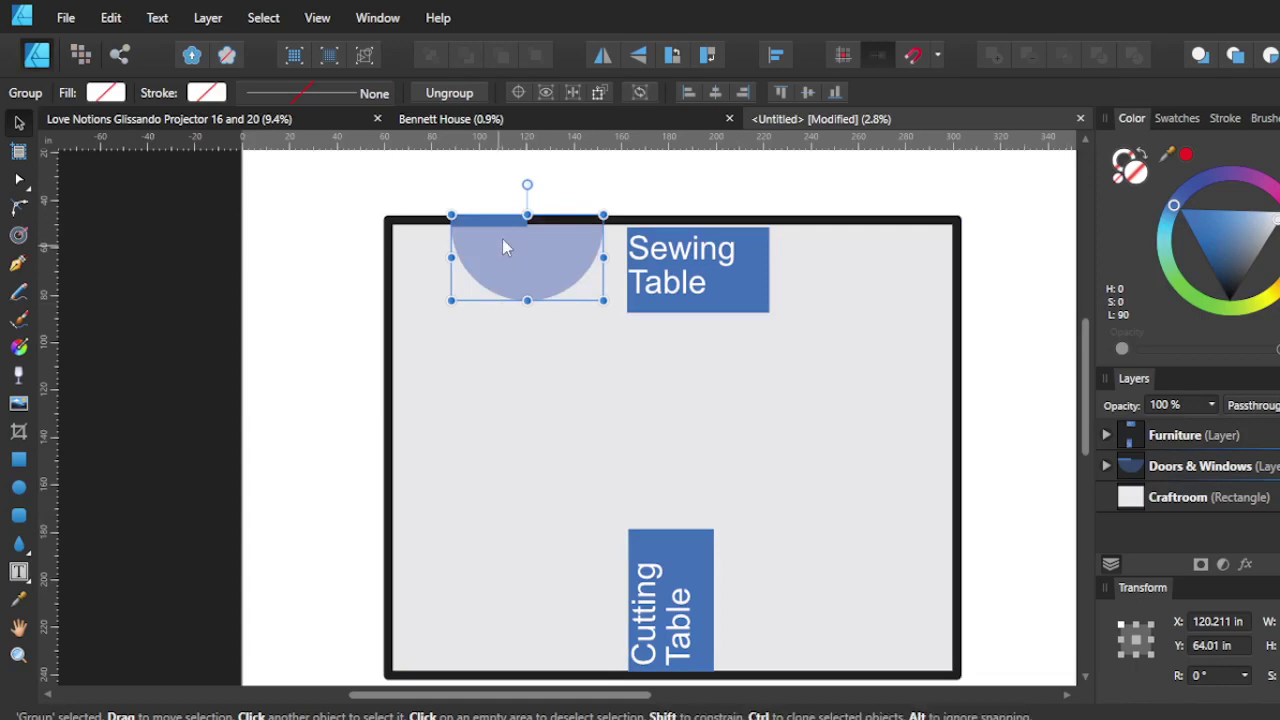
Switch to the Bennett House plan and scroll to its labeled Craft room and Kitchen
click(560, 123)
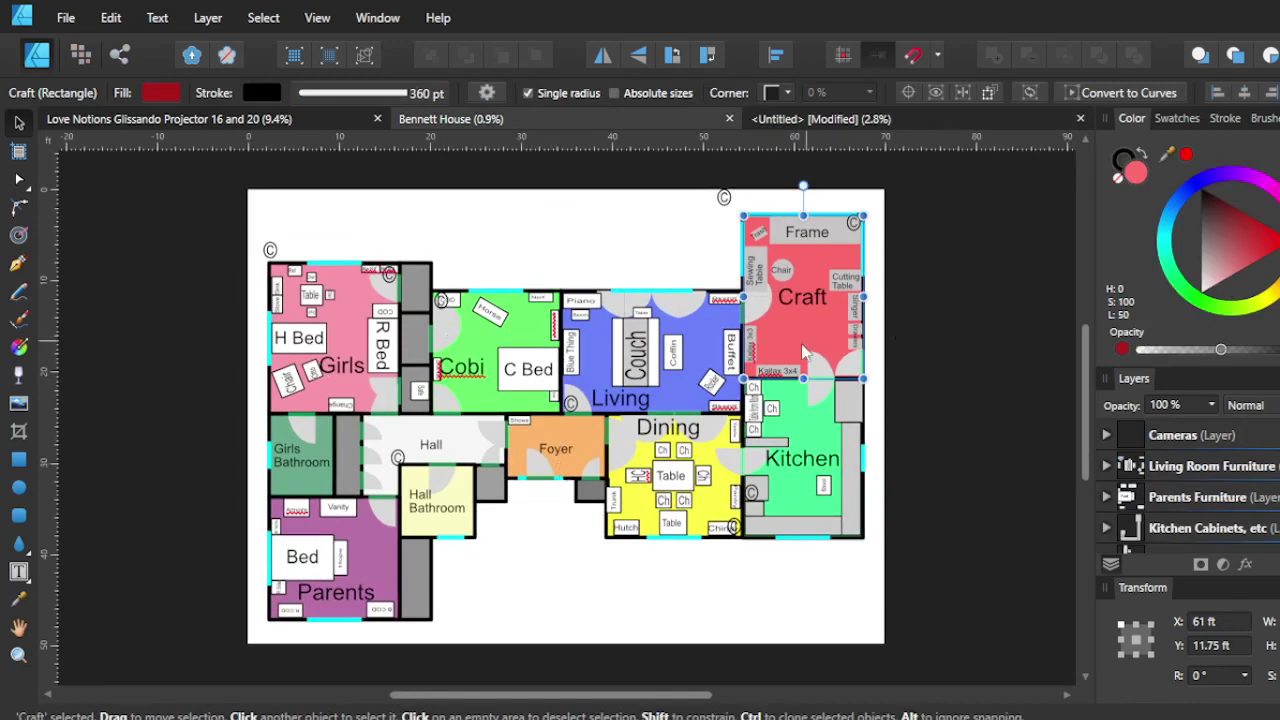
scroll(803, 350, up, 3)
scroll(803, 350, right, 3)
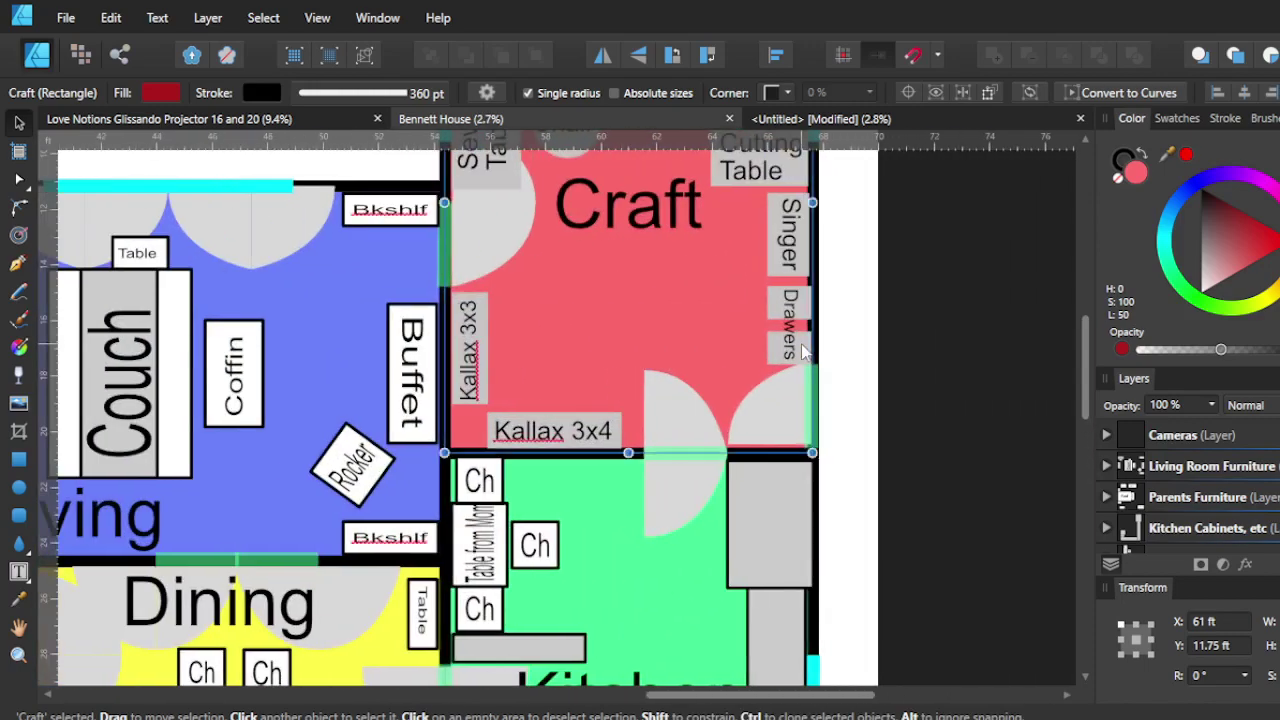
scroll(775, 362, up, 1)
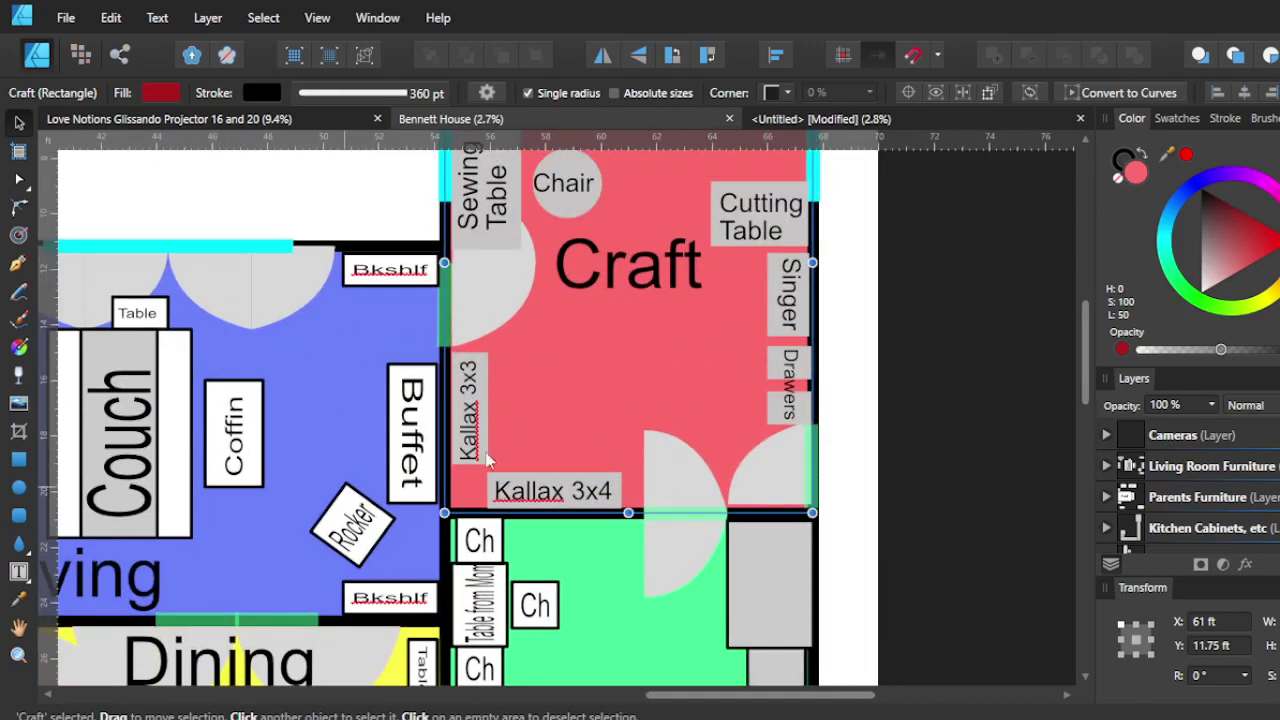
scroll(537, 398, up, 3)
scroll(586, 423, down, 2)
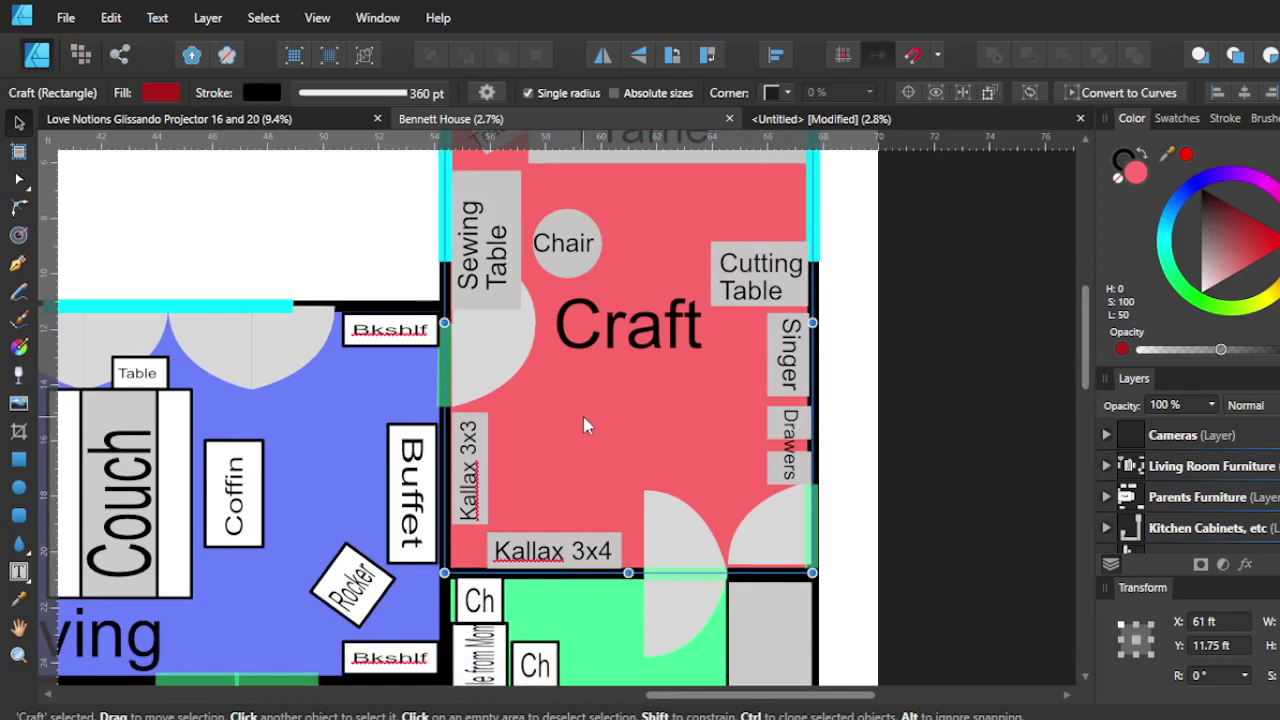
scroll(617, 443, up, 1)
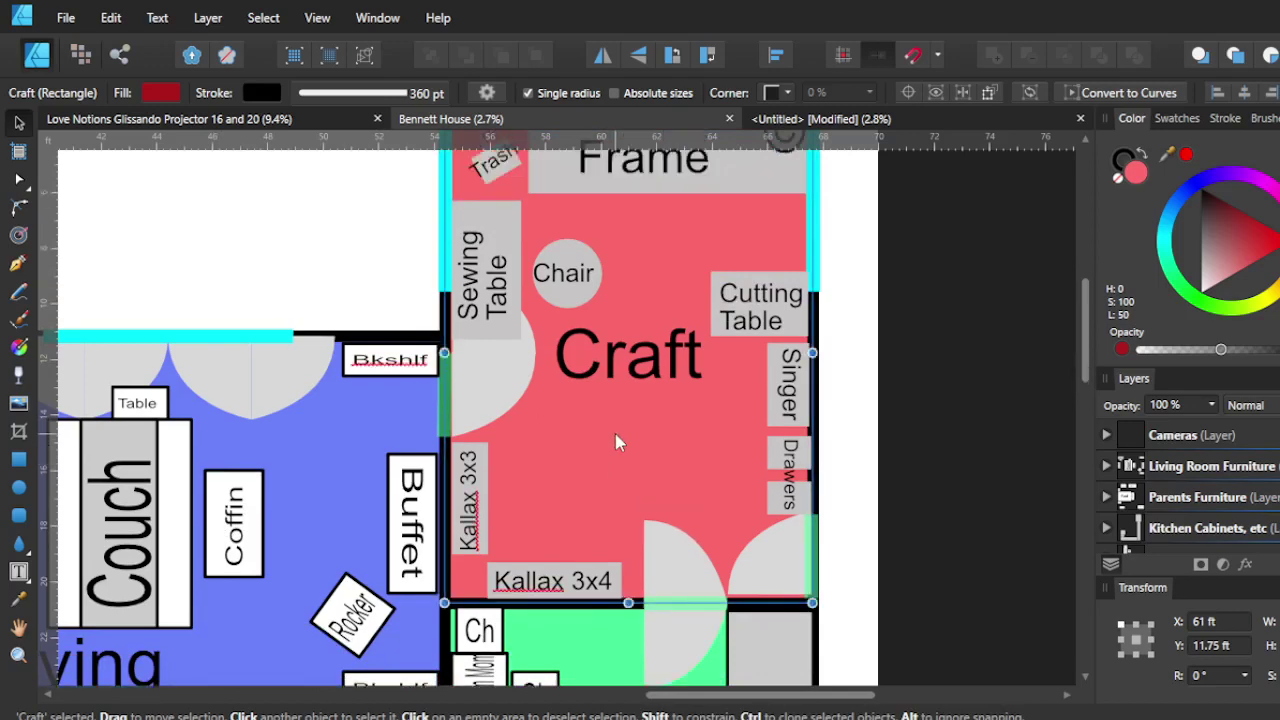
scroll(617, 443, up, 1)
scroll(617, 443, up, 1)
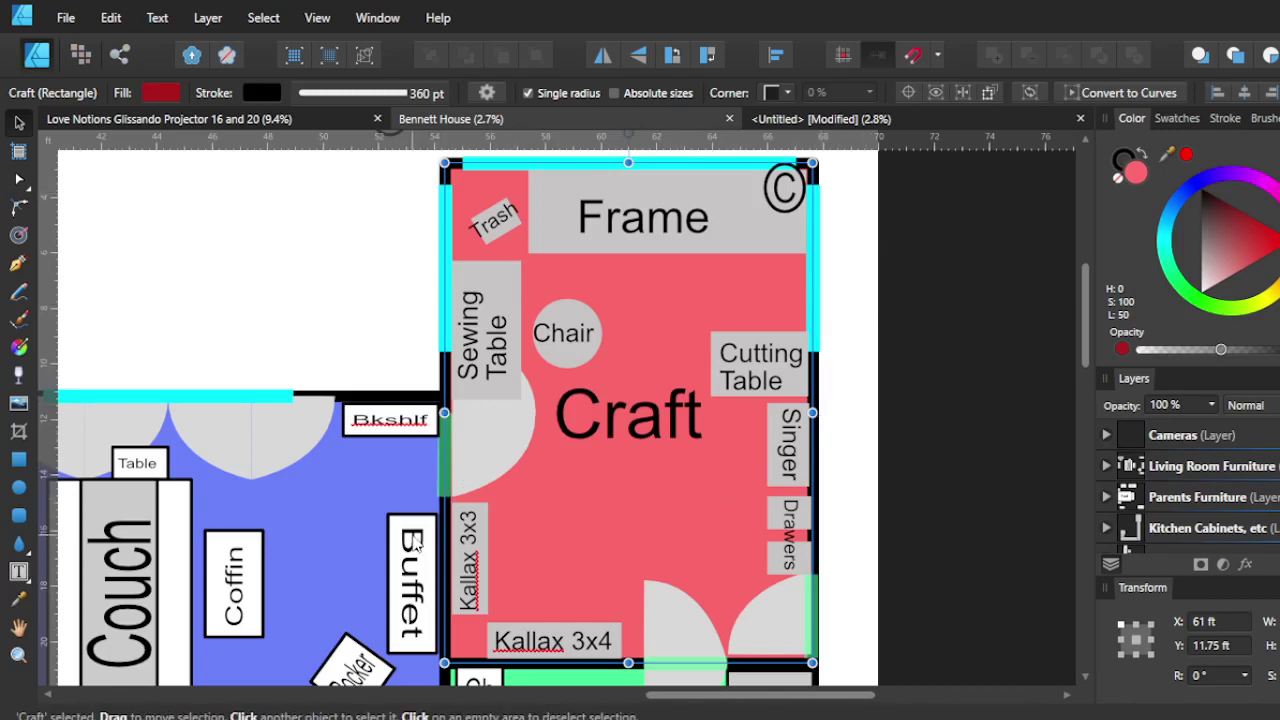
scroll(551, 514, down, 5)
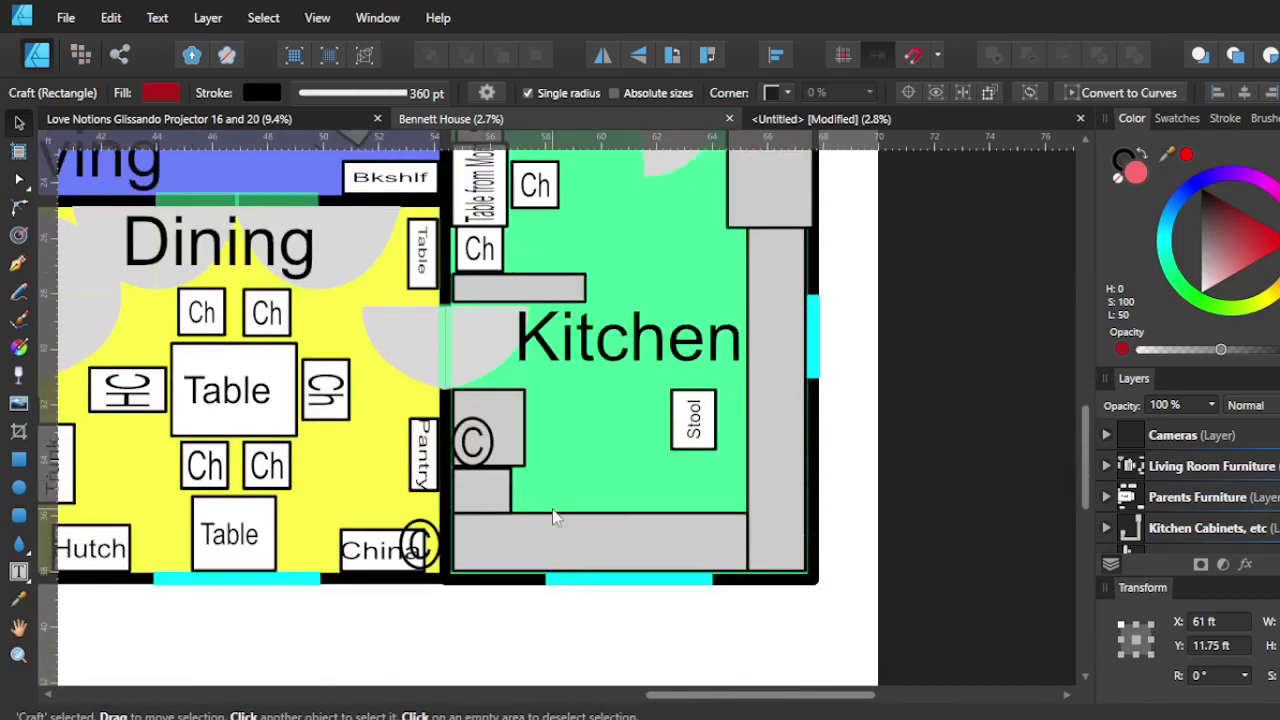
scroll(588, 545, up, 2)
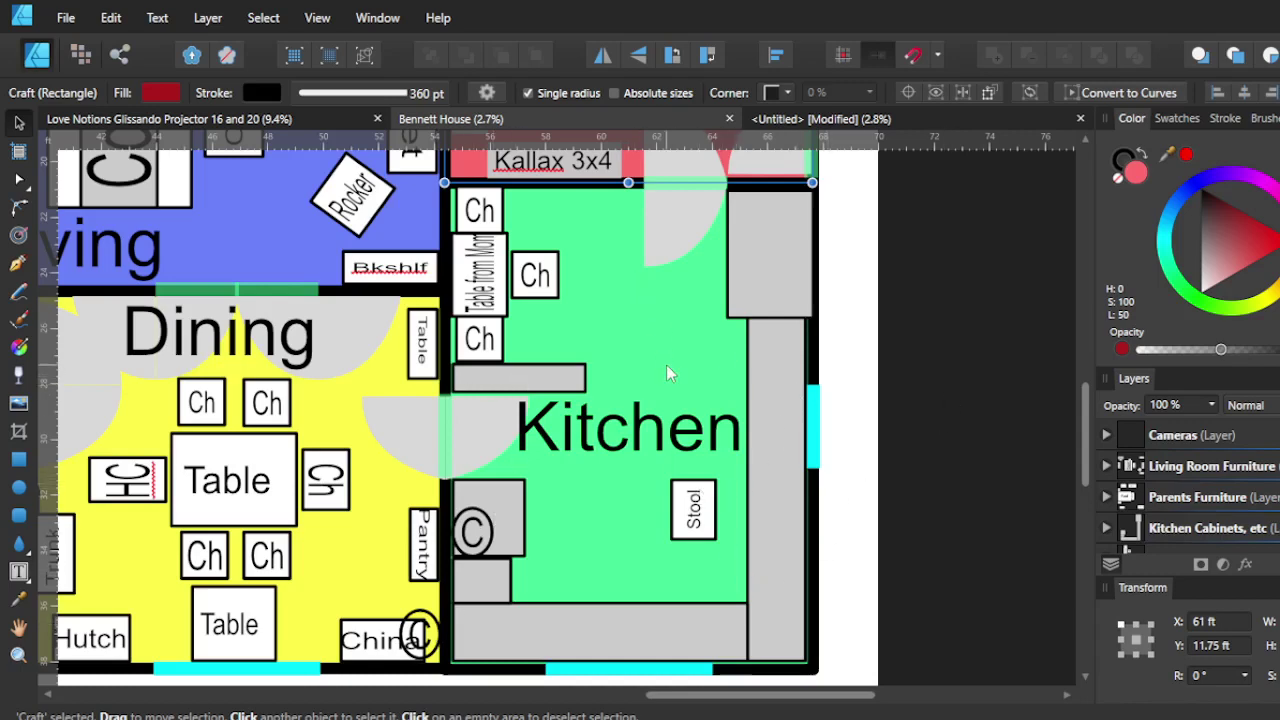
click(777, 428)
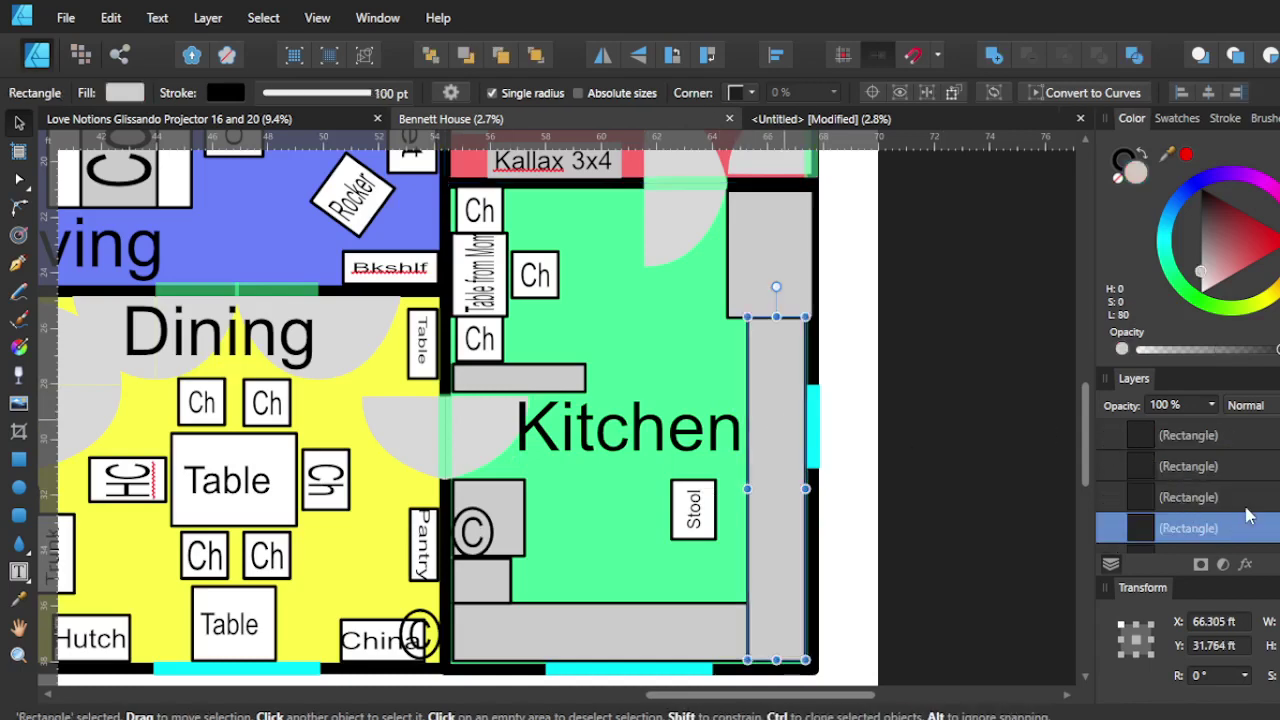
scroll(1213, 505, up, 2)
scroll(1213, 505, up, 1)
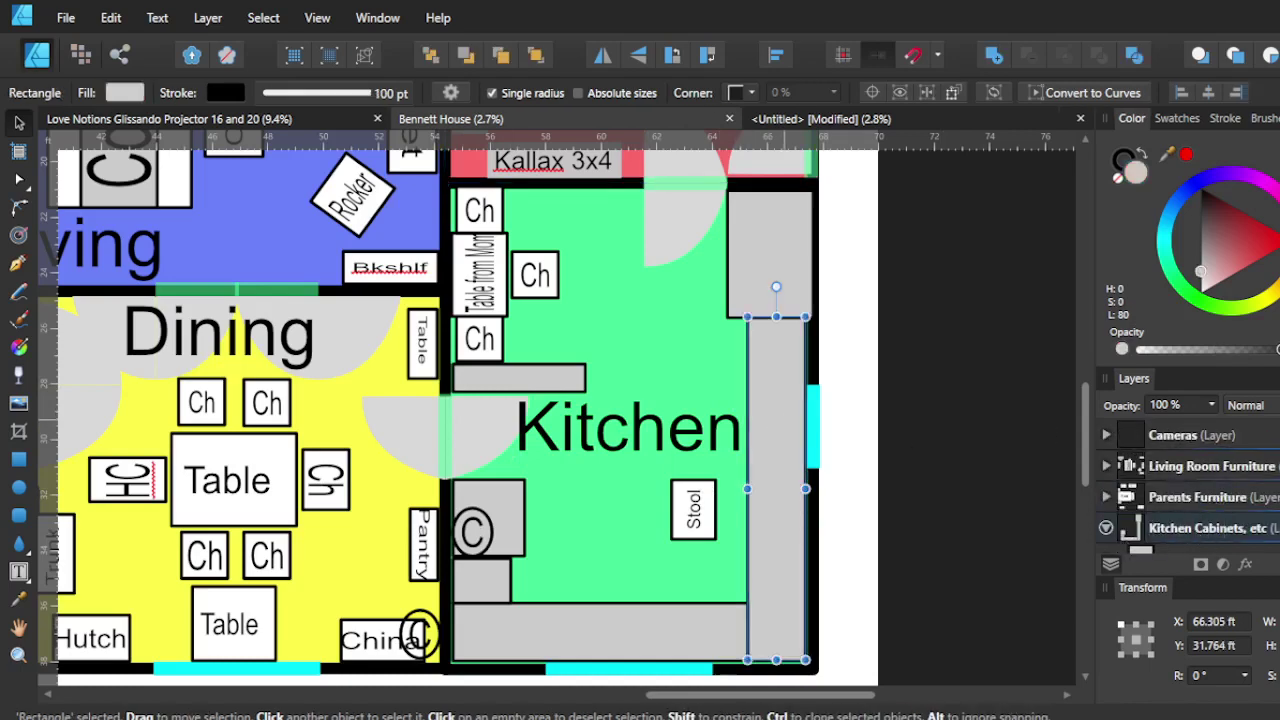
key(ctrl+shift+[)
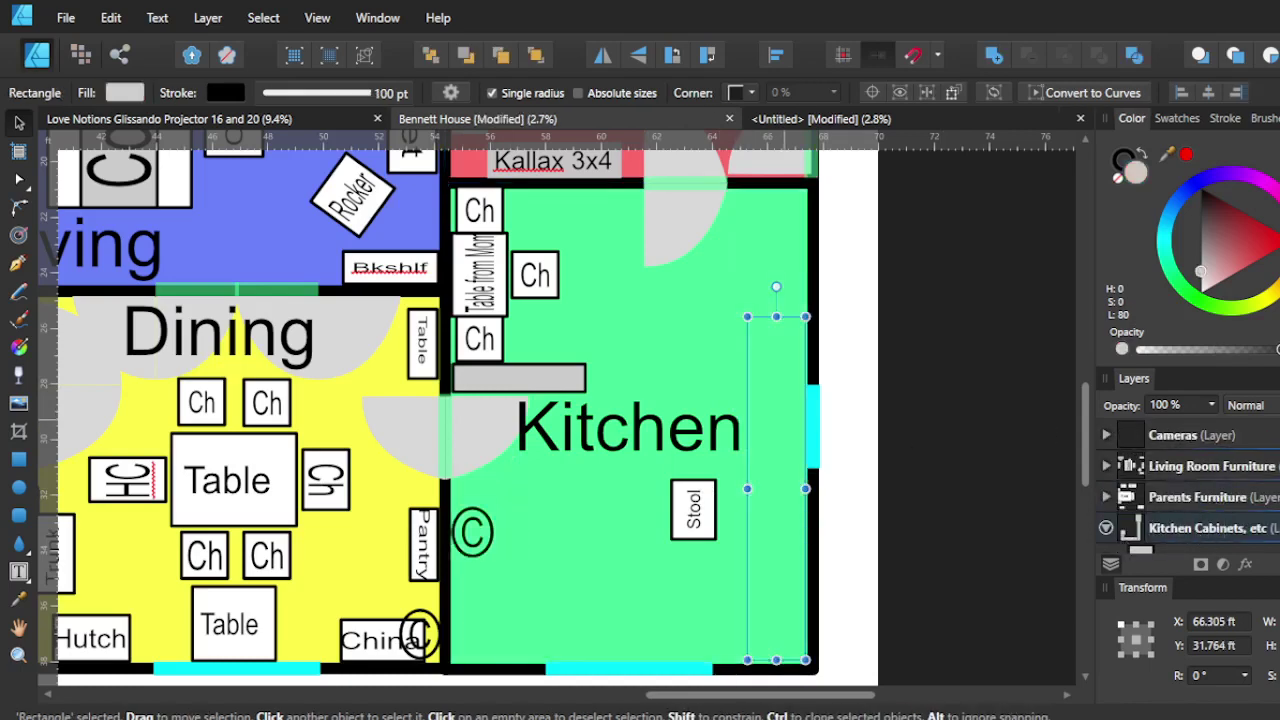
key(ctrl+z)
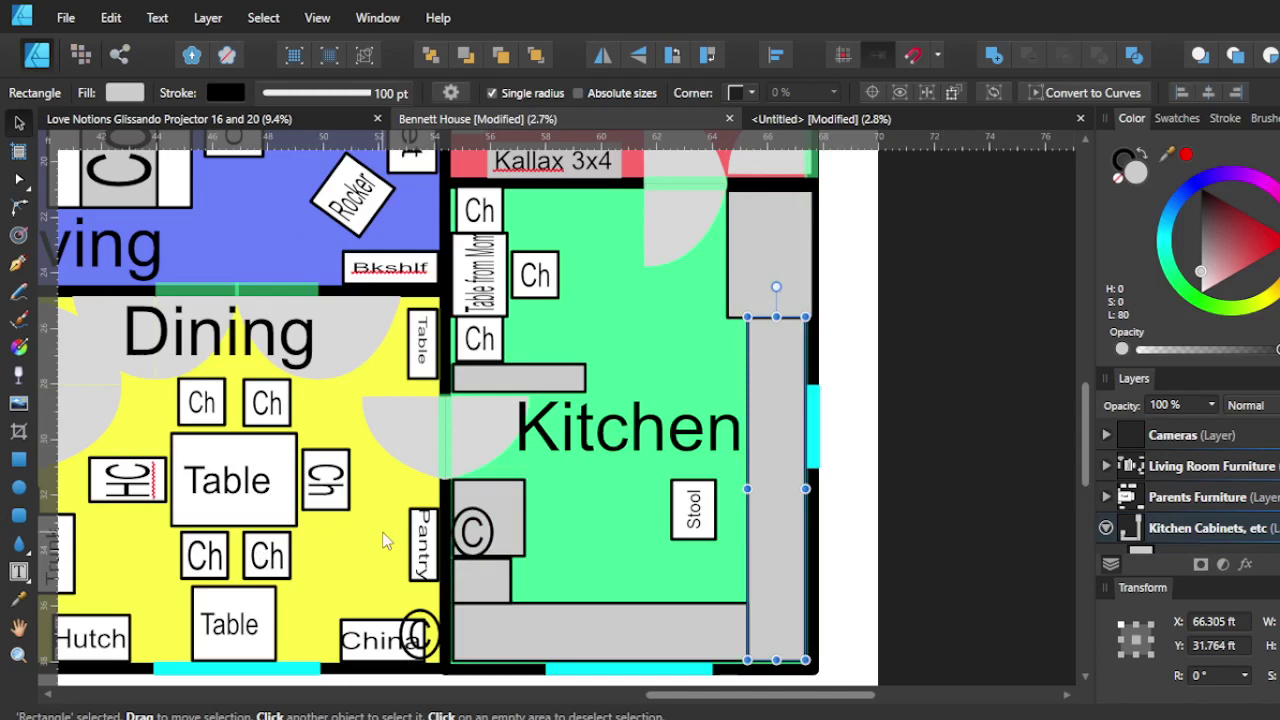
scroll(378, 538, left, 3)
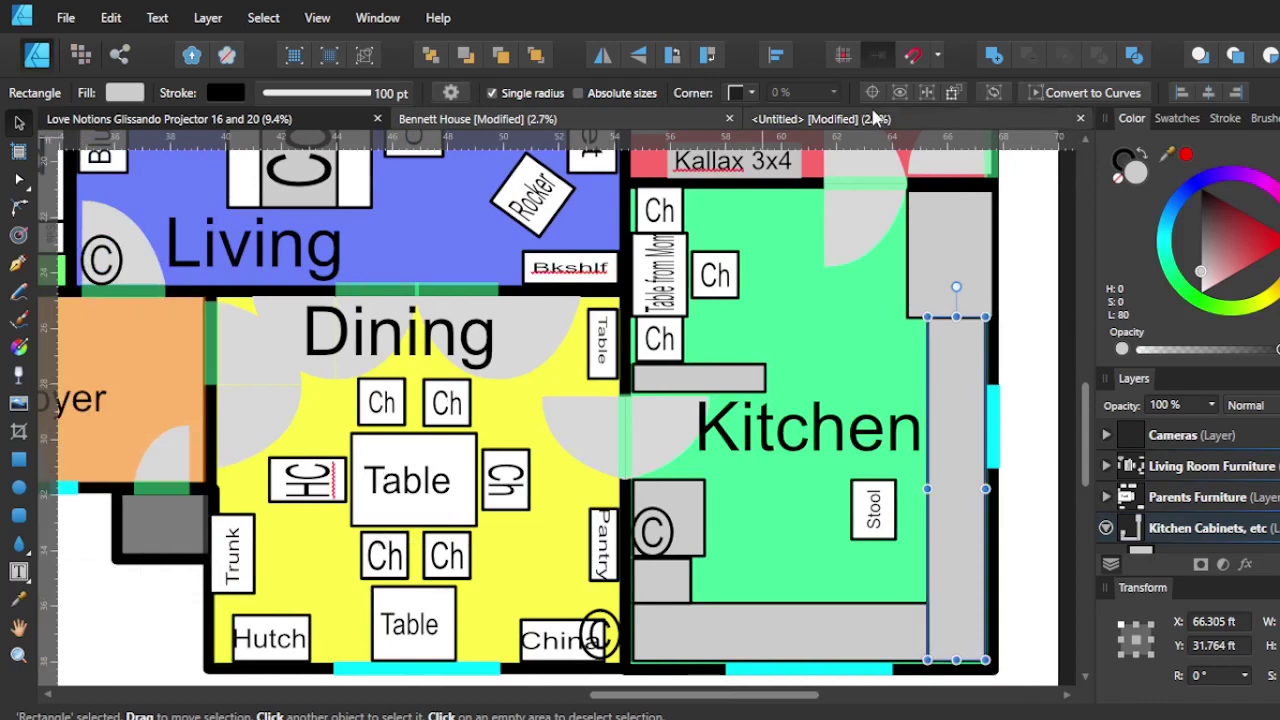
Return to the Untitled craftroom drawing and deselect the door swing group
click(880, 119)
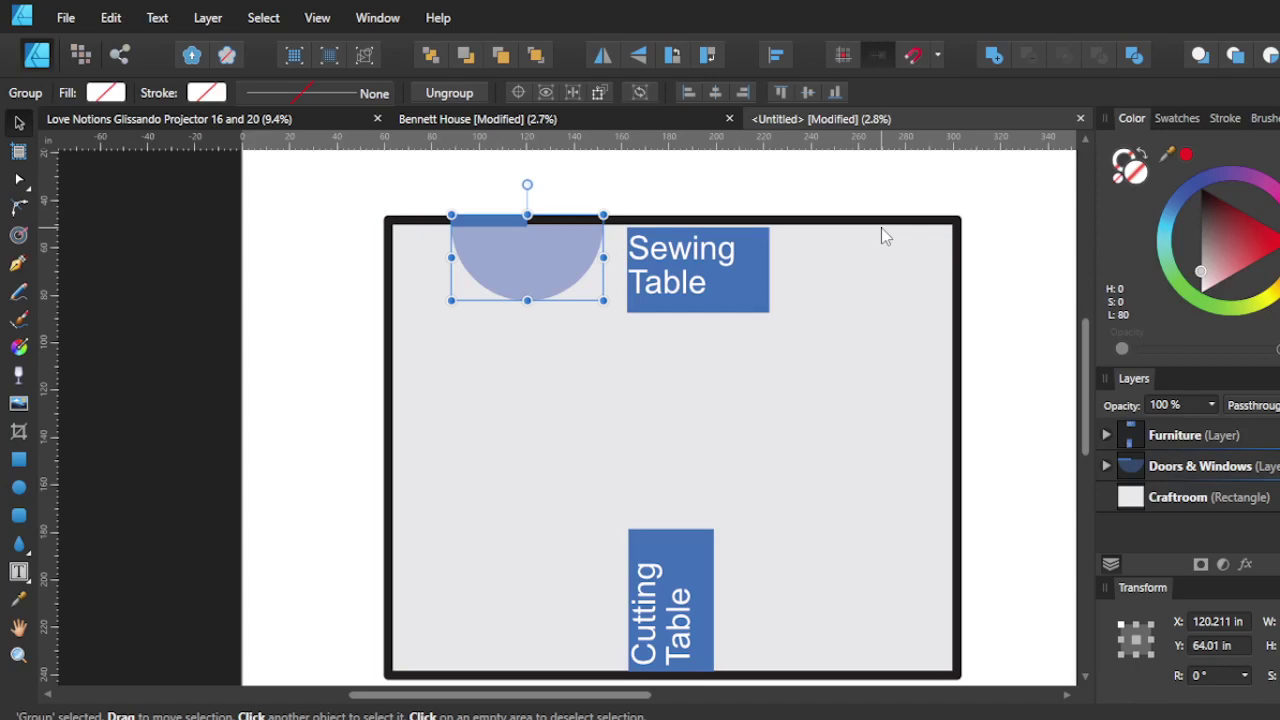
click(925, 190)
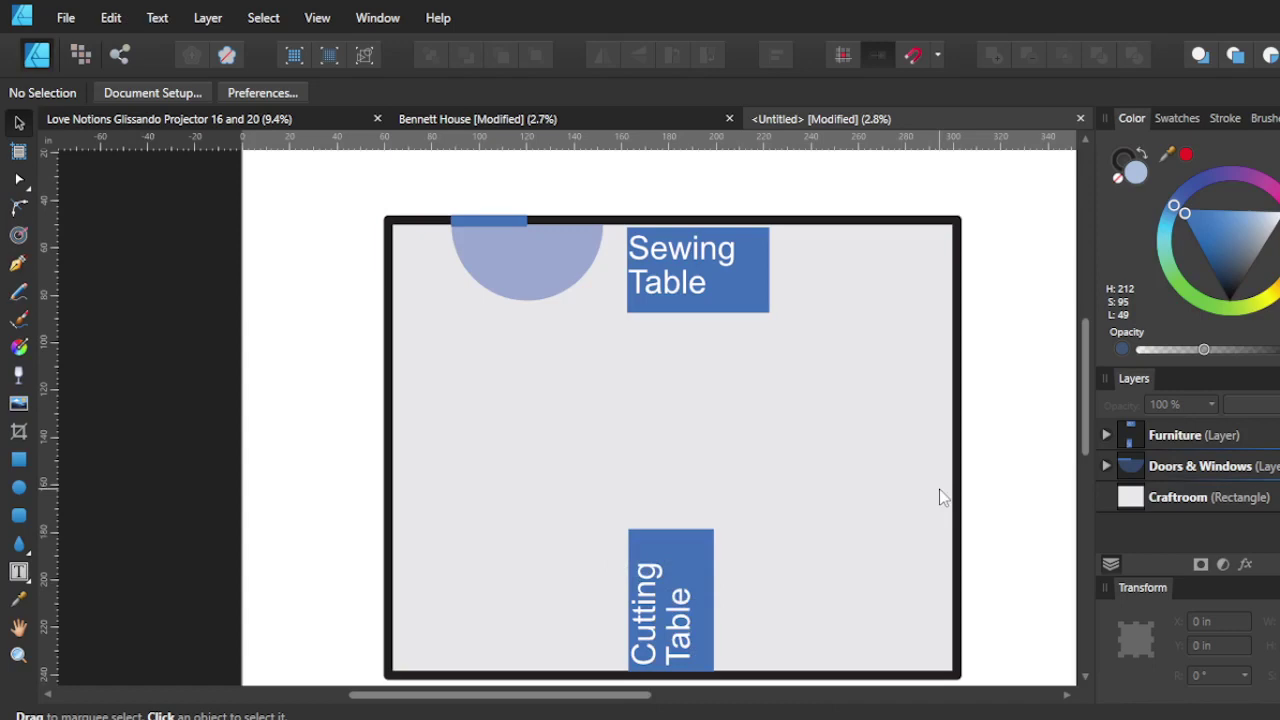
scroll(940, 497, down, 2)
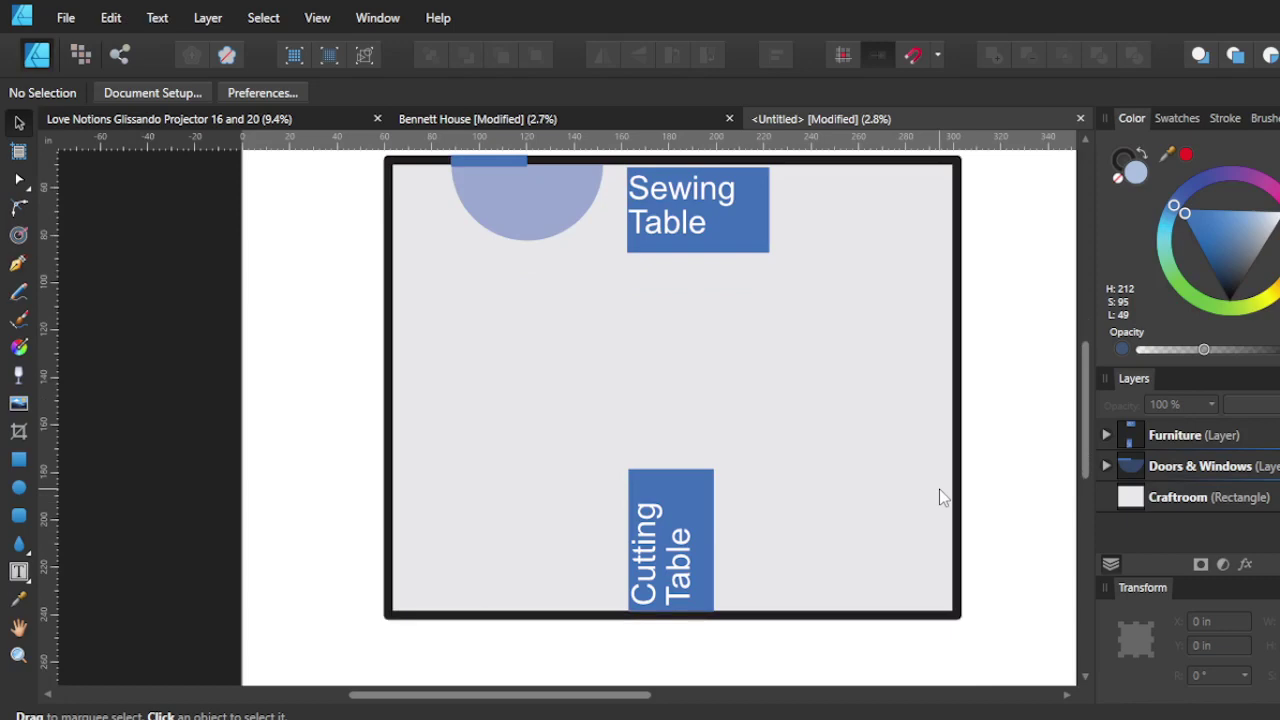
scroll(935, 495, up, 2)
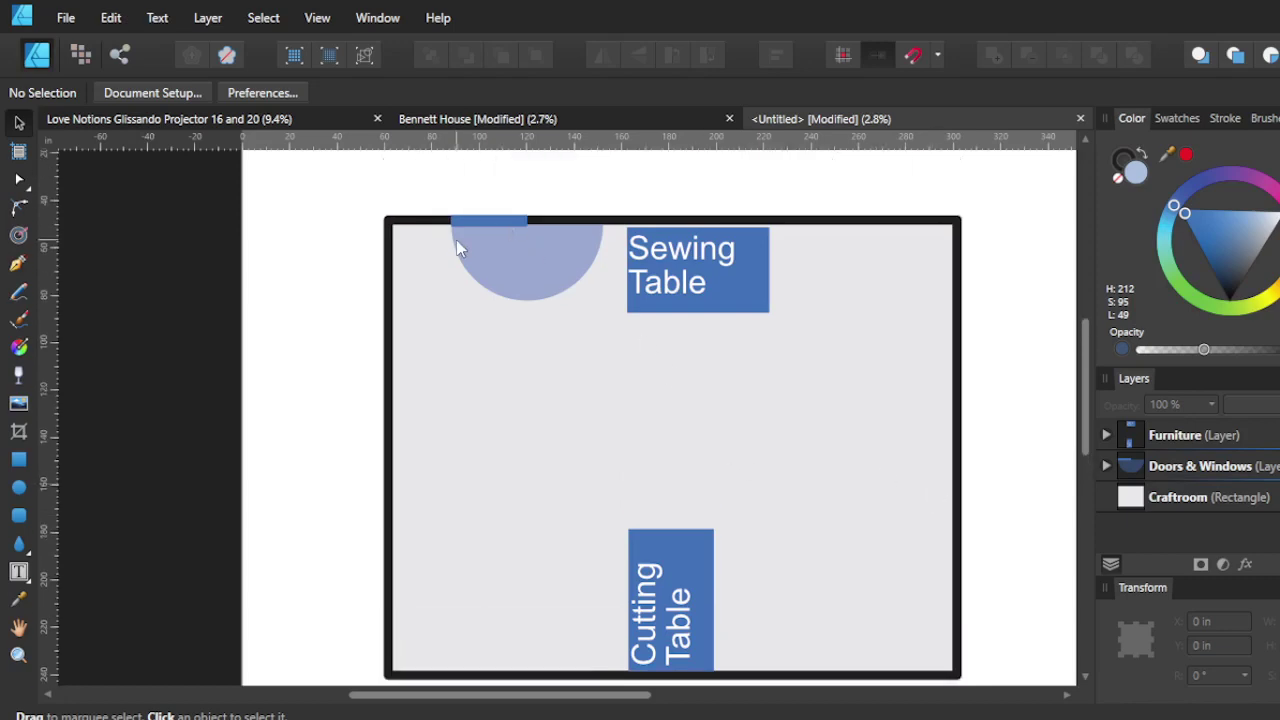